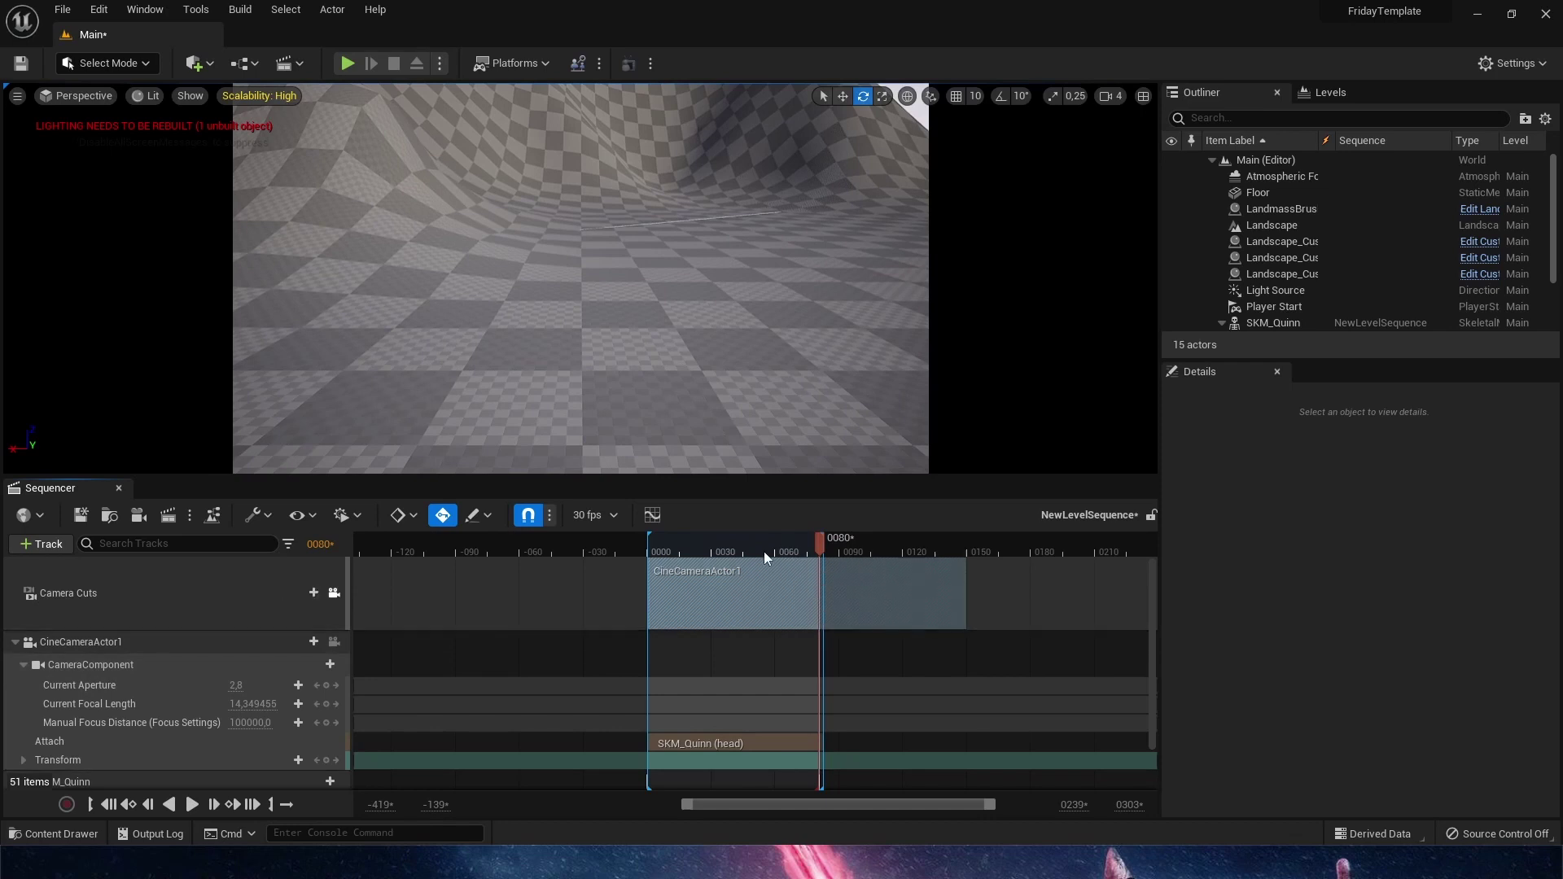
Step: Return the sequence to its start and play it to review the camera attached to the character's head
{"action": "left_click", "coordinate": [671, 556]}
{"action": "mouse_move", "coordinate": [671, 559]}
{"action": "left_mouse_down"}
{"action": "mouse_move", "coordinate": [774, 566]}
{"action": "mouse_move", "coordinate": [677, 564]}
{"action": "left_mouse_up"}
{"action": "key", "text": "space"}
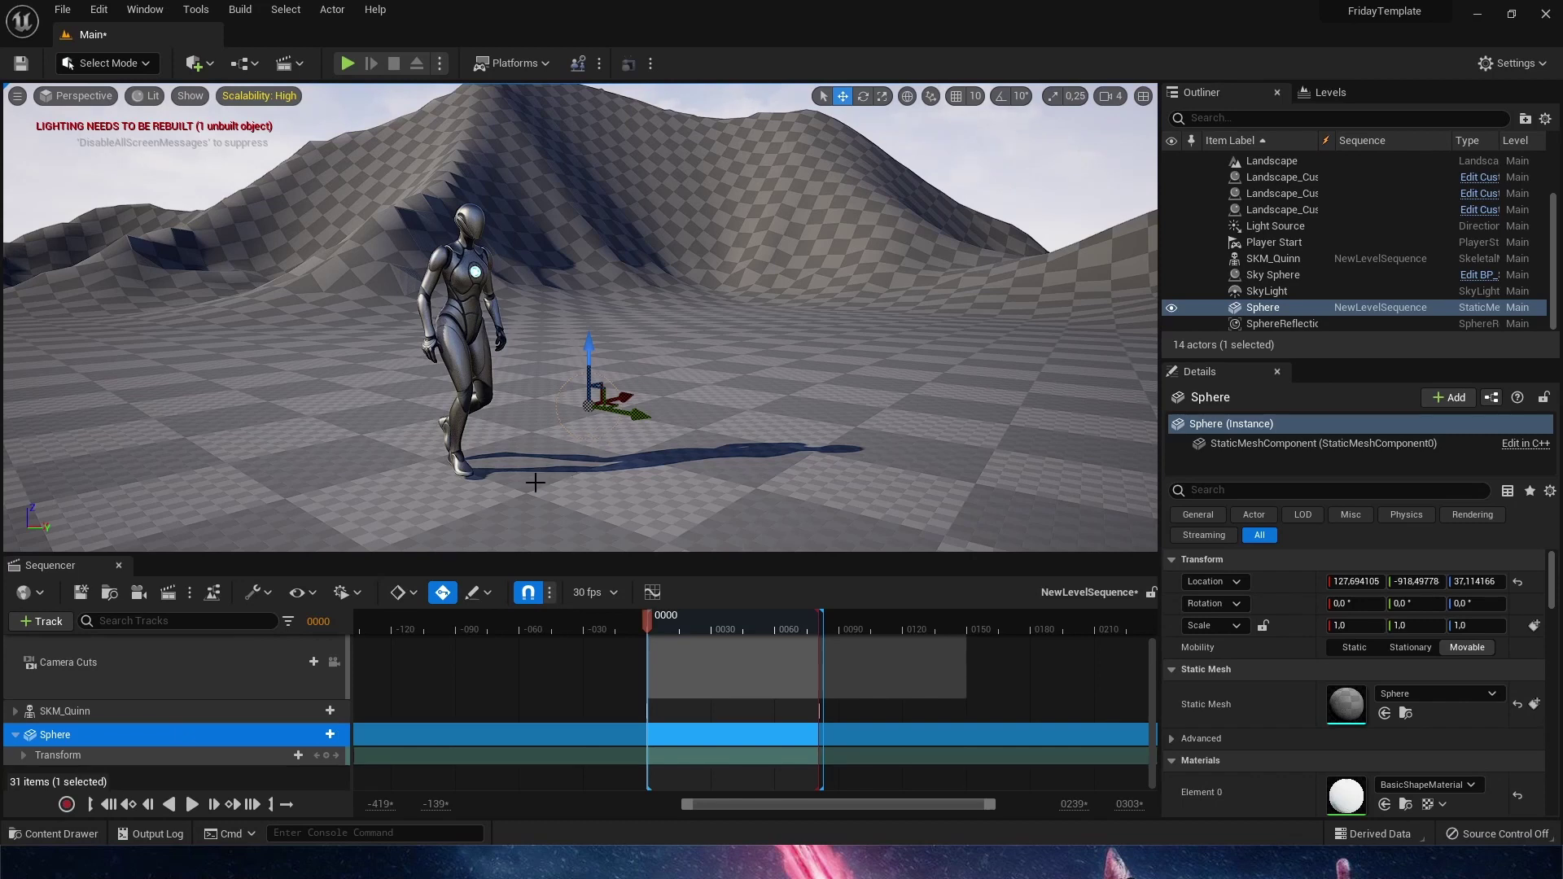
Step: Raise the sphere to a Z location of about 257 and attach its sequence track to SKM_Quinn's head bone
{"action": "left_click_drag", "start_coordinate": [579, 305], "coordinate": [580, 199]}
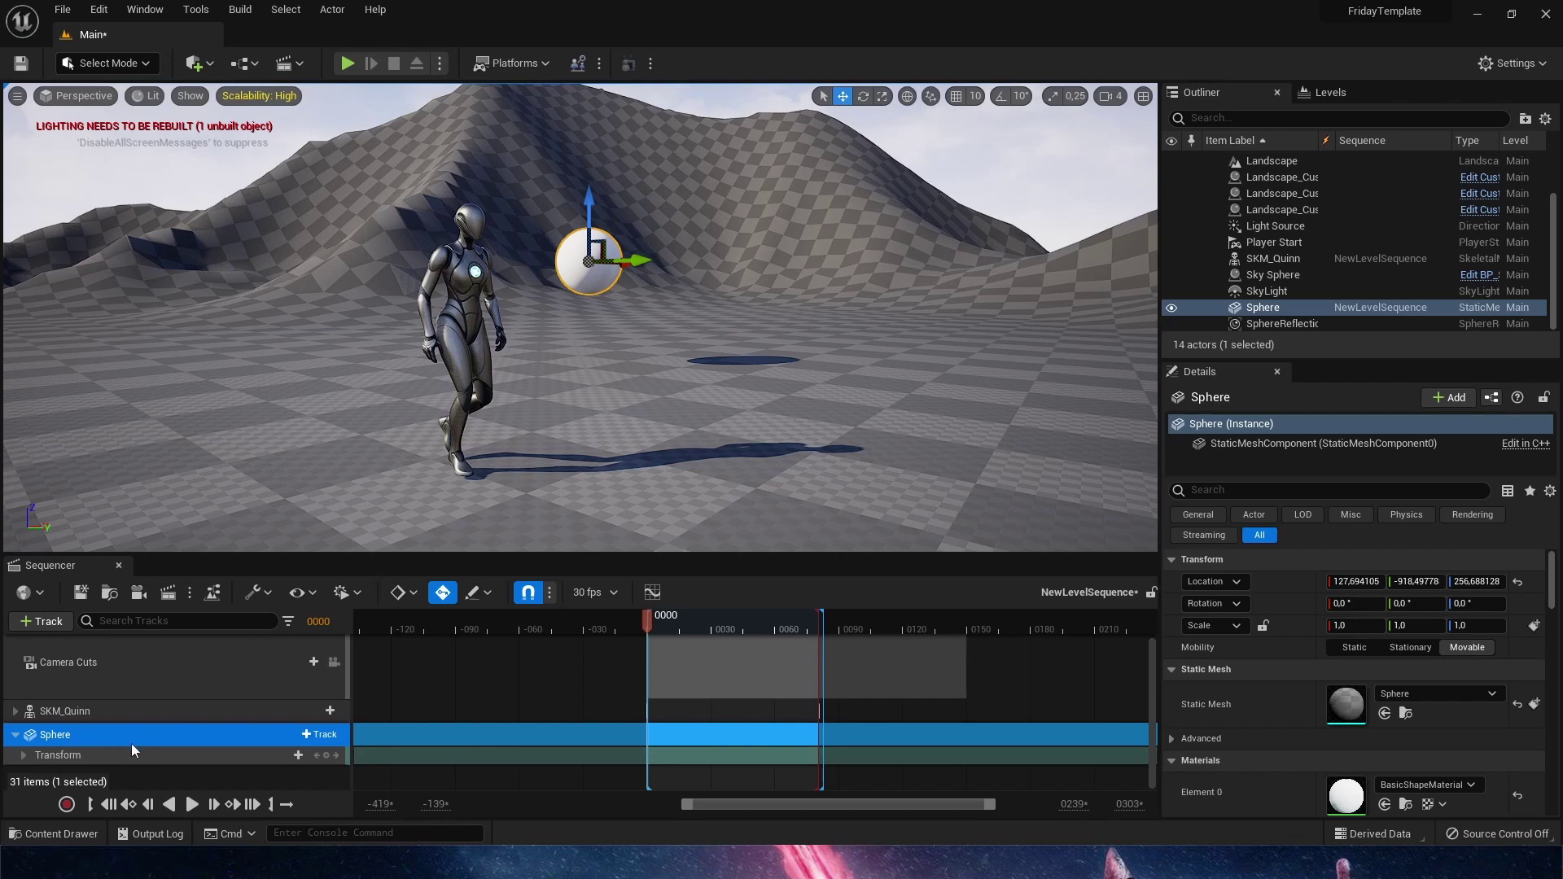
{"action": "left_click_drag", "start_coordinate": [677, 613], "coordinate": [285, 792]}
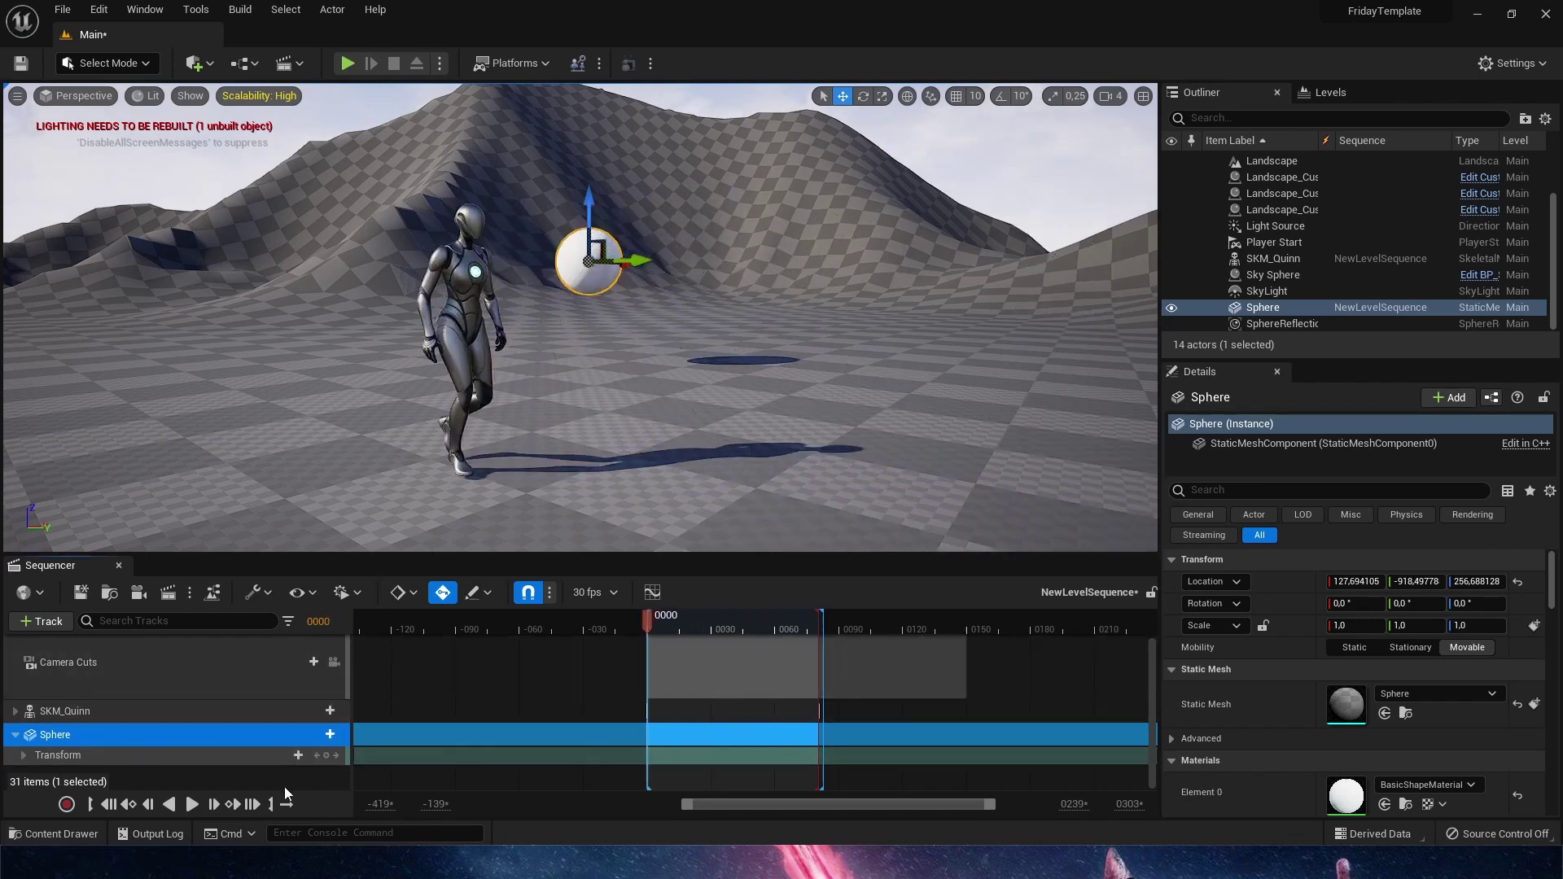
{"action": "left_click", "coordinate": [319, 735]}
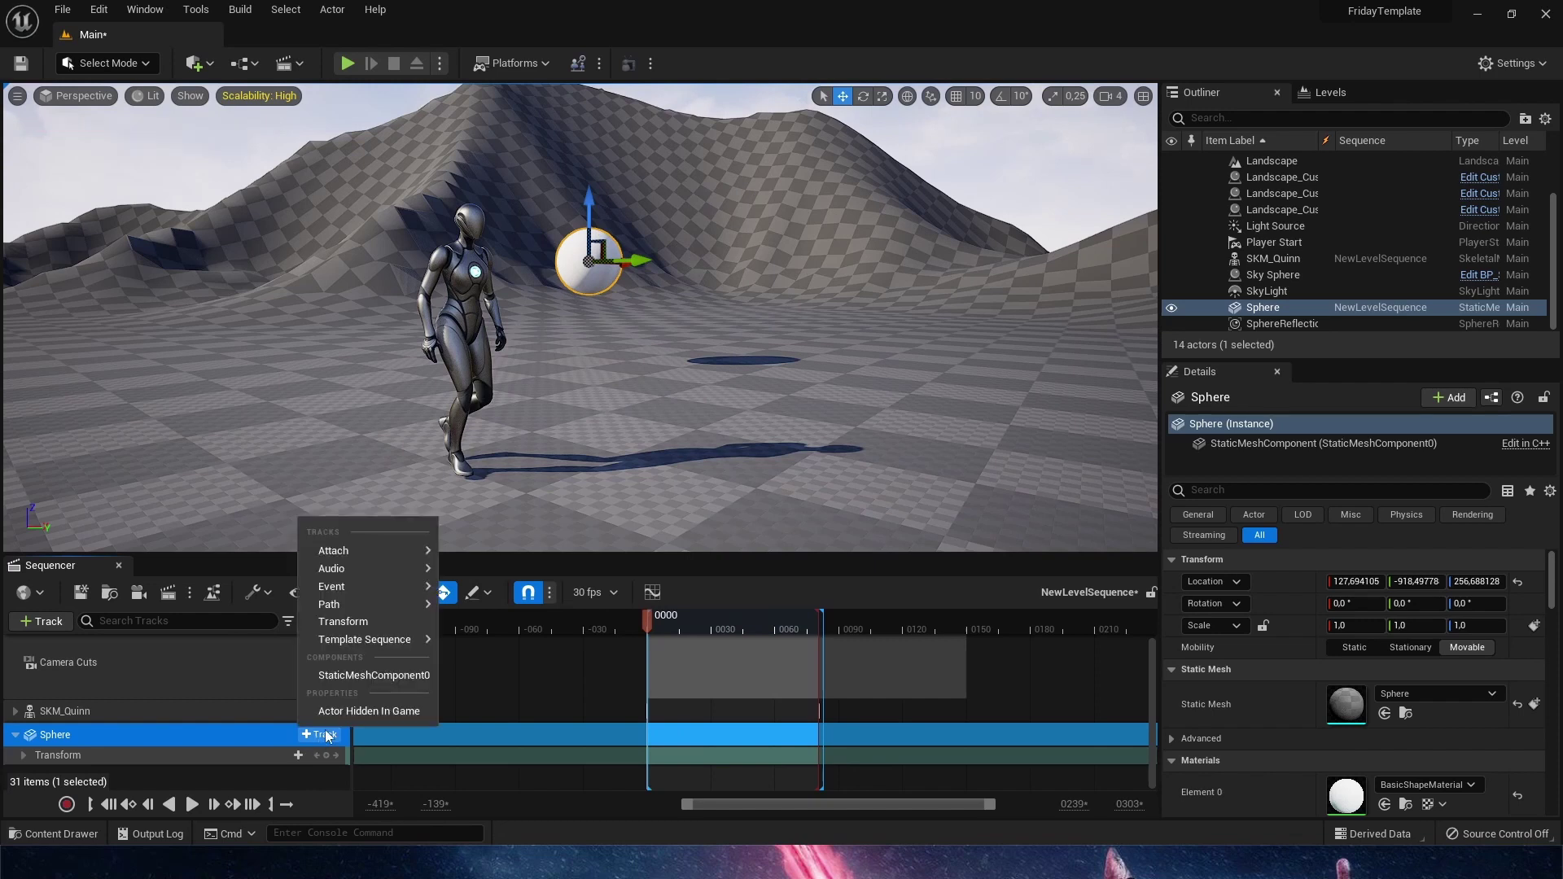
{"action": "mouse_move", "coordinate": [411, 555]}
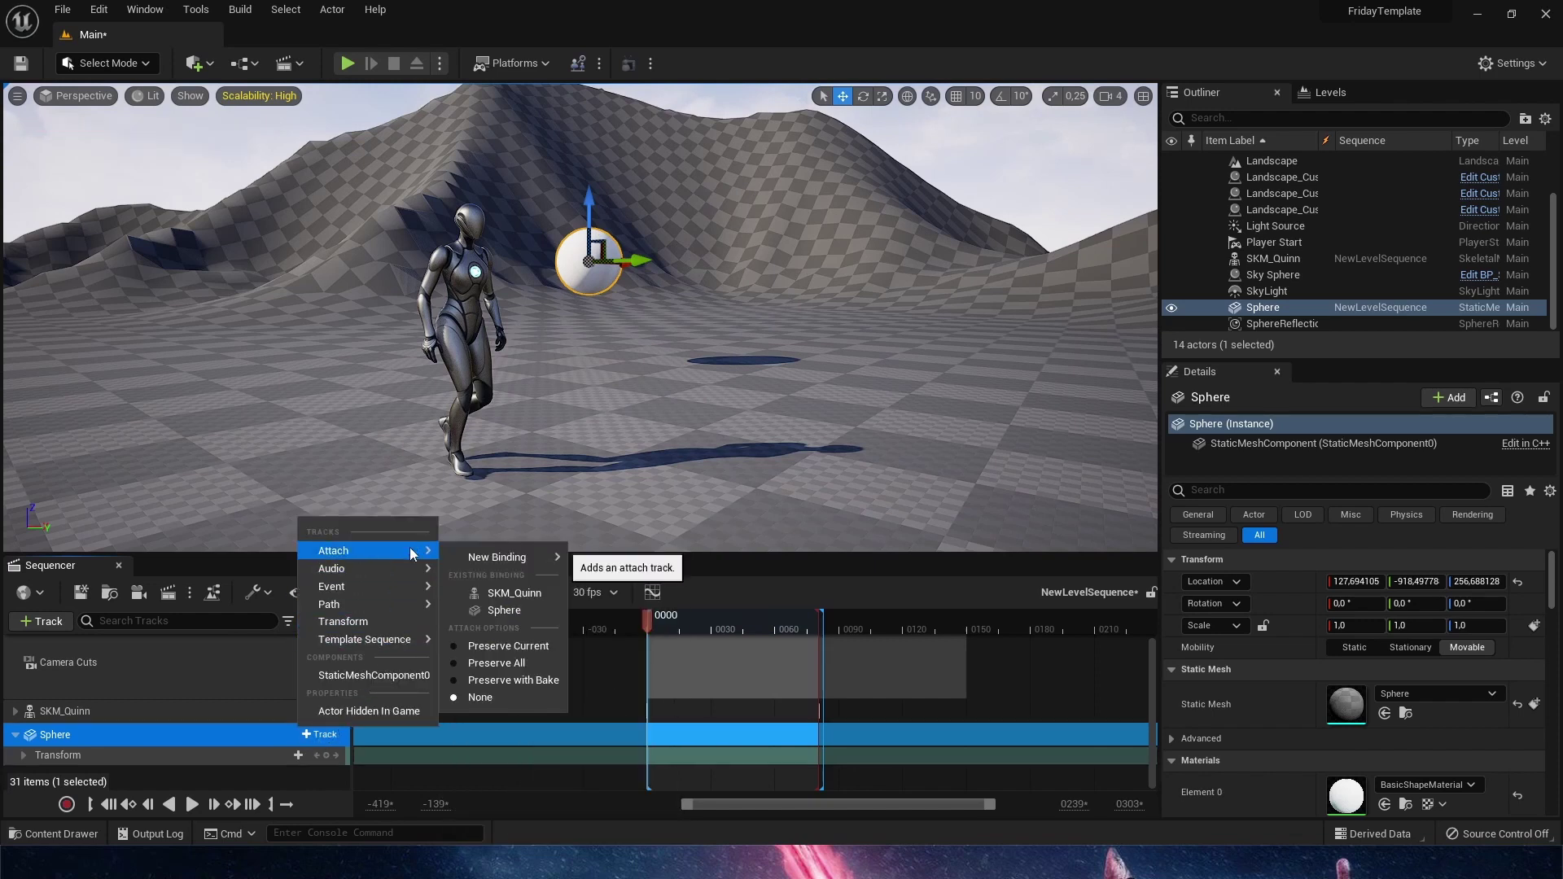
{"action": "left_click", "coordinate": [509, 593]}
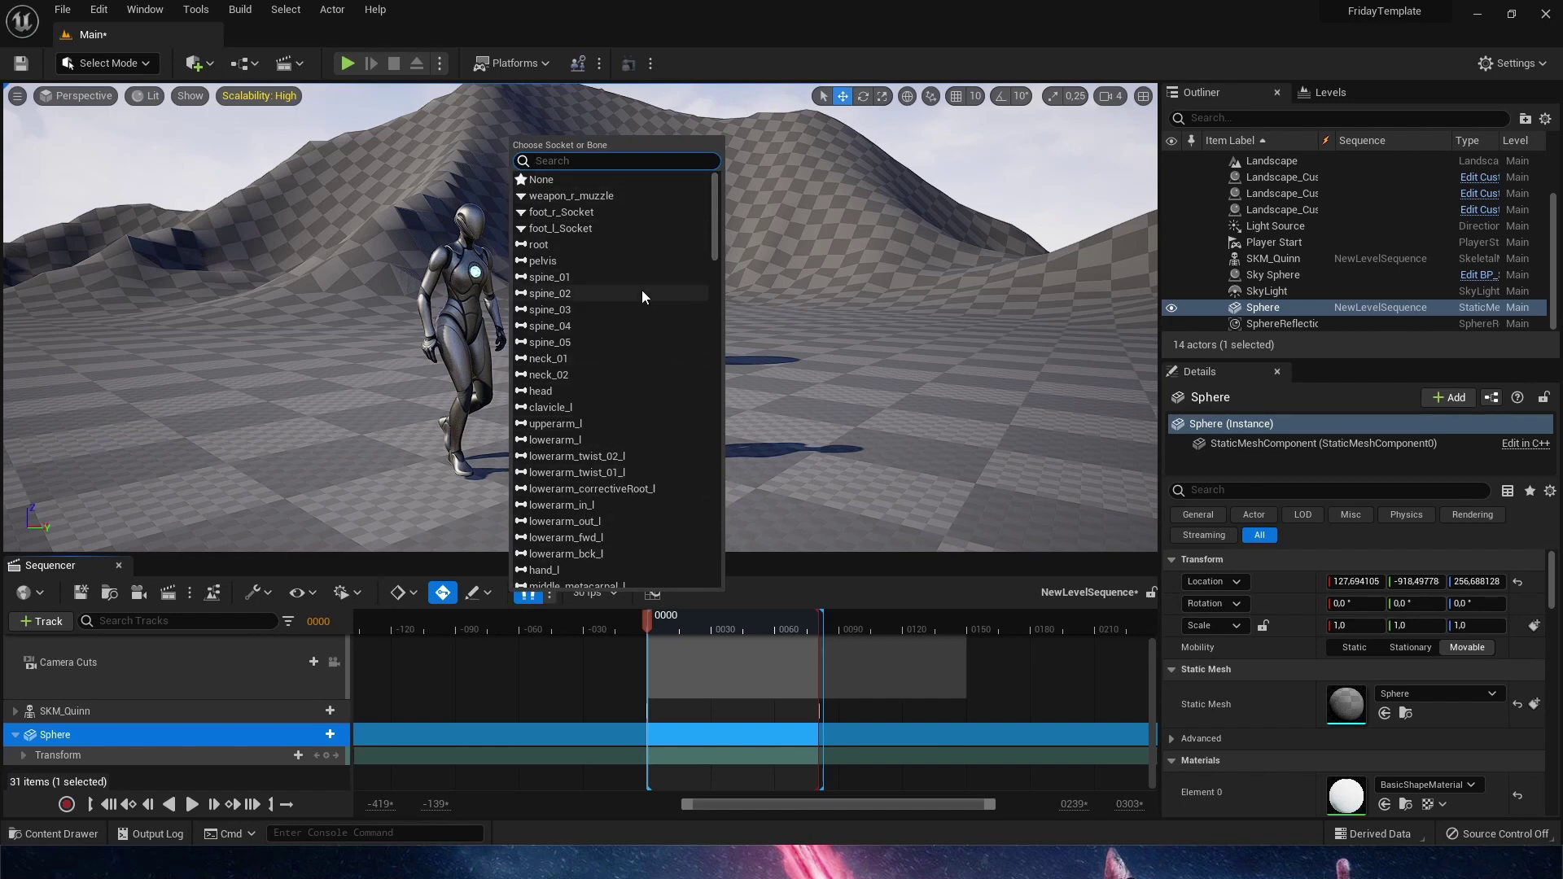
{"action": "left_click", "coordinate": [540, 392]}
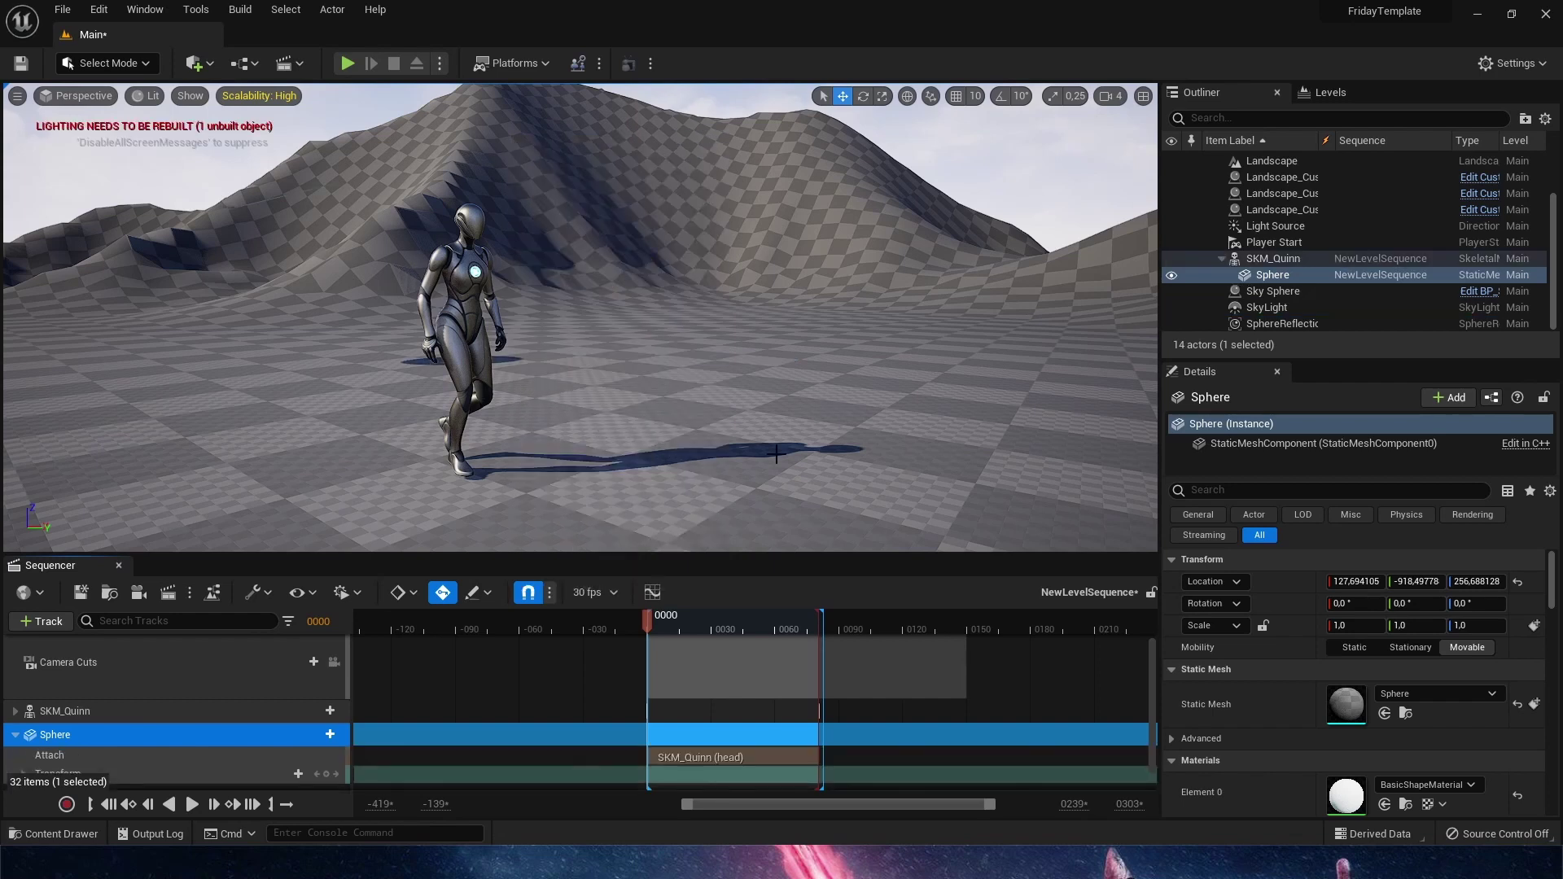
Step: Set the attached sphere's location to 0, 0, 0
{"action": "right_click_drag", "start_coordinate": [648, 432], "coordinate": [684, 325]}
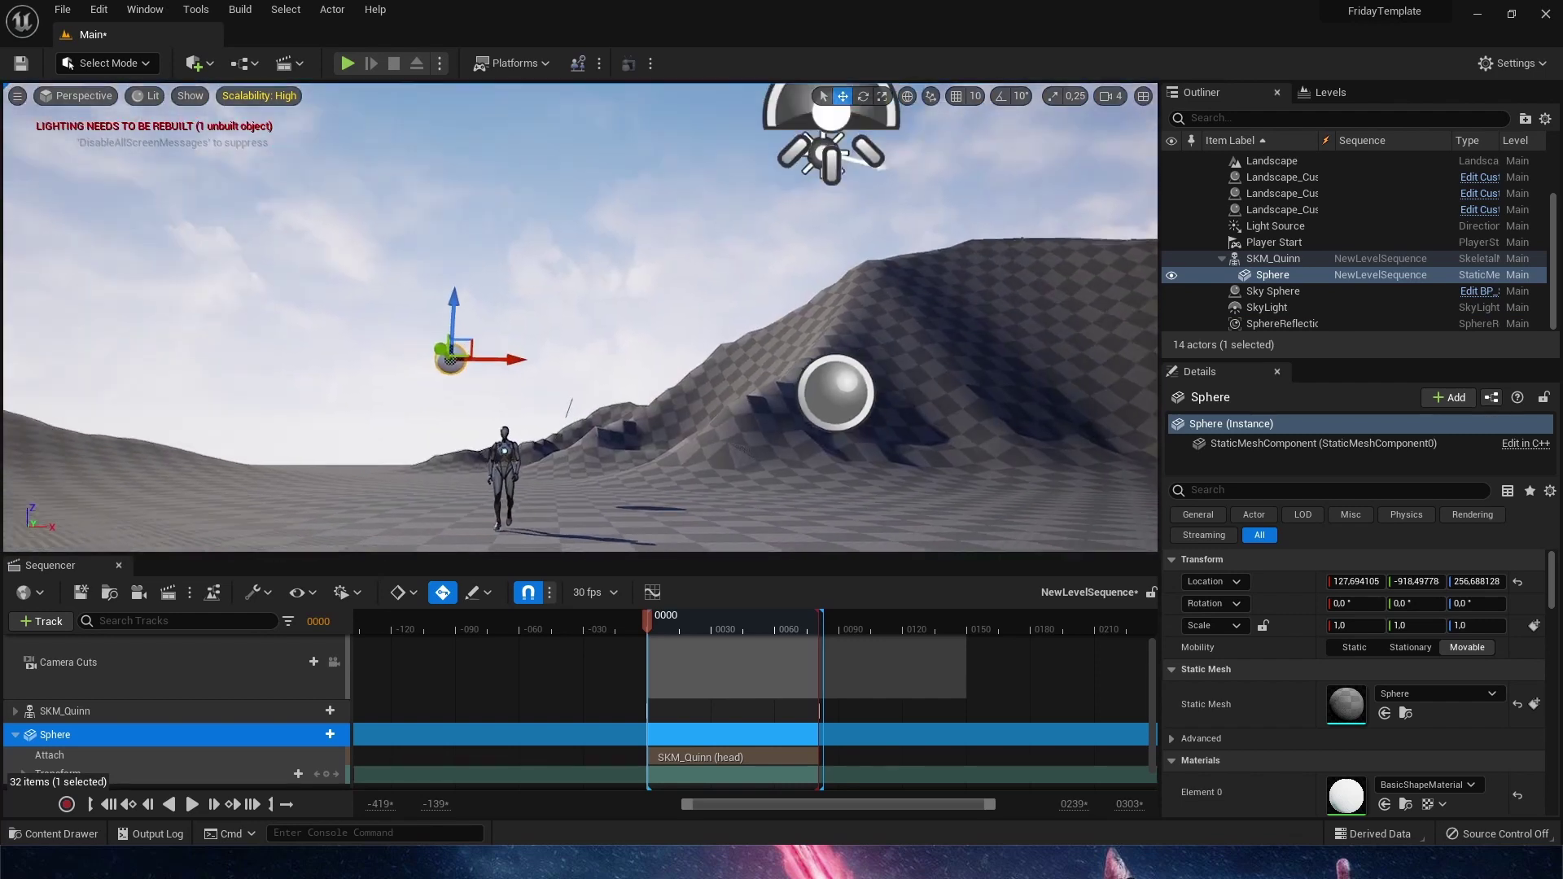
{"action": "right_click_drag", "start_coordinate": [773, 435], "coordinate": [758, 448]}
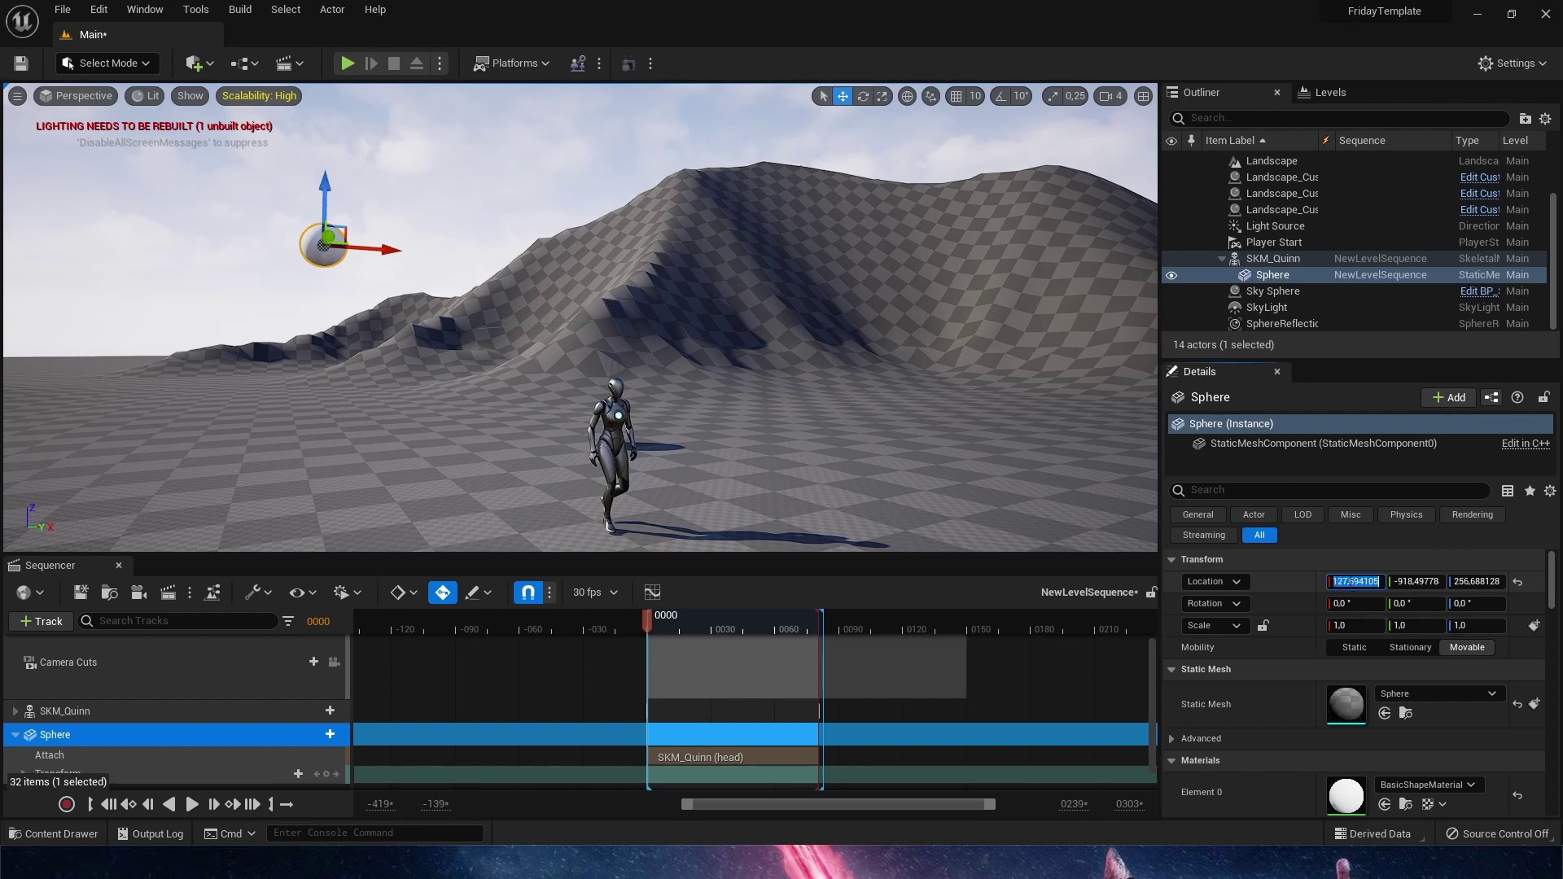
{"action": "type", "text": "0"}
{"action": "key", "text": "Tab"}
{"action": "type", "text": "0"}
{"action": "key", "text": "Tab"}
{"action": "type", "text": "0"}
{"action": "key", "text": "Return"}
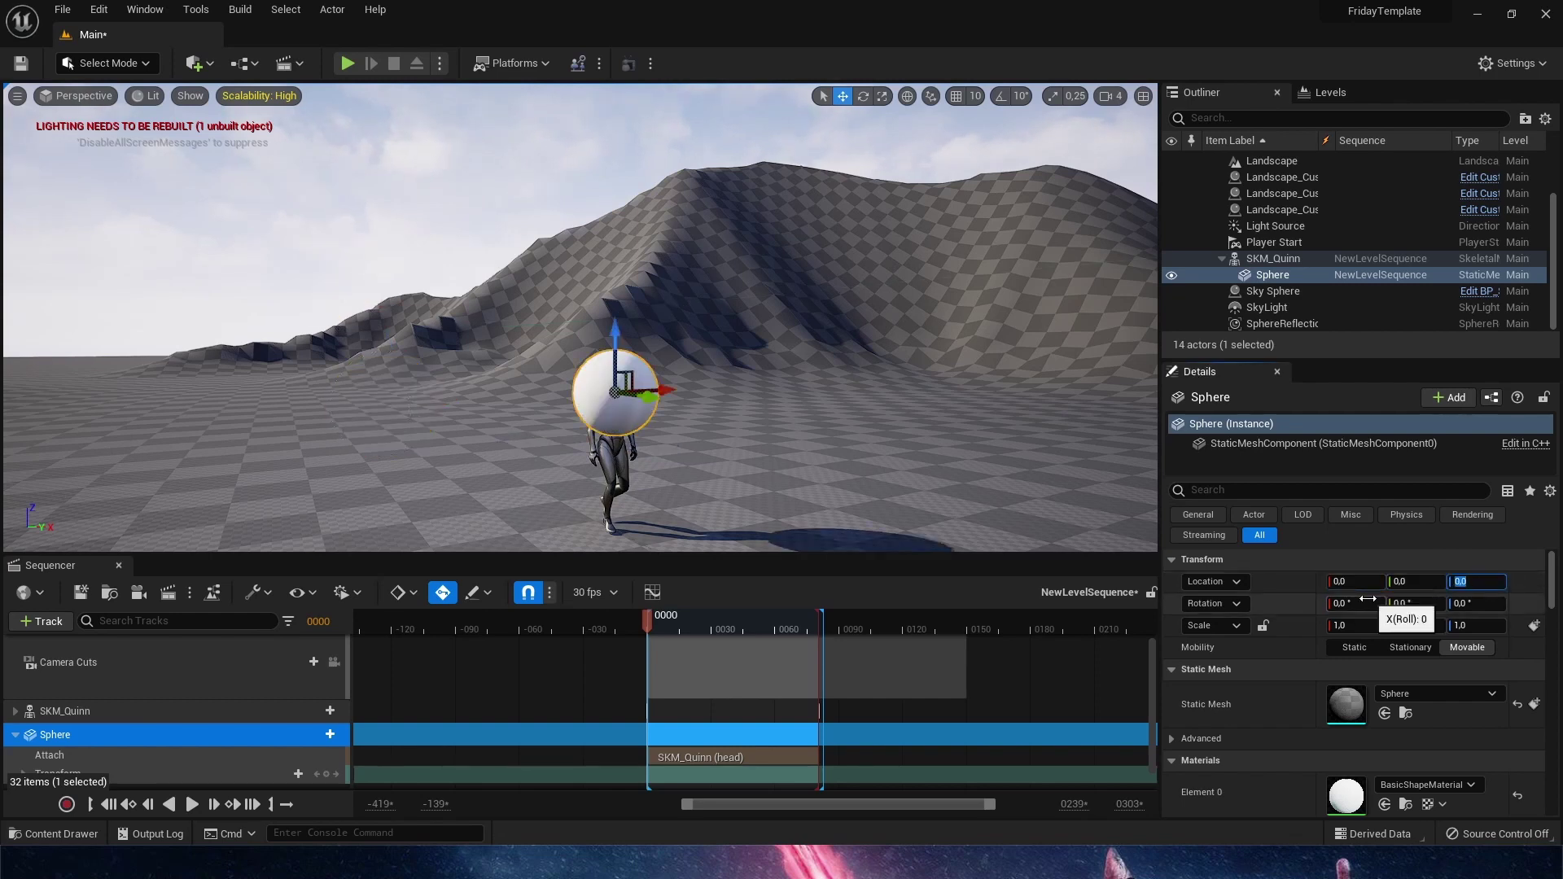
Step: Set the sphere's scale to 0.1 on all three axes
{"action": "key", "text": "w"}
{"action": "right_click_drag", "start_coordinate": [722, 464], "coordinate": [758, 489]}
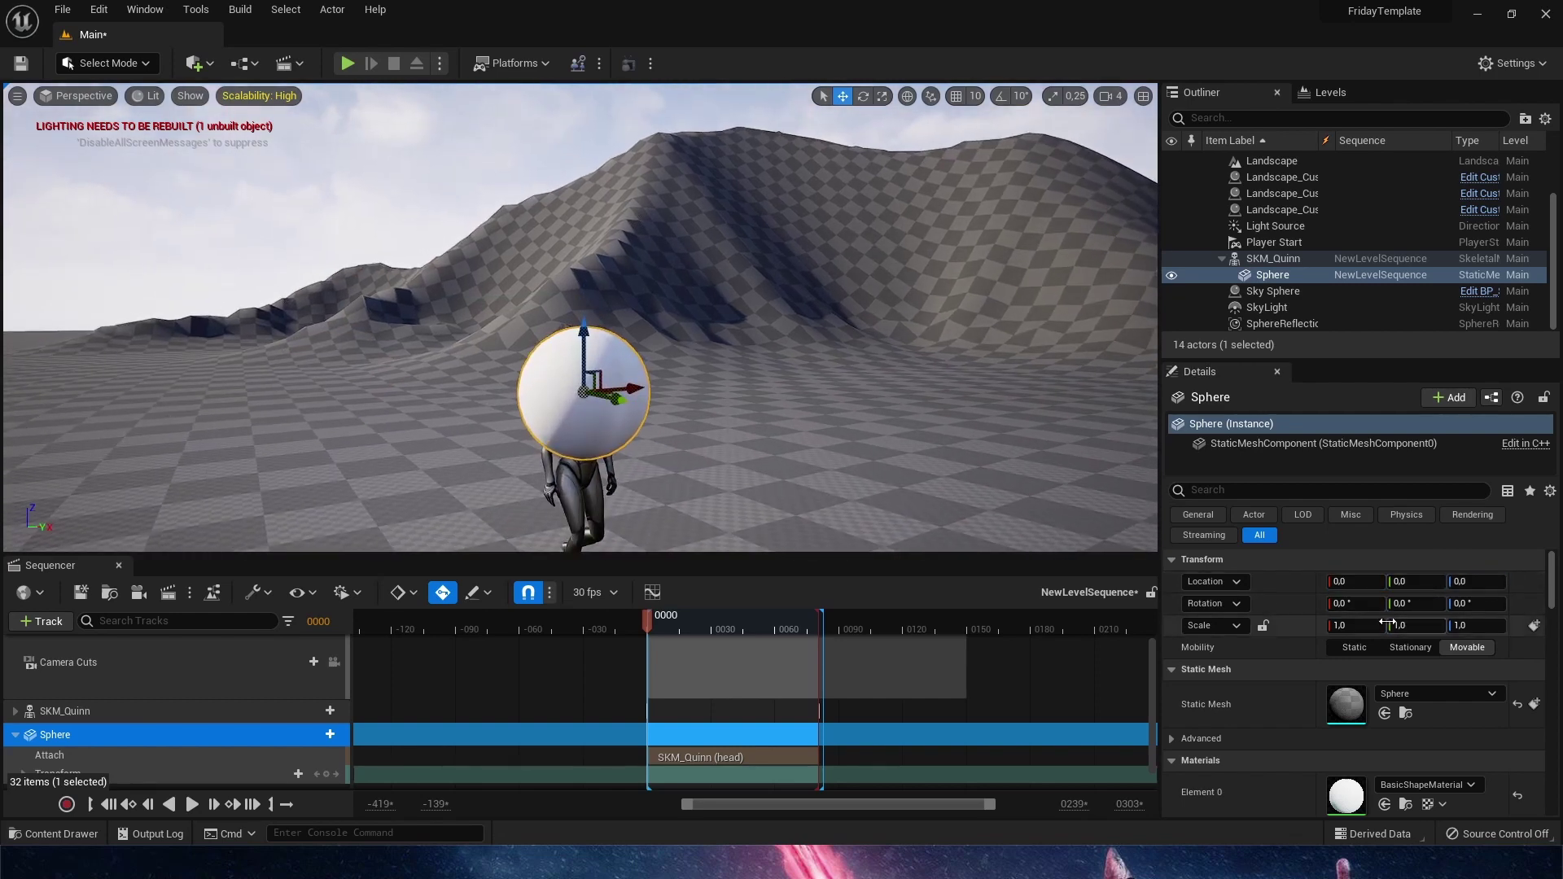
{"action": "left_click", "coordinate": [1373, 623]}
{"action": "type", "text": ".1"}
{"action": "key", "text": "Tab"}
{"action": "type", "text": ".1"}
{"action": "key", "text": "Tab"}
{"action": "type", "text": ".1"}
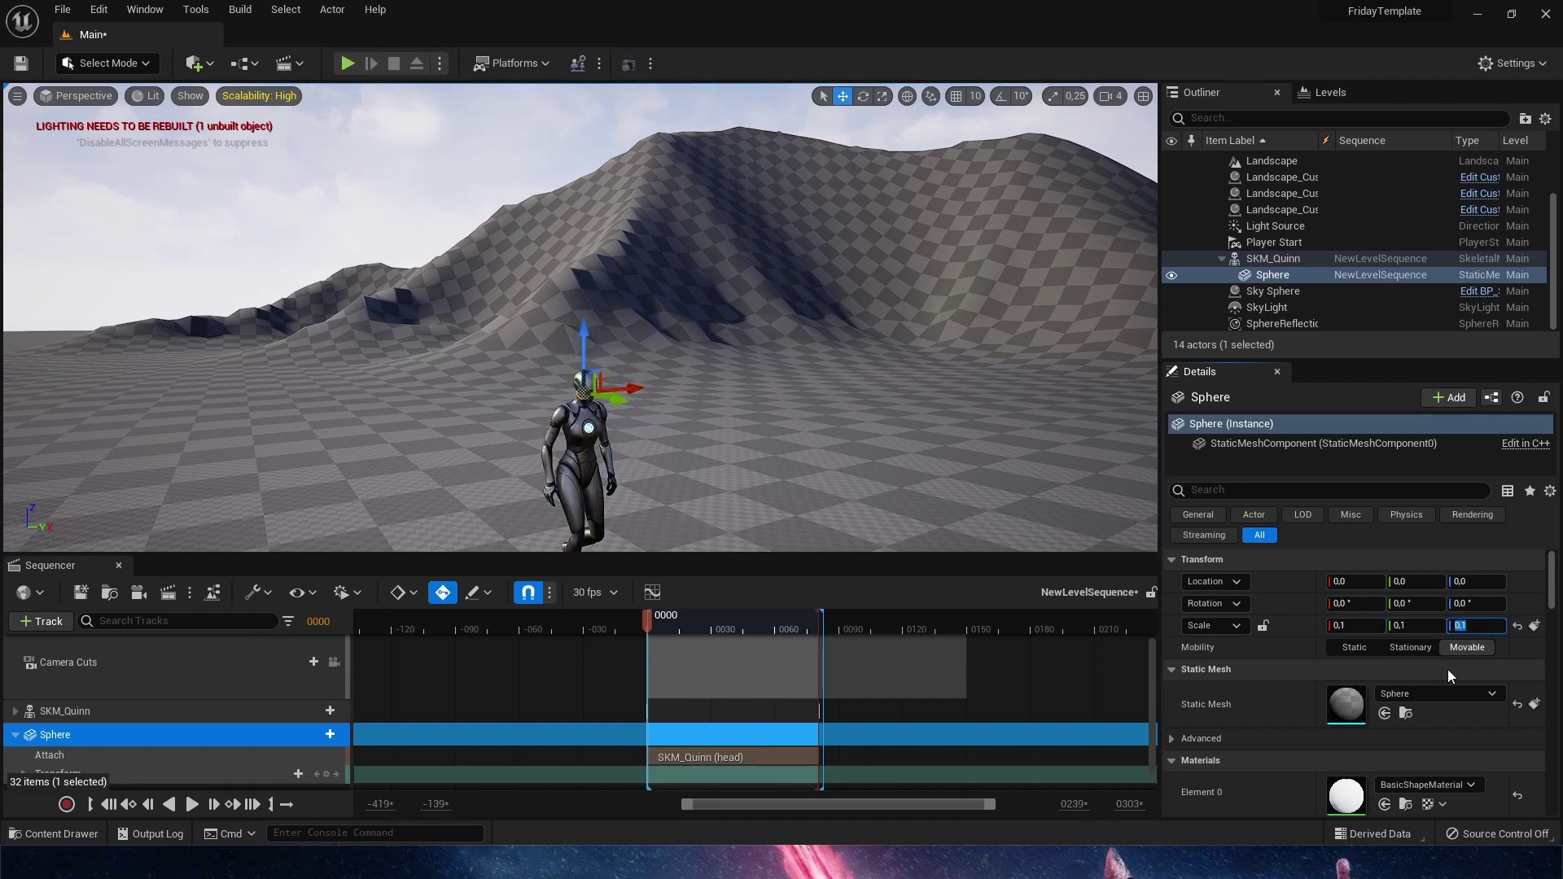
Step: Set the sphere's scale to 0.3 on all three axes
{"action": "key", "text": "Tab"}
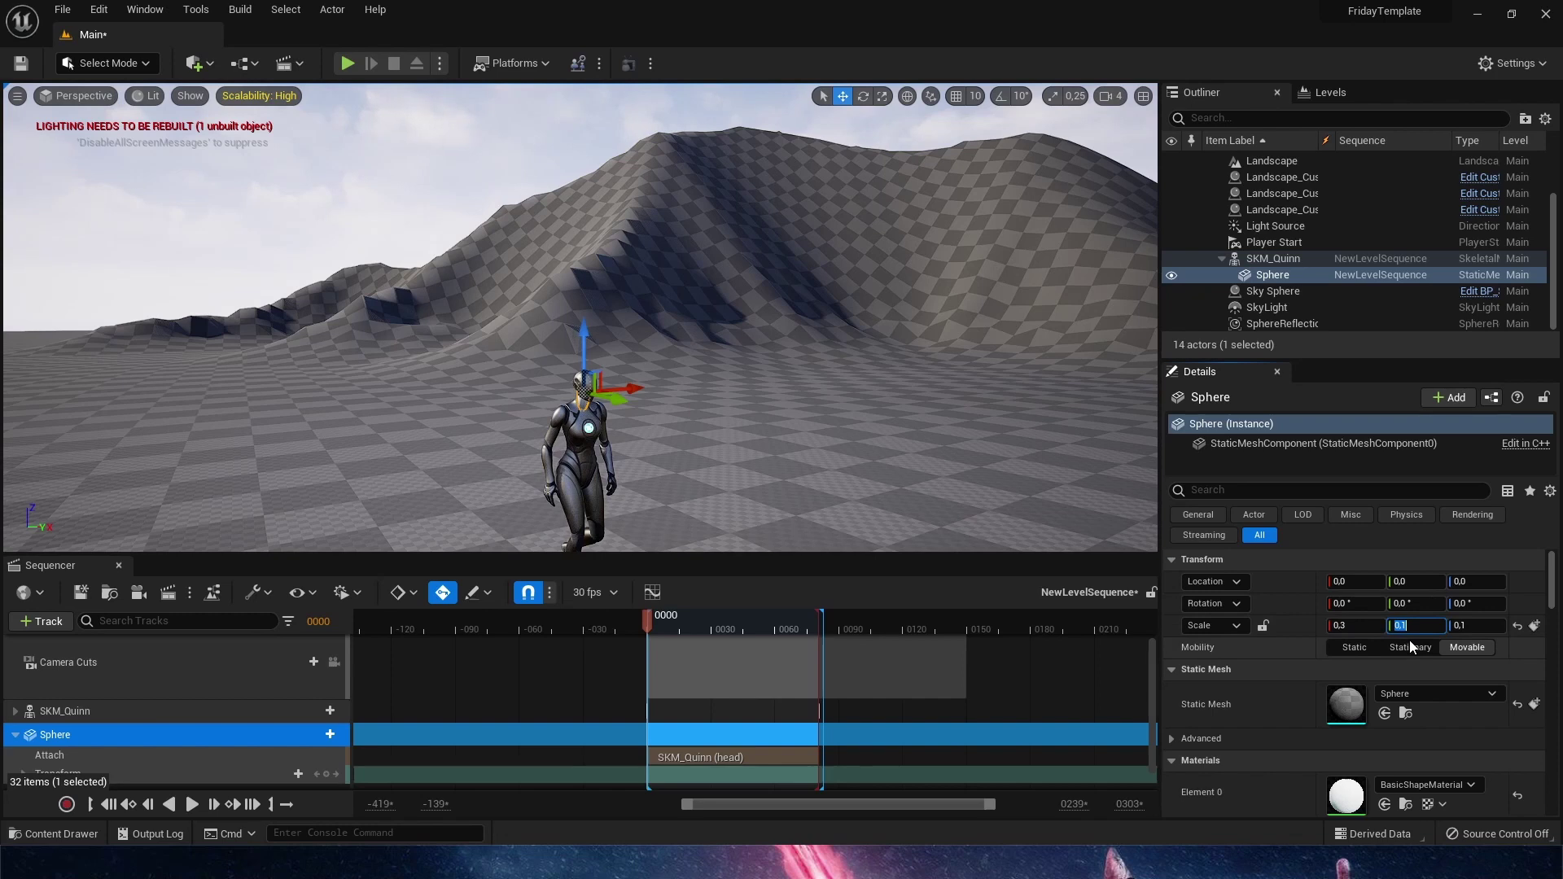
{"action": "type", "text": ".3"}
{"action": "key", "text": "Tab"}
{"action": "type", "text": ".3"}
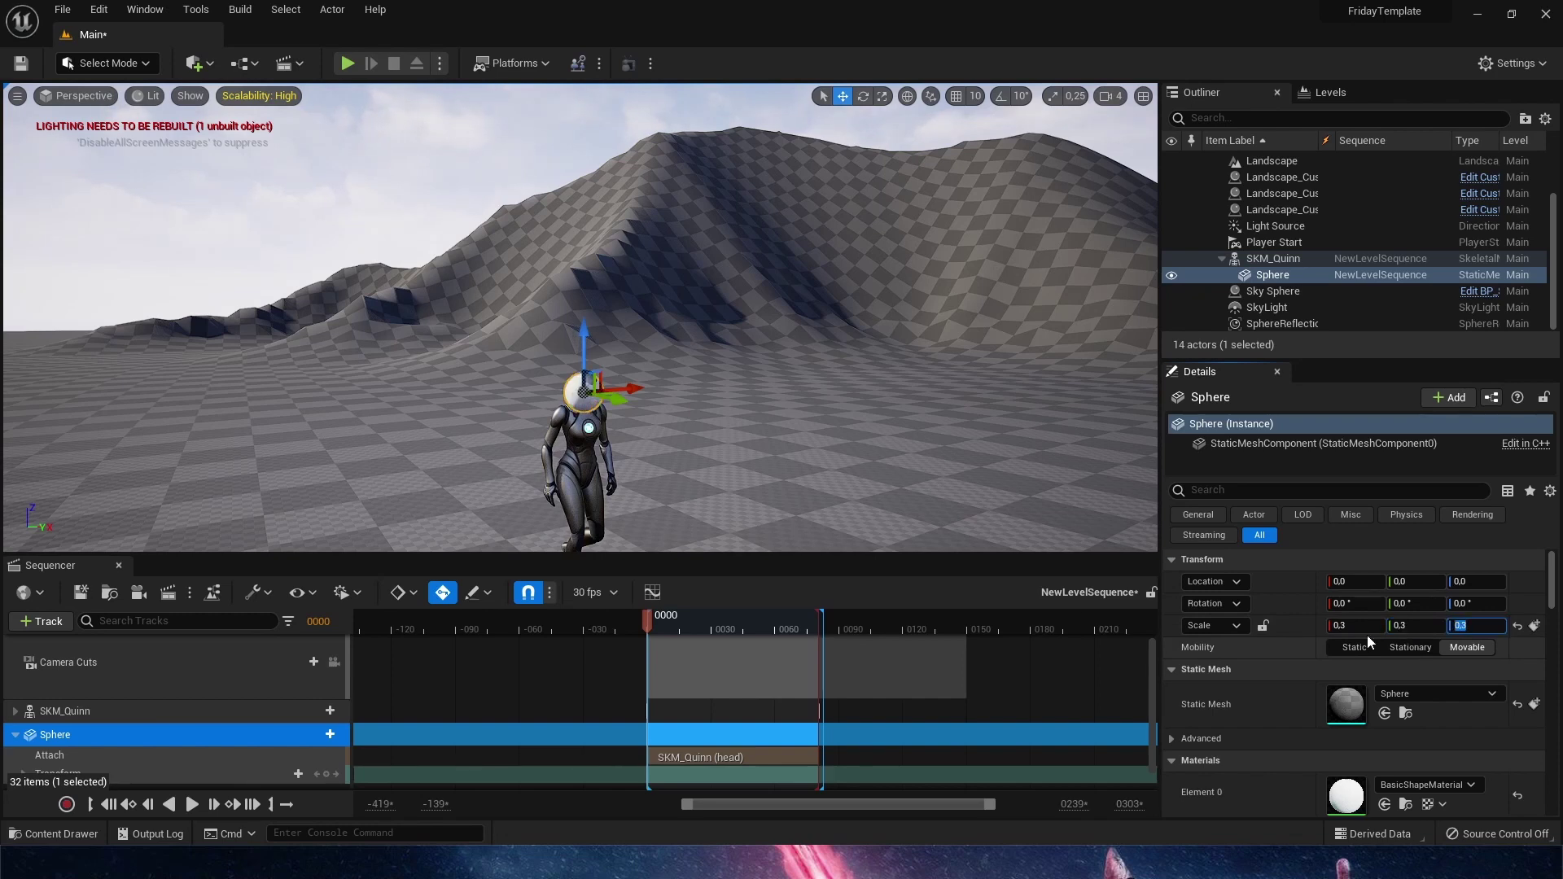
Step: Move the sphere over the character's head, to a location of about 5.6, 0.7, -3.3
{"action": "right_click_drag", "start_coordinate": [937, 505], "coordinate": [959, 529]}
{"action": "key", "text": "w"}
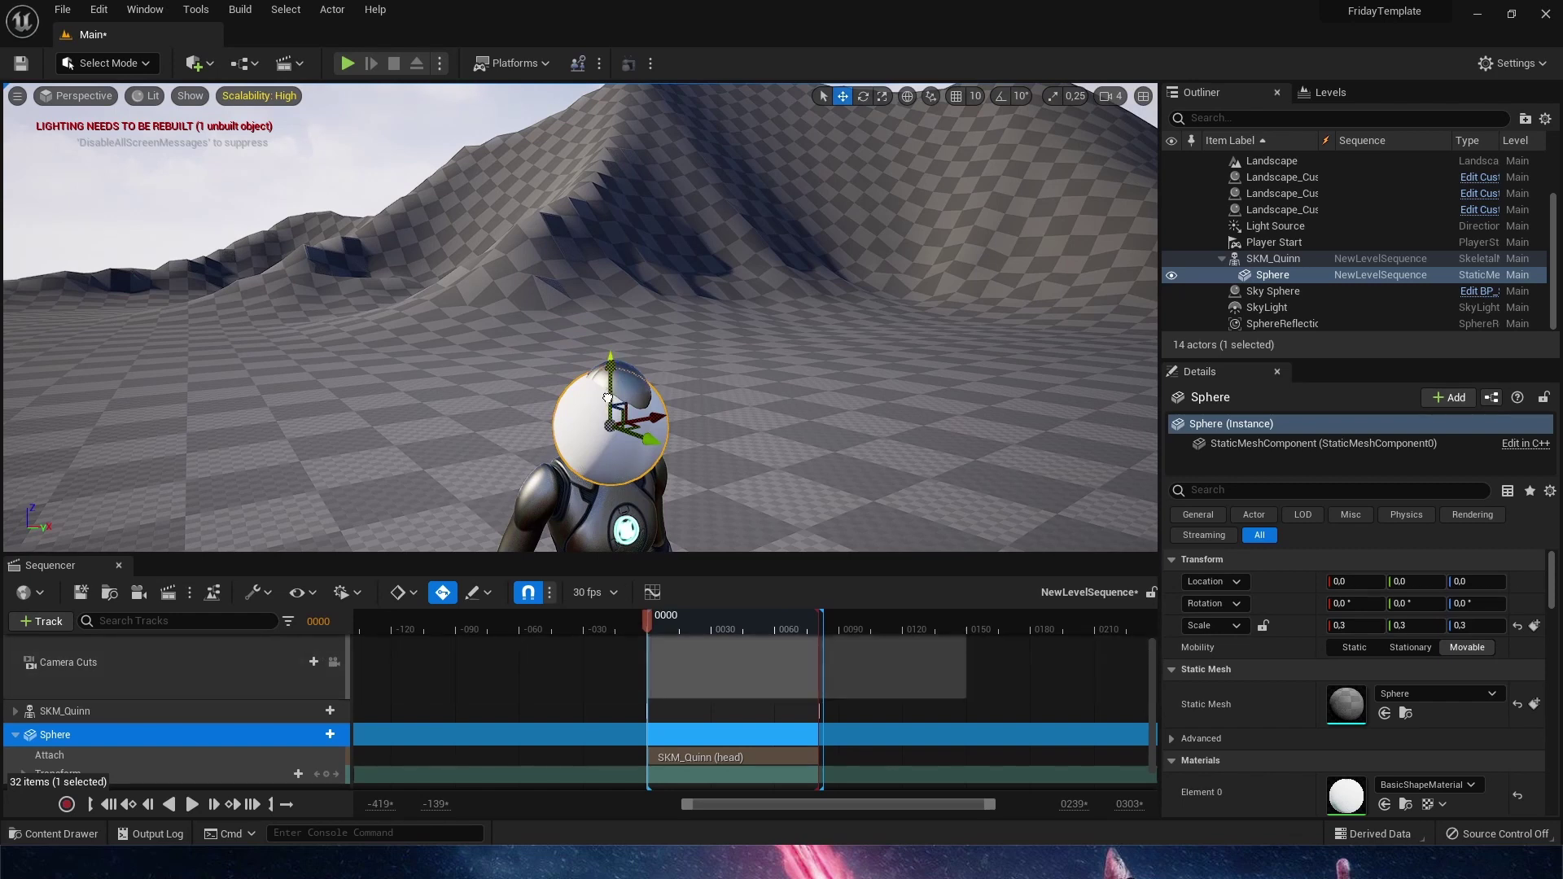
{"action": "left_click_drag", "start_coordinate": [608, 397], "coordinate": [662, 412]}
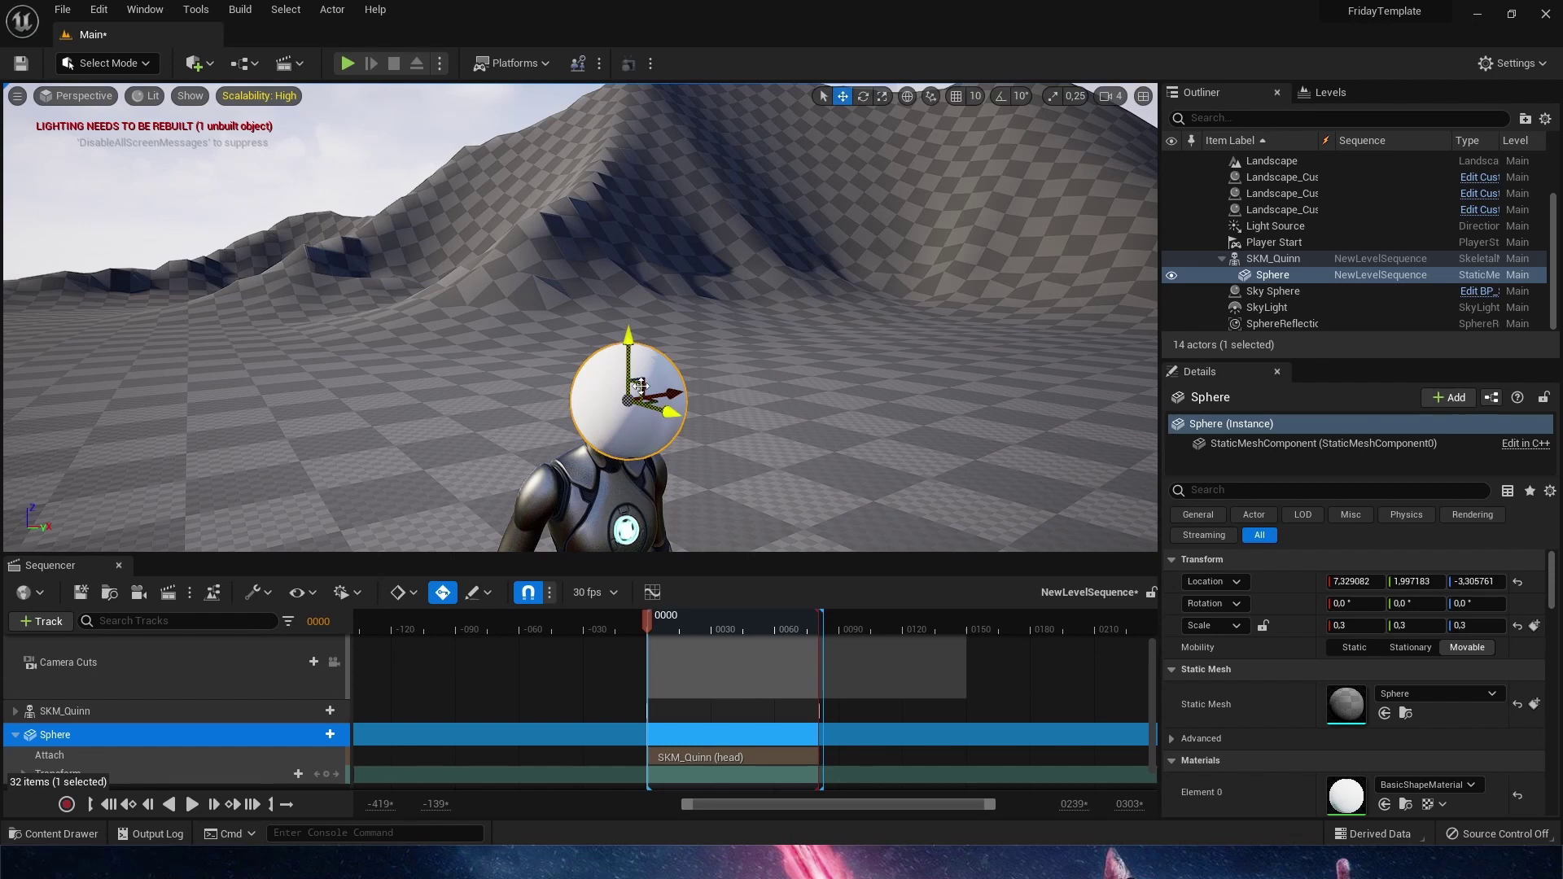
Step: Play the sequence and view it from the side to examine how the sphere follows the walking character's head
{"action": "right_click_drag", "start_coordinate": [651, 407], "coordinate": [794, 439]}
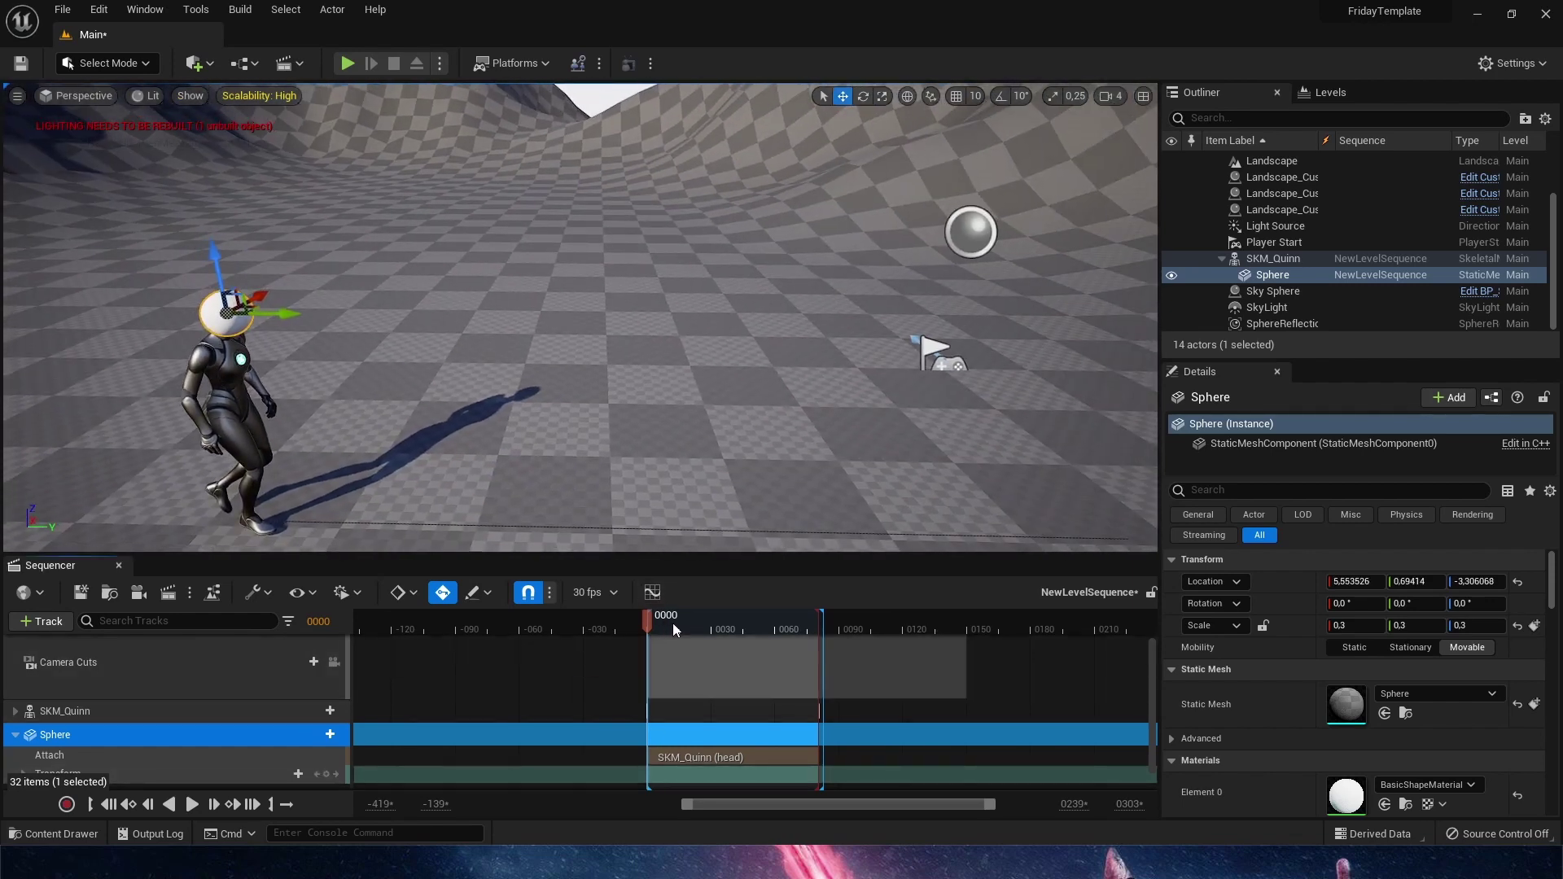
{"action": "mouse_move", "coordinate": [673, 623]}
{"action": "left_mouse_down"}
{"action": "mouse_move", "coordinate": [787, 623]}
{"action": "mouse_move", "coordinate": [687, 614]}
{"action": "left_mouse_up"}
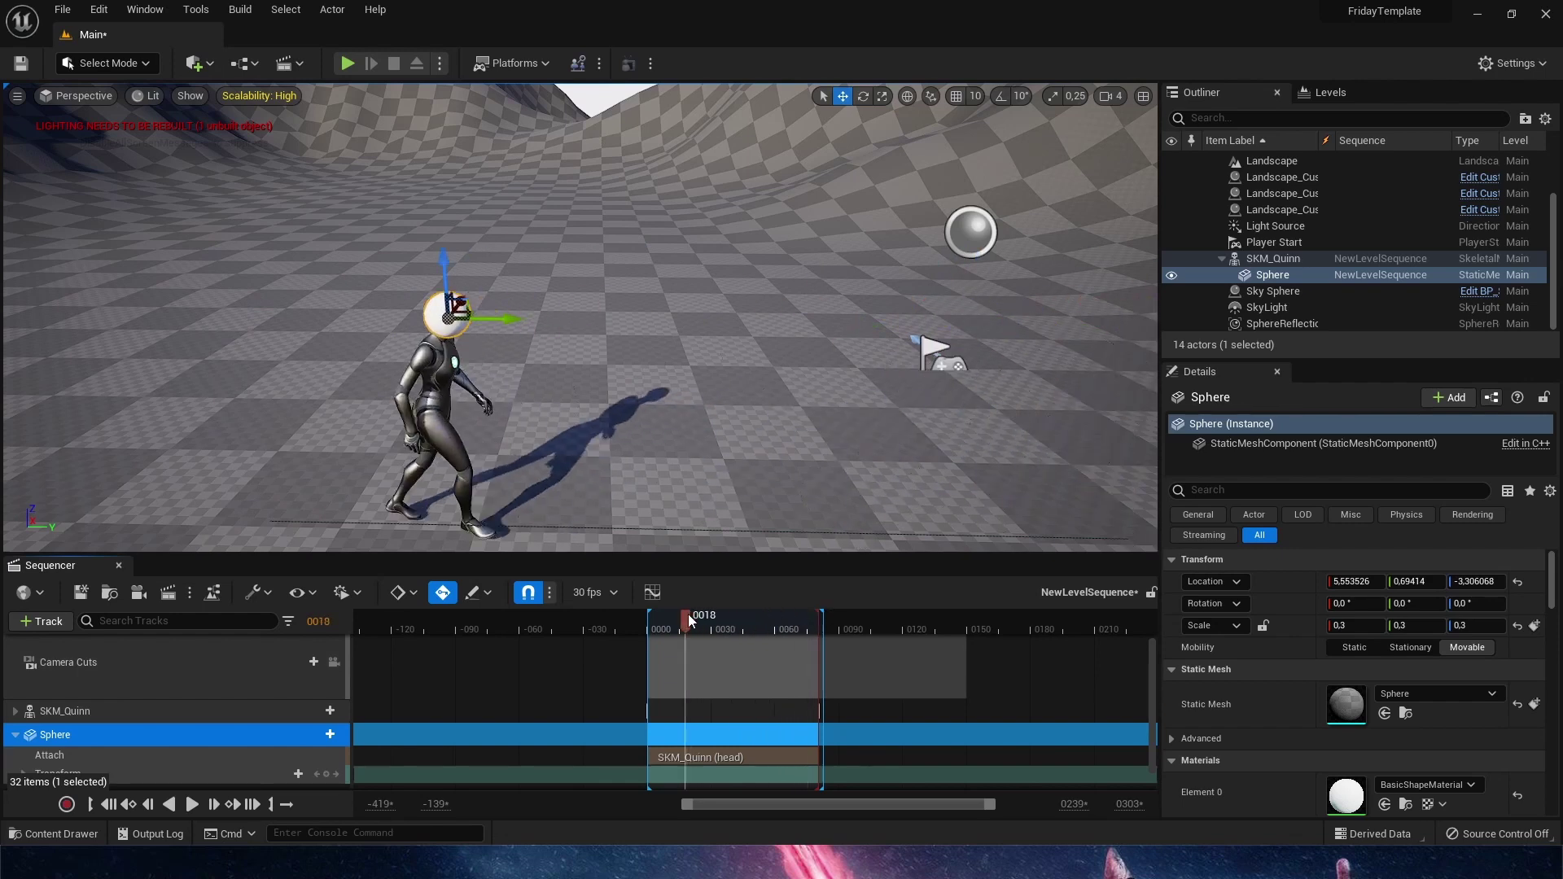
{"action": "key", "text": "space"}
{"action": "right_click_drag", "start_coordinate": [764, 482], "coordinate": [887, 432]}
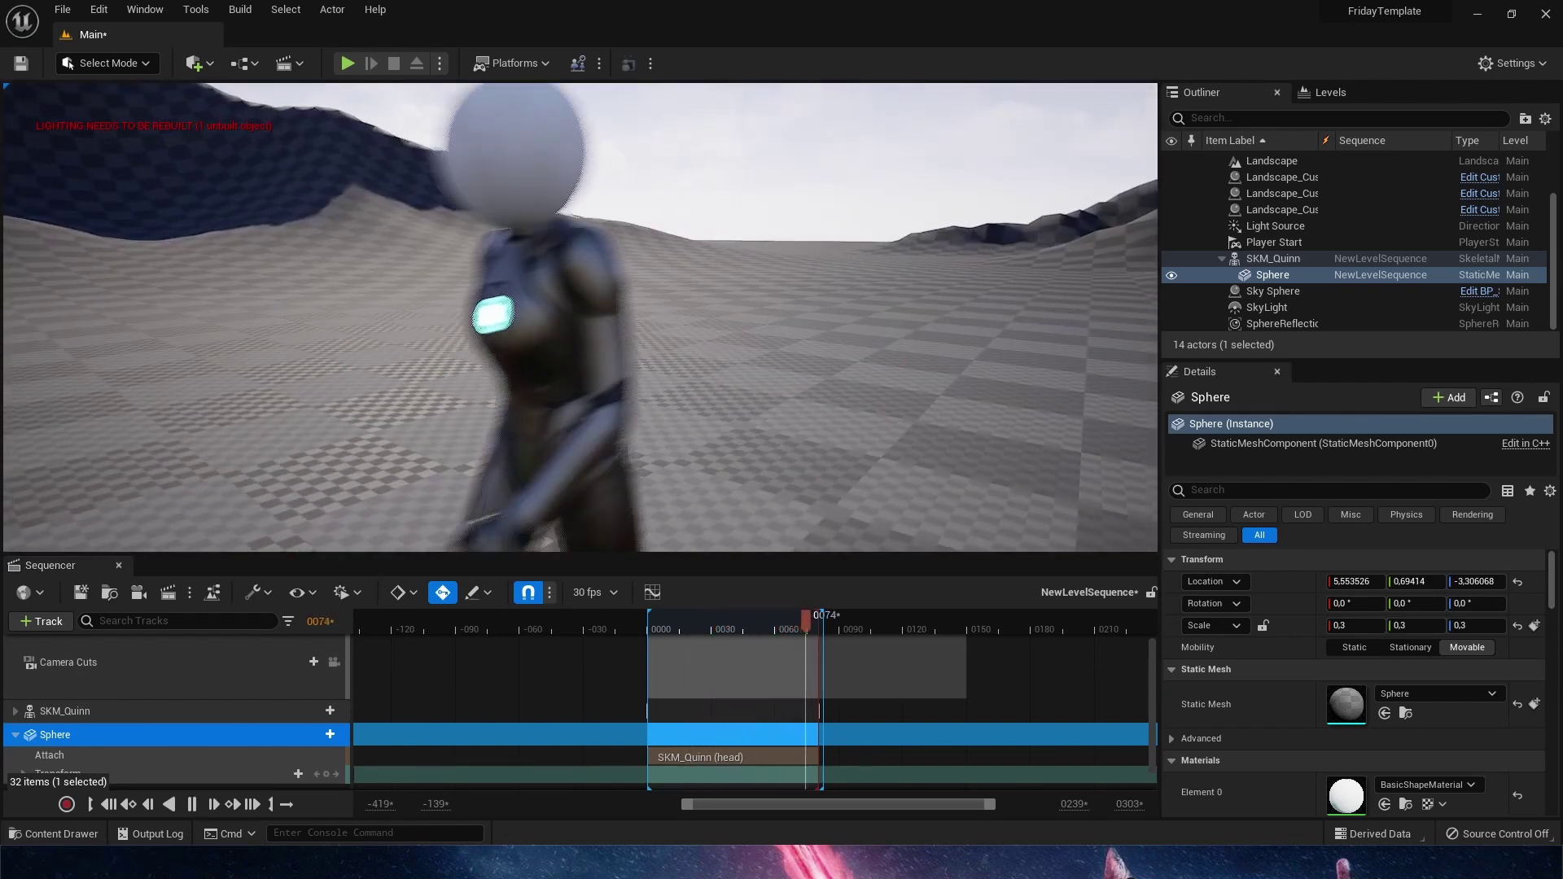
{"action": "left_click_drag", "start_coordinate": [780, 618], "coordinate": [684, 600]}
{"action": "right_click_drag", "start_coordinate": [727, 456], "coordinate": [969, 424]}
{"action": "key", "text": "a"}
{"action": "key", "text": "w"}
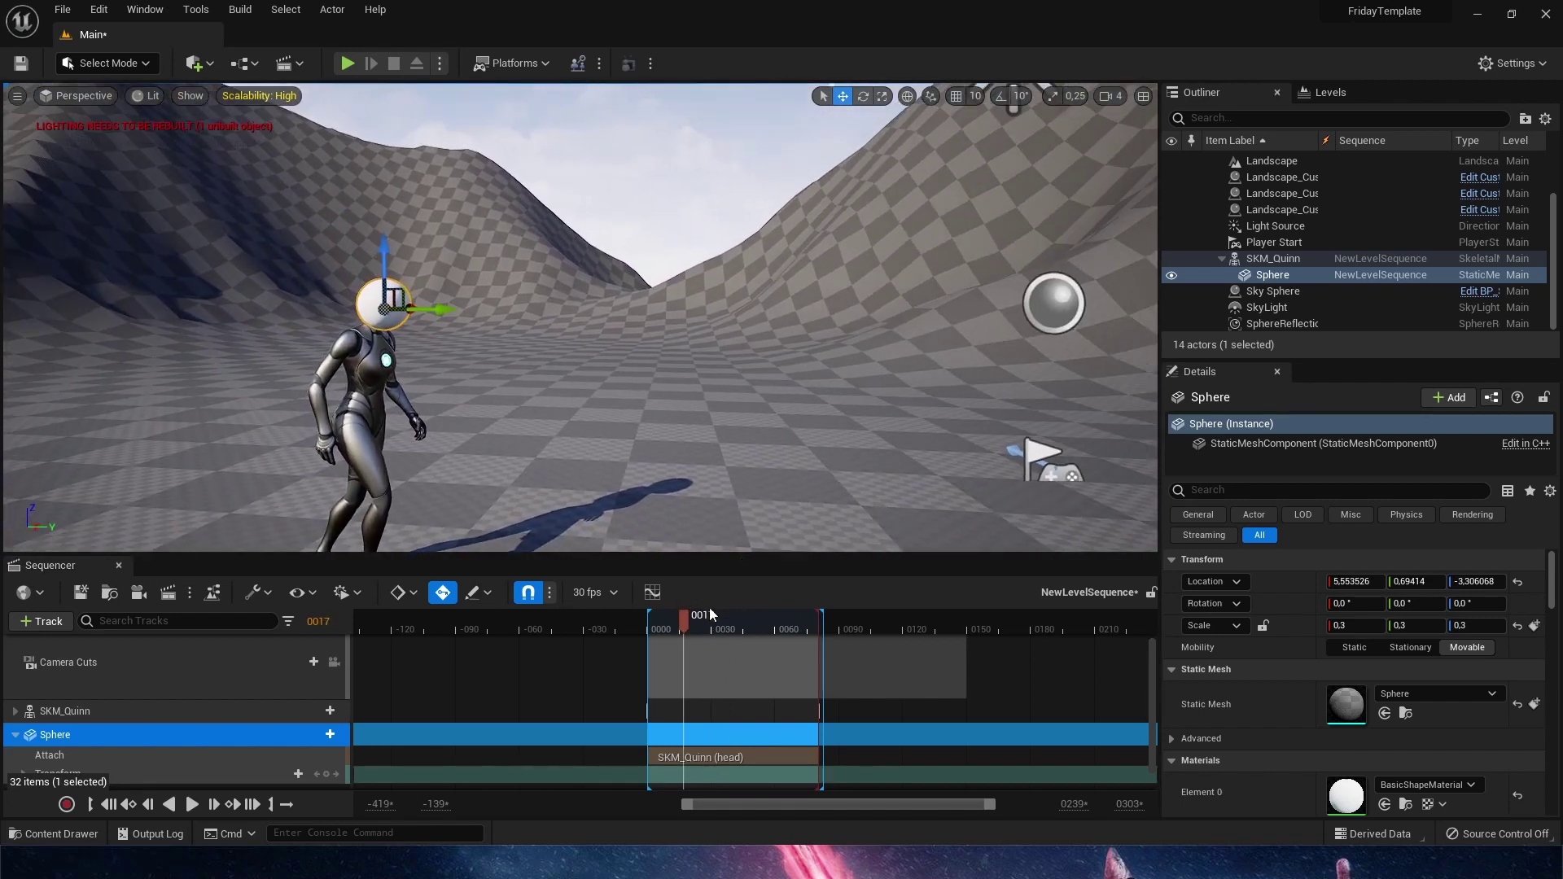
Step: Trim the right end of the sphere's attach section at frame 35 while preserving its position
{"action": "key", "text": "space"}
{"action": "key", "text": "space"}
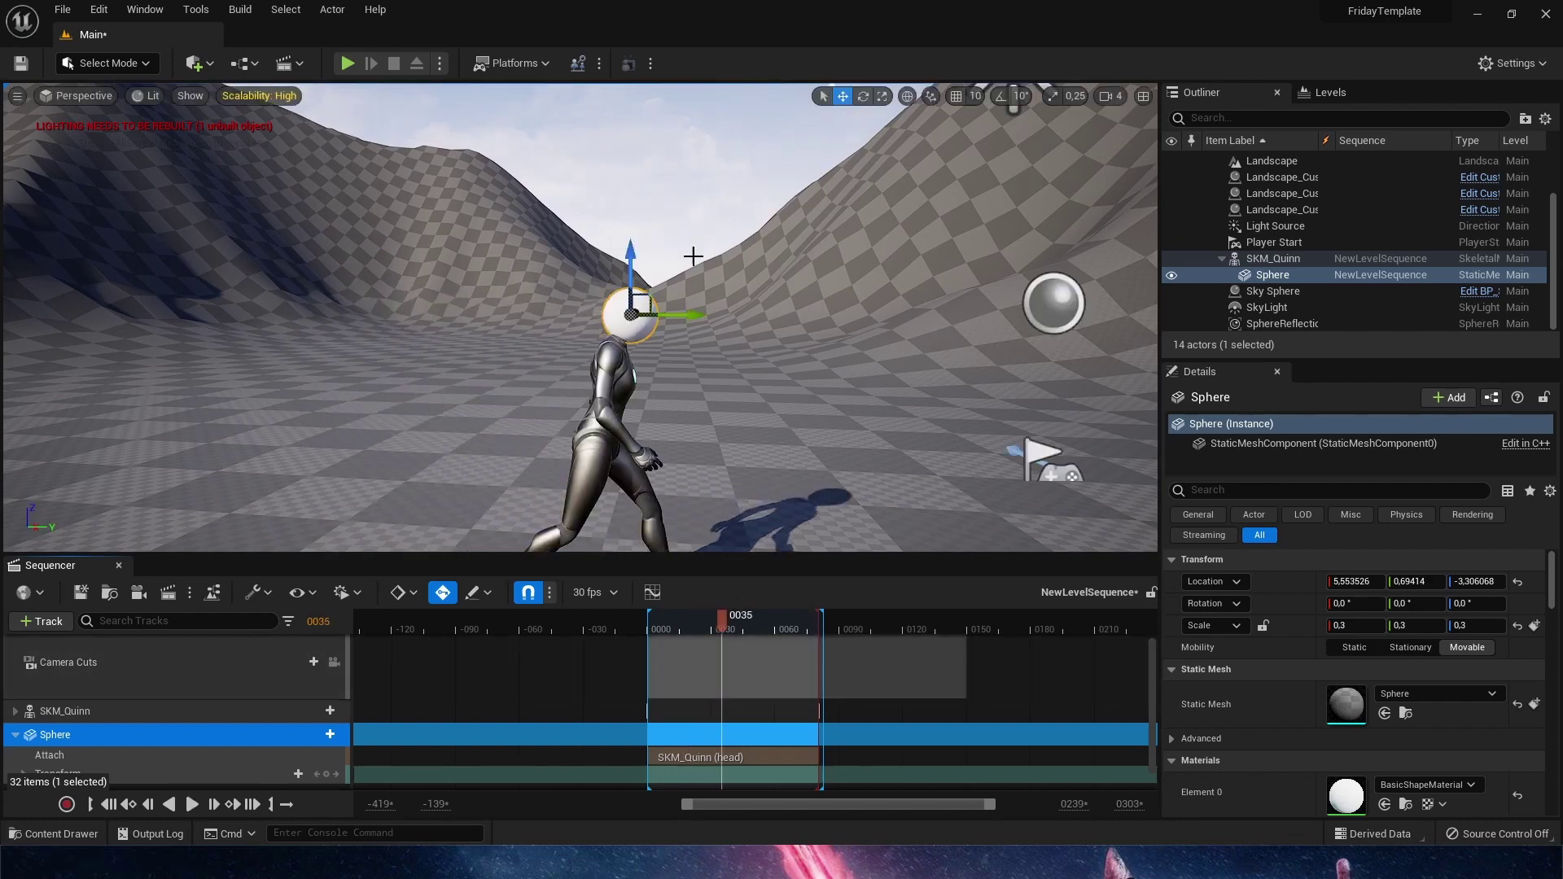
{"action": "scroll", "coordinate": [782, 722], "scroll_direction": "down", "scroll_amount": 1}
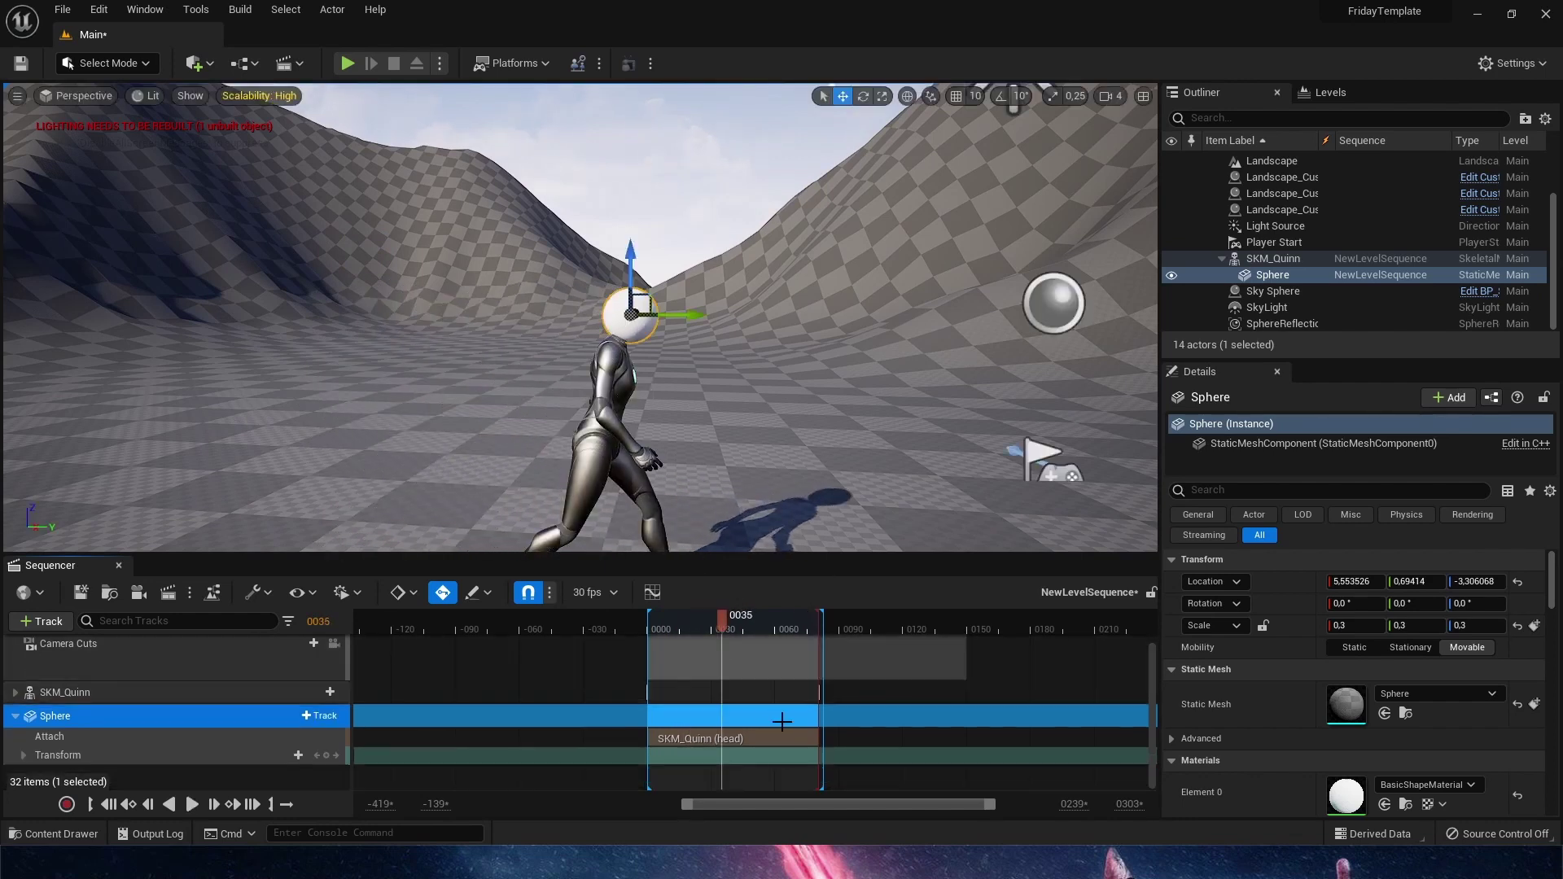
{"action": "right_click", "coordinate": [721, 738]}
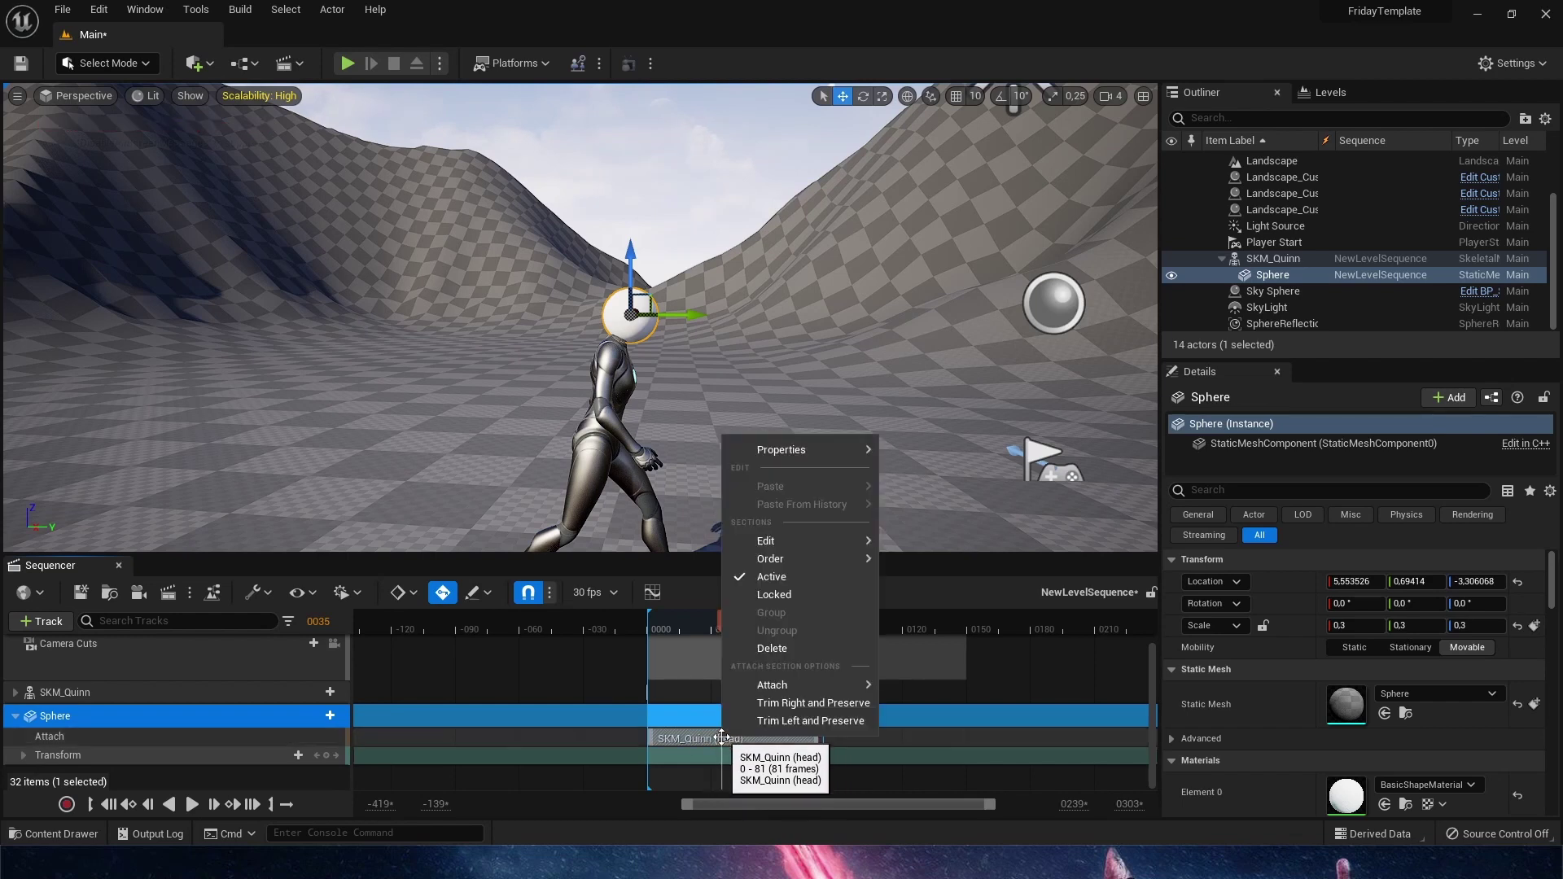
{"action": "left_click", "coordinate": [775, 705]}
Step: Play the sequence from before frame 35 to examine the sphere's detachment from the head
{"action": "left_click_drag", "start_coordinate": [737, 628], "coordinate": [692, 637]}
{"action": "key", "text": "space"}
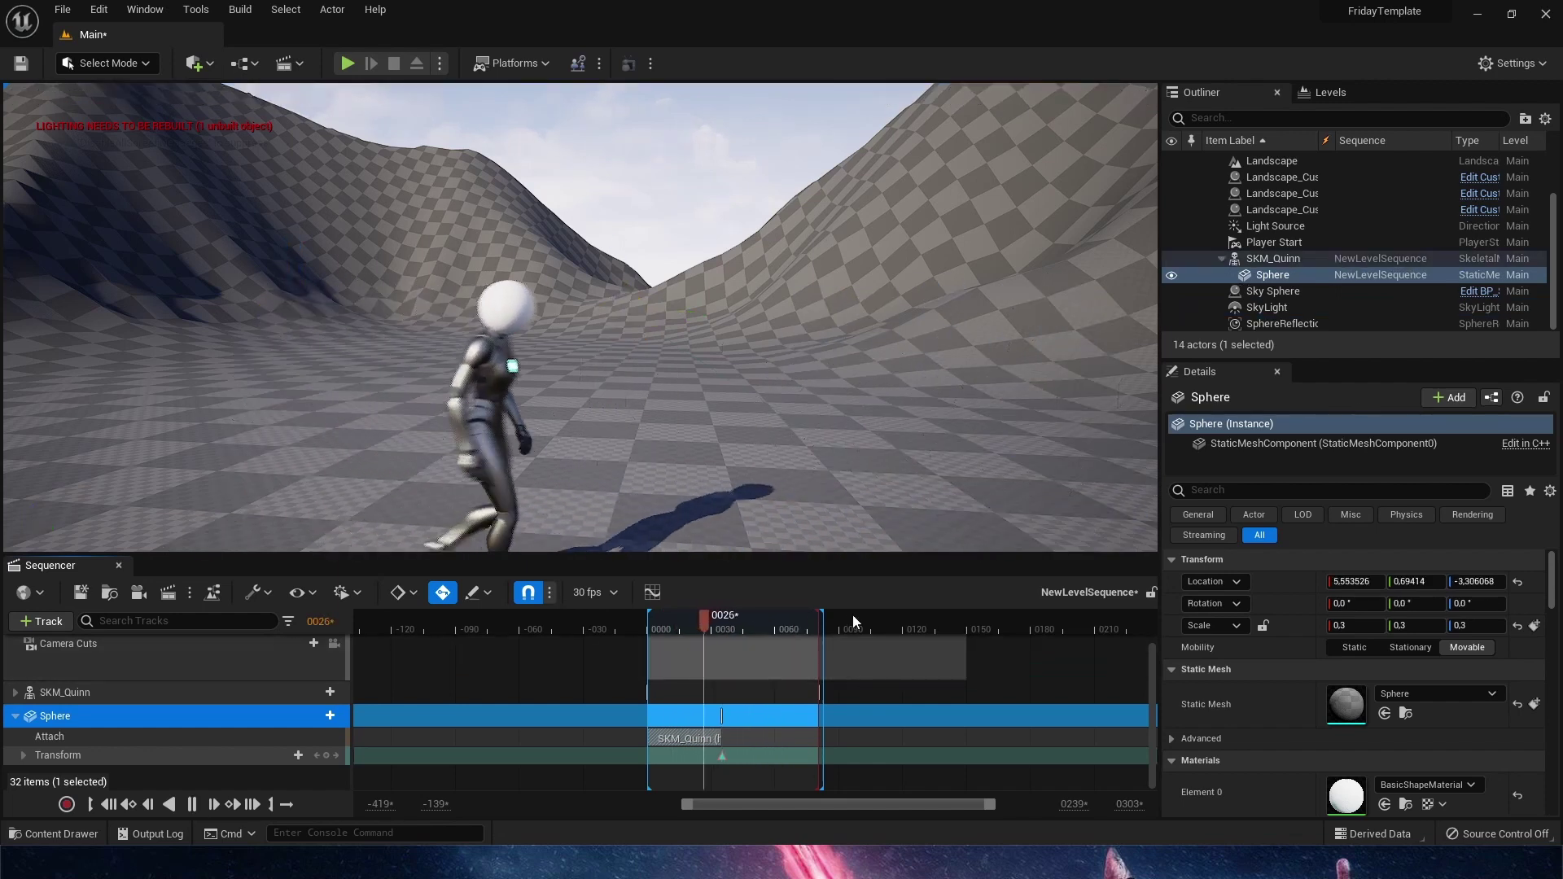
{"action": "left_click_drag", "start_coordinate": [775, 629], "coordinate": [668, 627]}
{"action": "key", "text": "space"}
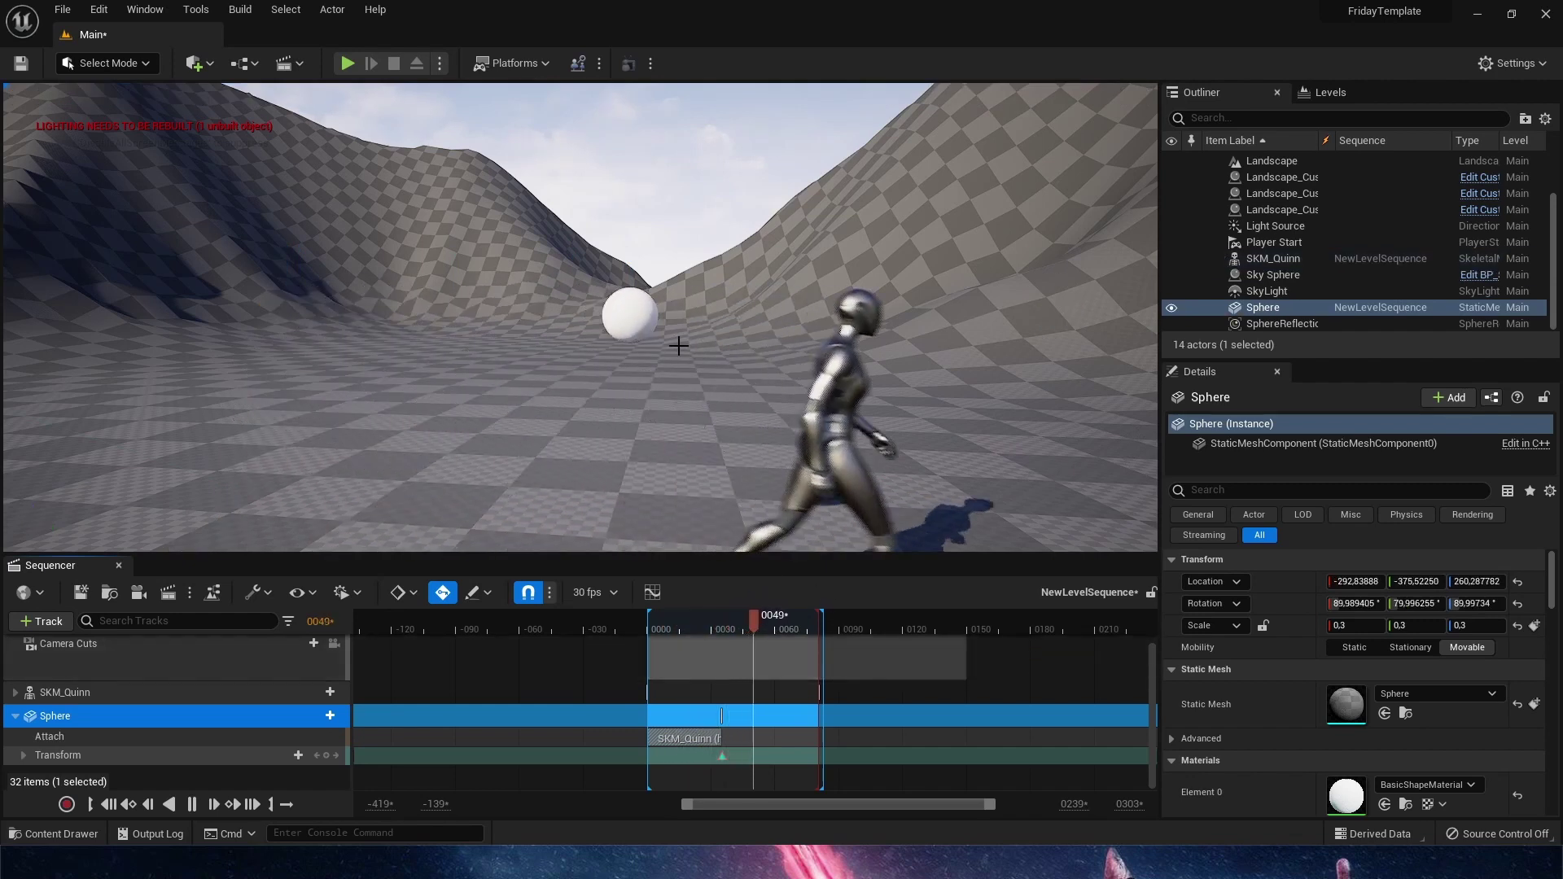
Step: At frame 65, move the detached sphere along X to about -433 to key its transform
{"action": "key", "text": "space"}
{"action": "right_click_drag", "start_coordinate": [716, 383], "coordinate": [692, 456]}
{"action": "right_click_drag", "start_coordinate": [429, 300], "coordinate": [462, 310]}
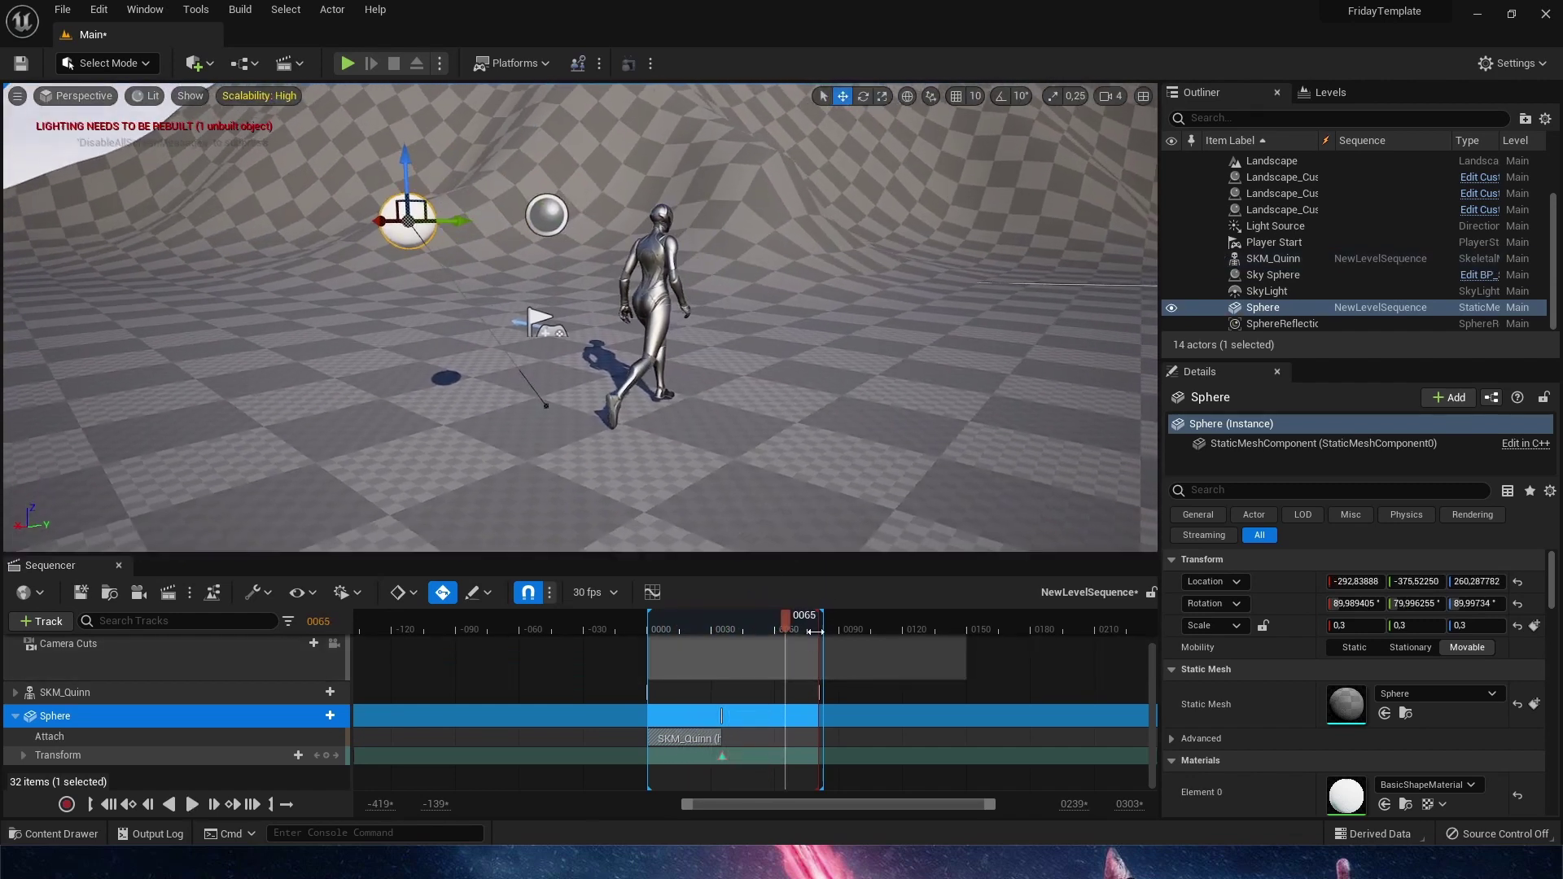
{"action": "left_click", "coordinate": [416, 230]}
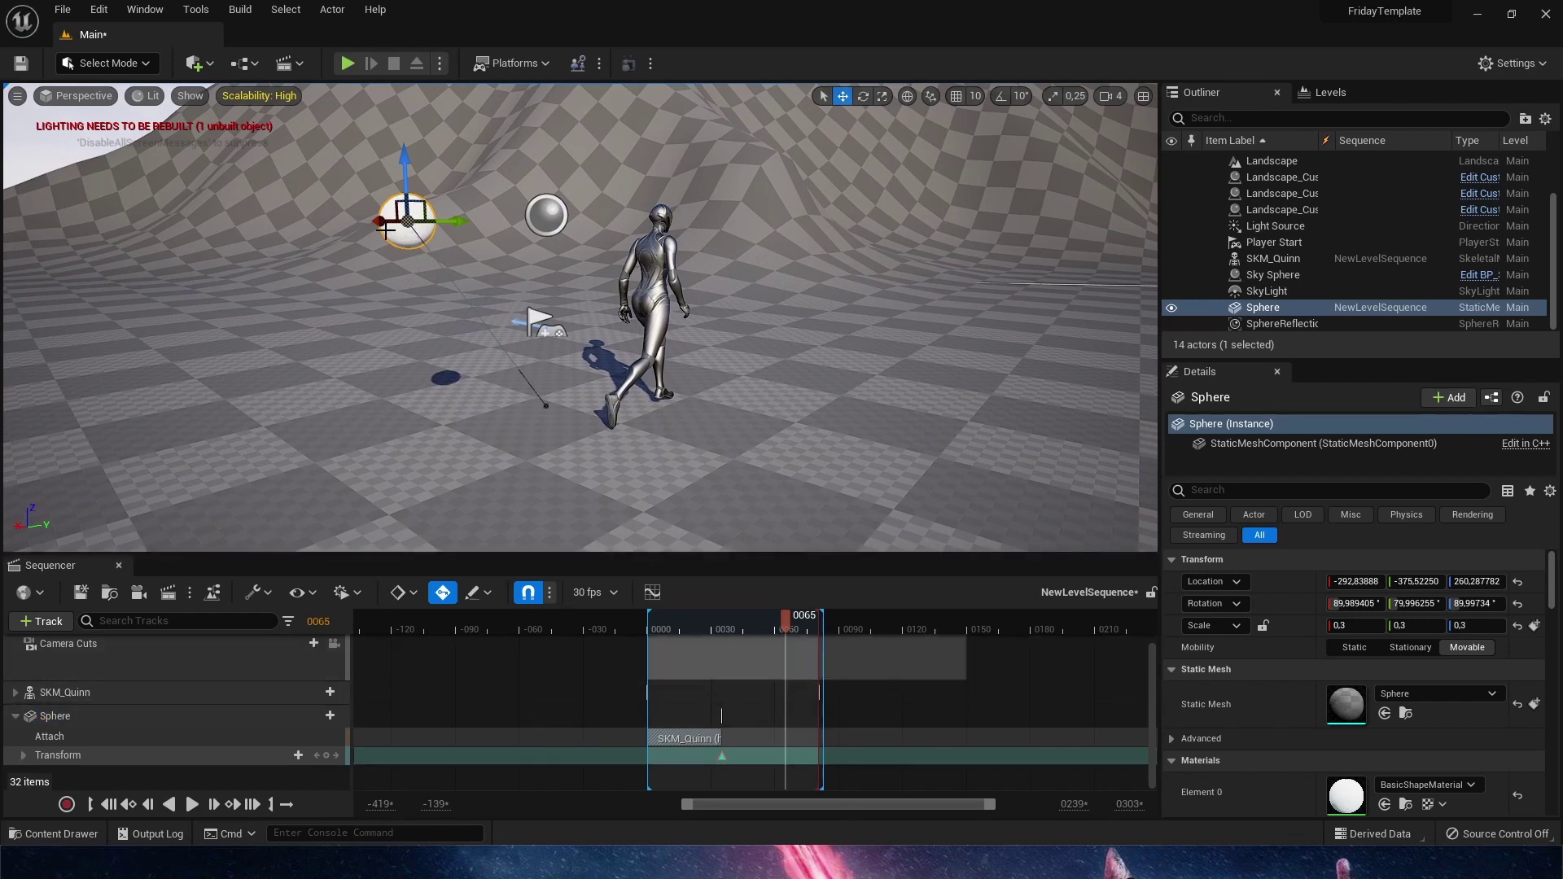
{"action": "left_click_drag", "start_coordinate": [385, 230], "coordinate": [577, 222]}
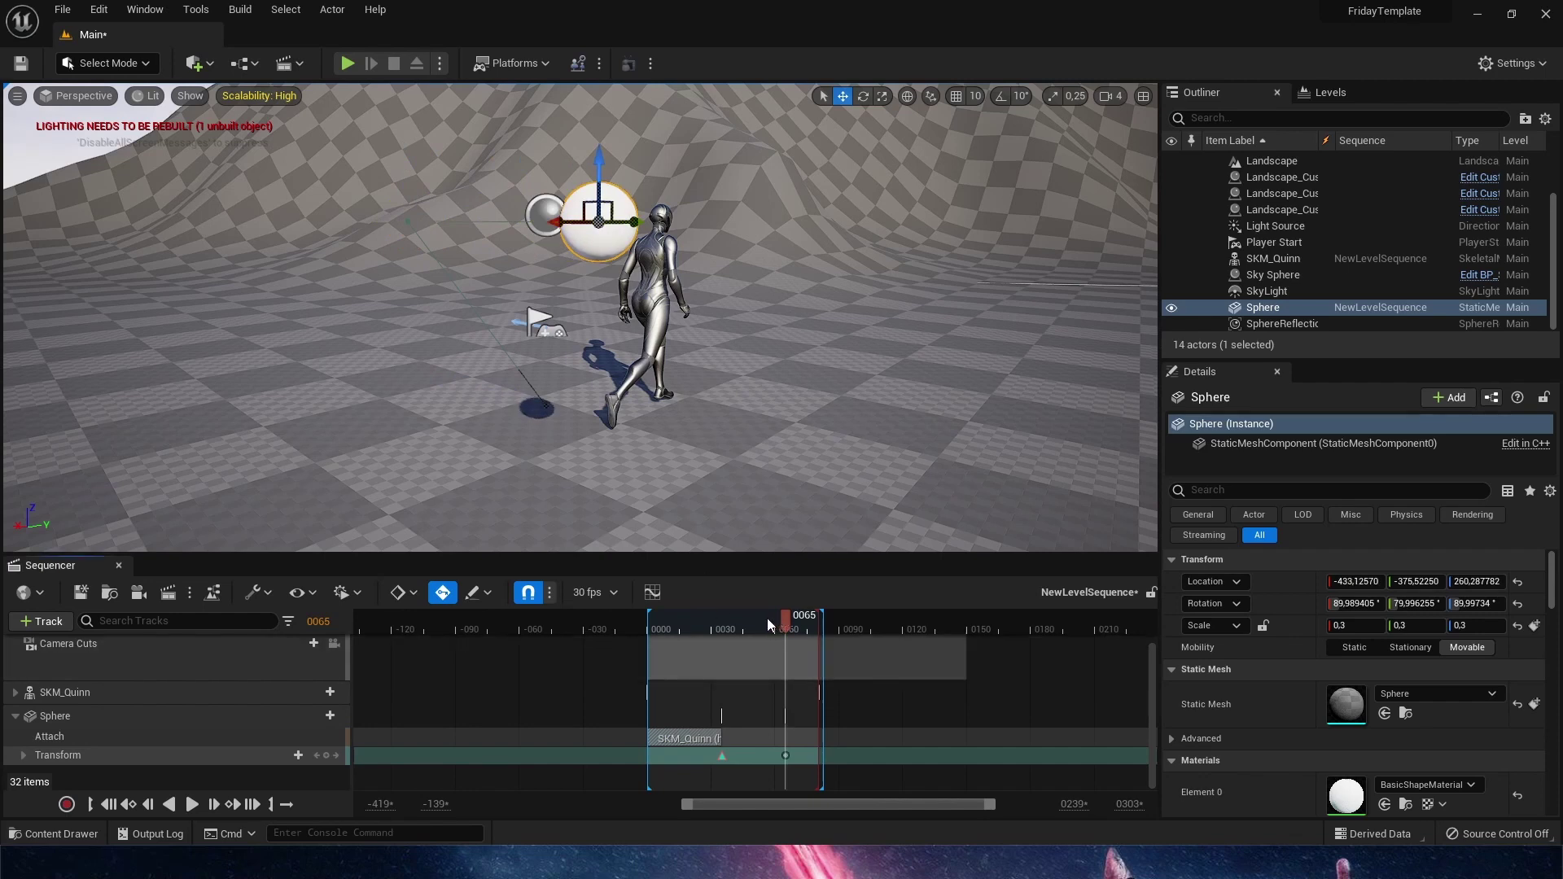
Step: Replay the sequence from near the start to examine the sphere's movement after it detaches
{"action": "left_click_drag", "start_coordinate": [768, 618], "coordinate": [676, 619]}
{"action": "key", "text": "g"}
{"action": "key", "text": "space"}
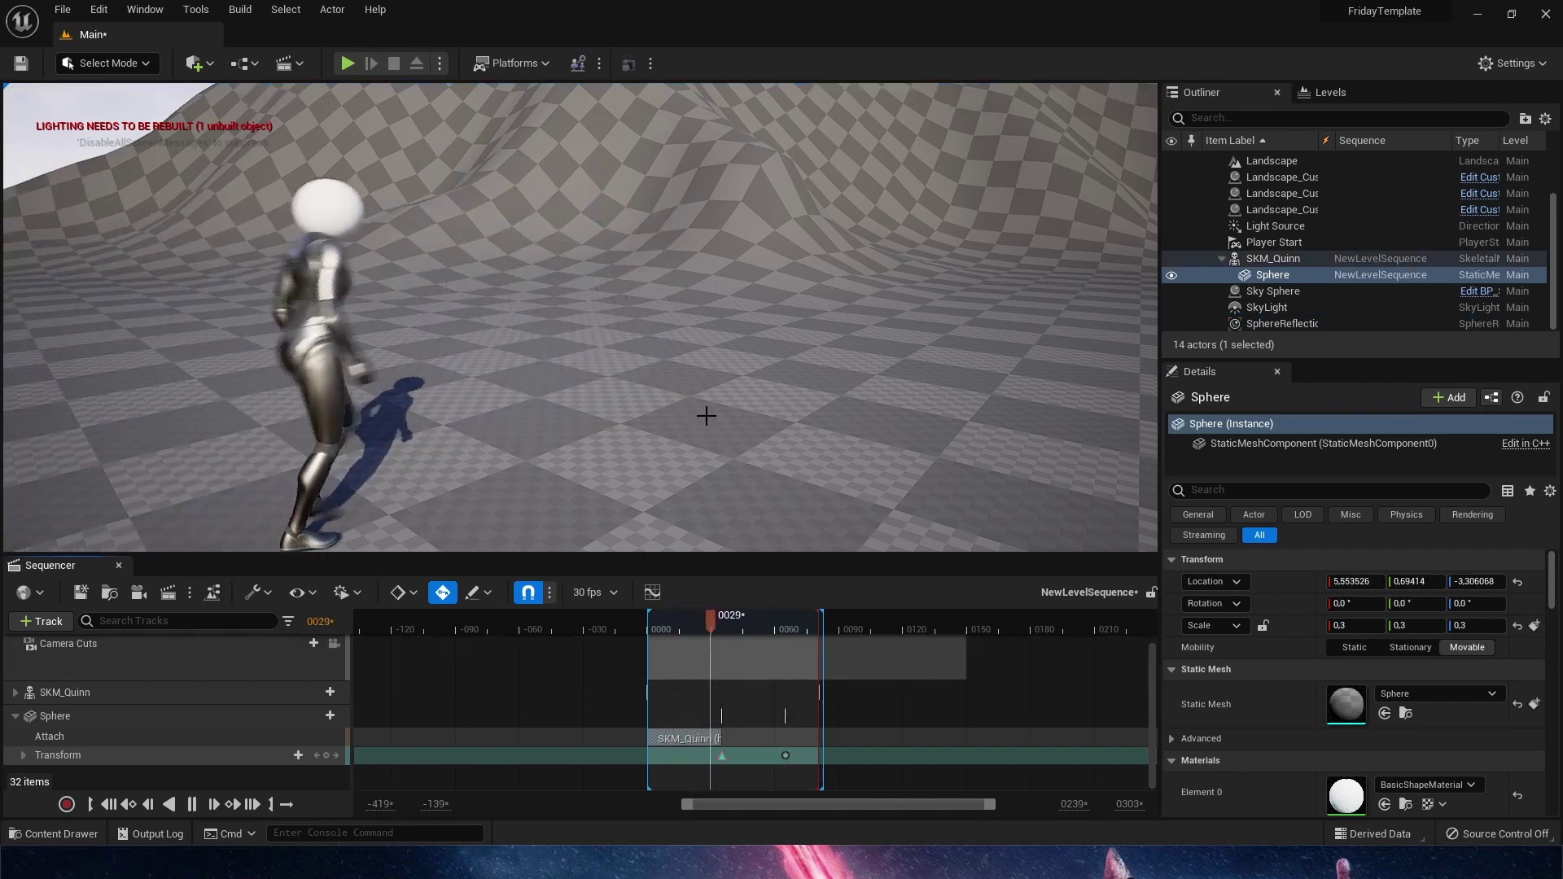
Step: At frame 65, lower the sphere toward the ground to a Z location of about 144
{"action": "key", "text": "space"}
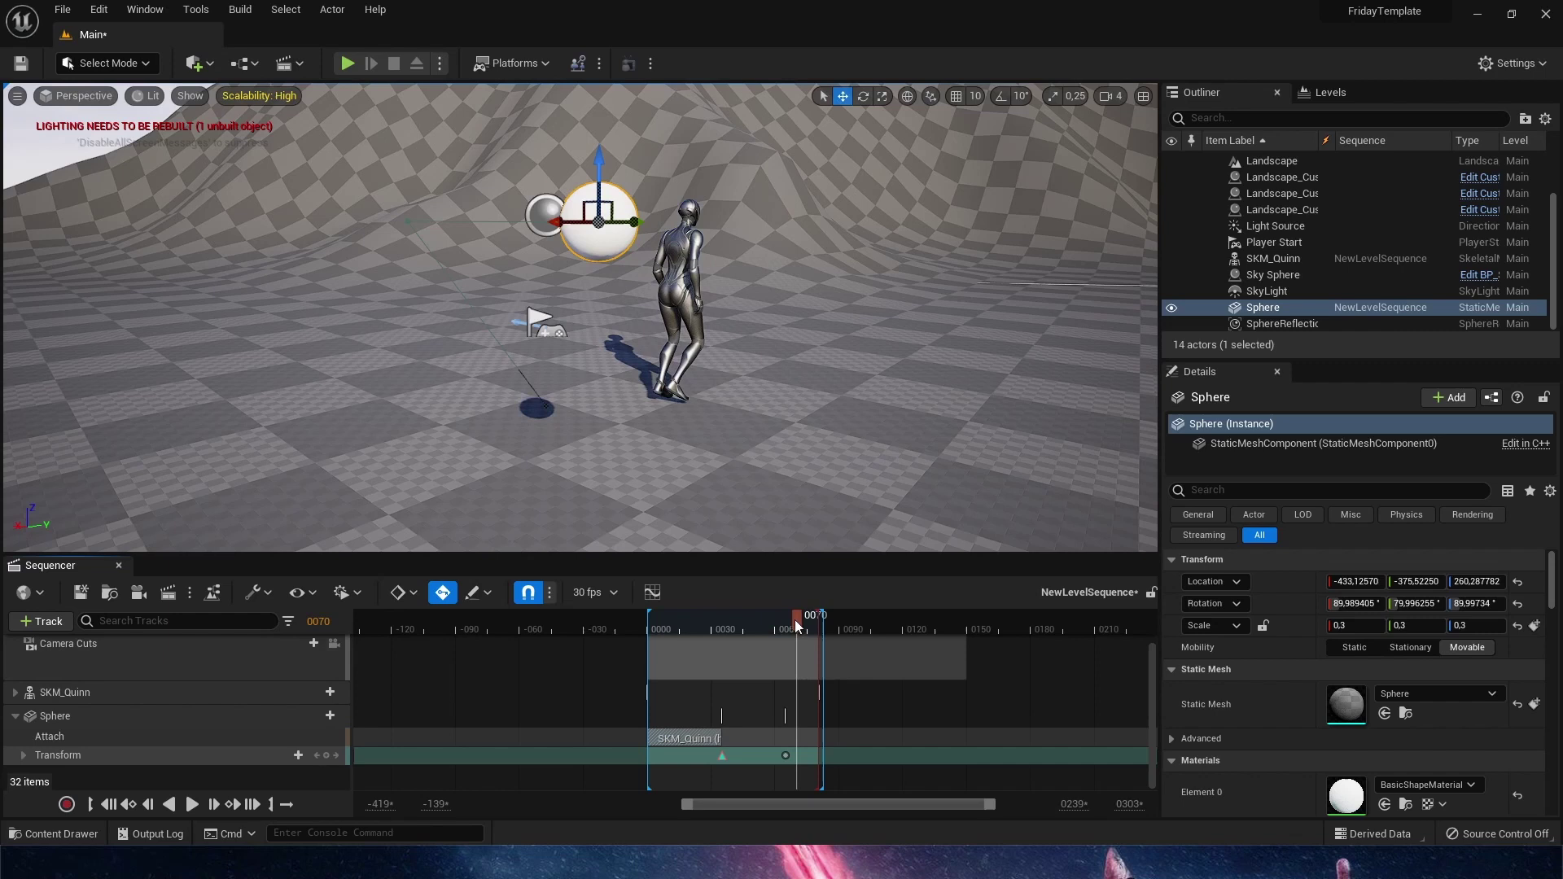
{"action": "left_click_drag", "start_coordinate": [797, 625], "coordinate": [786, 626]}
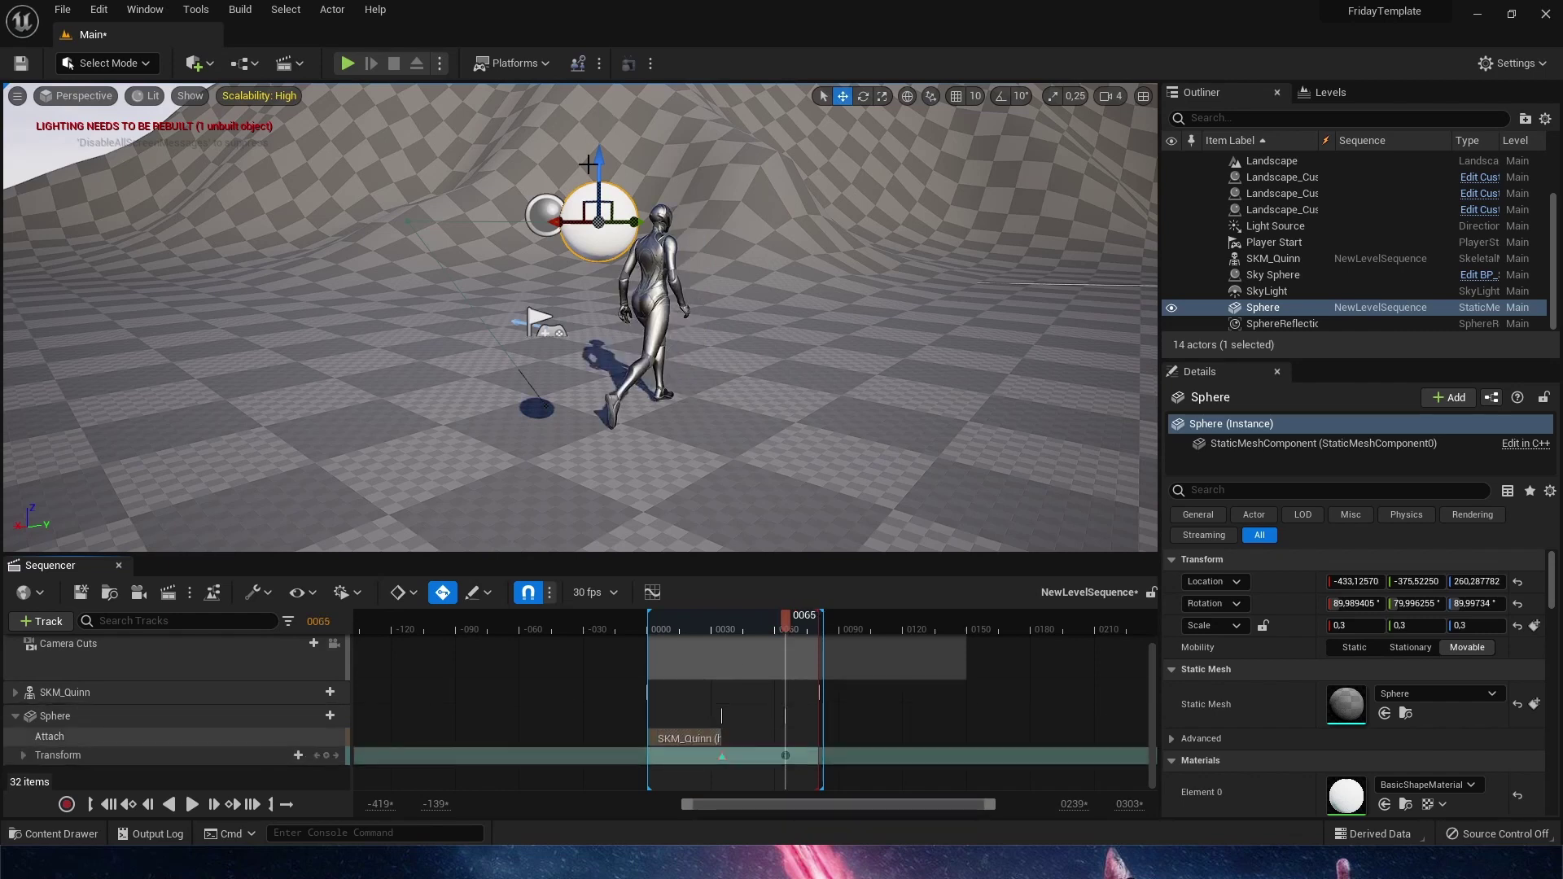
{"action": "left_click_drag", "start_coordinate": [598, 177], "coordinate": [584, 453]}
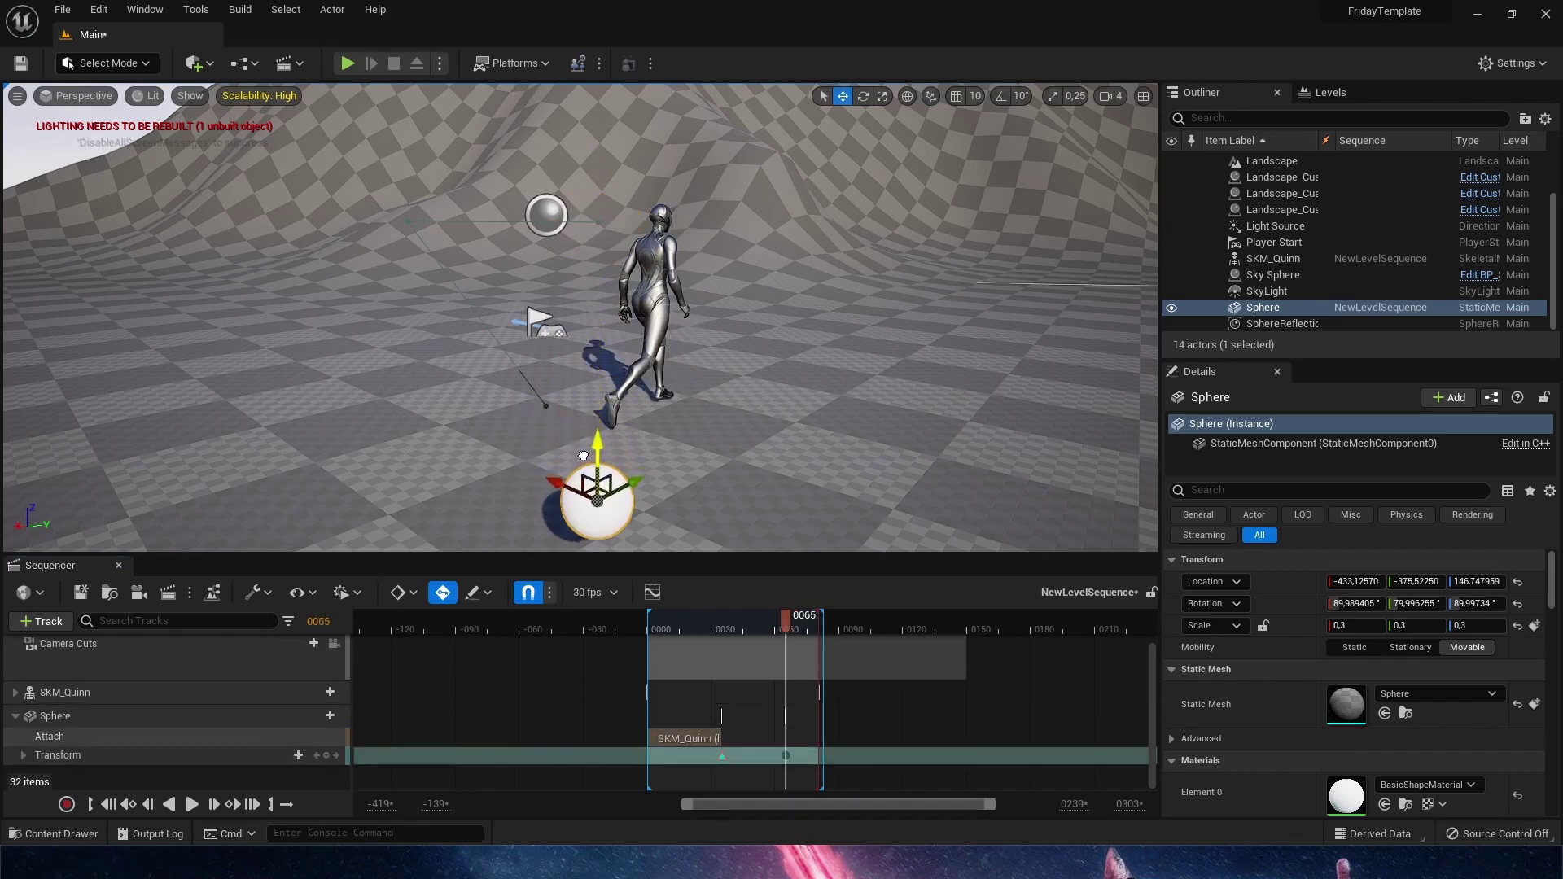
Step: Replay the sequence to examine the sphere falling off the head toward the ground
{"action": "key", "text": "space"}
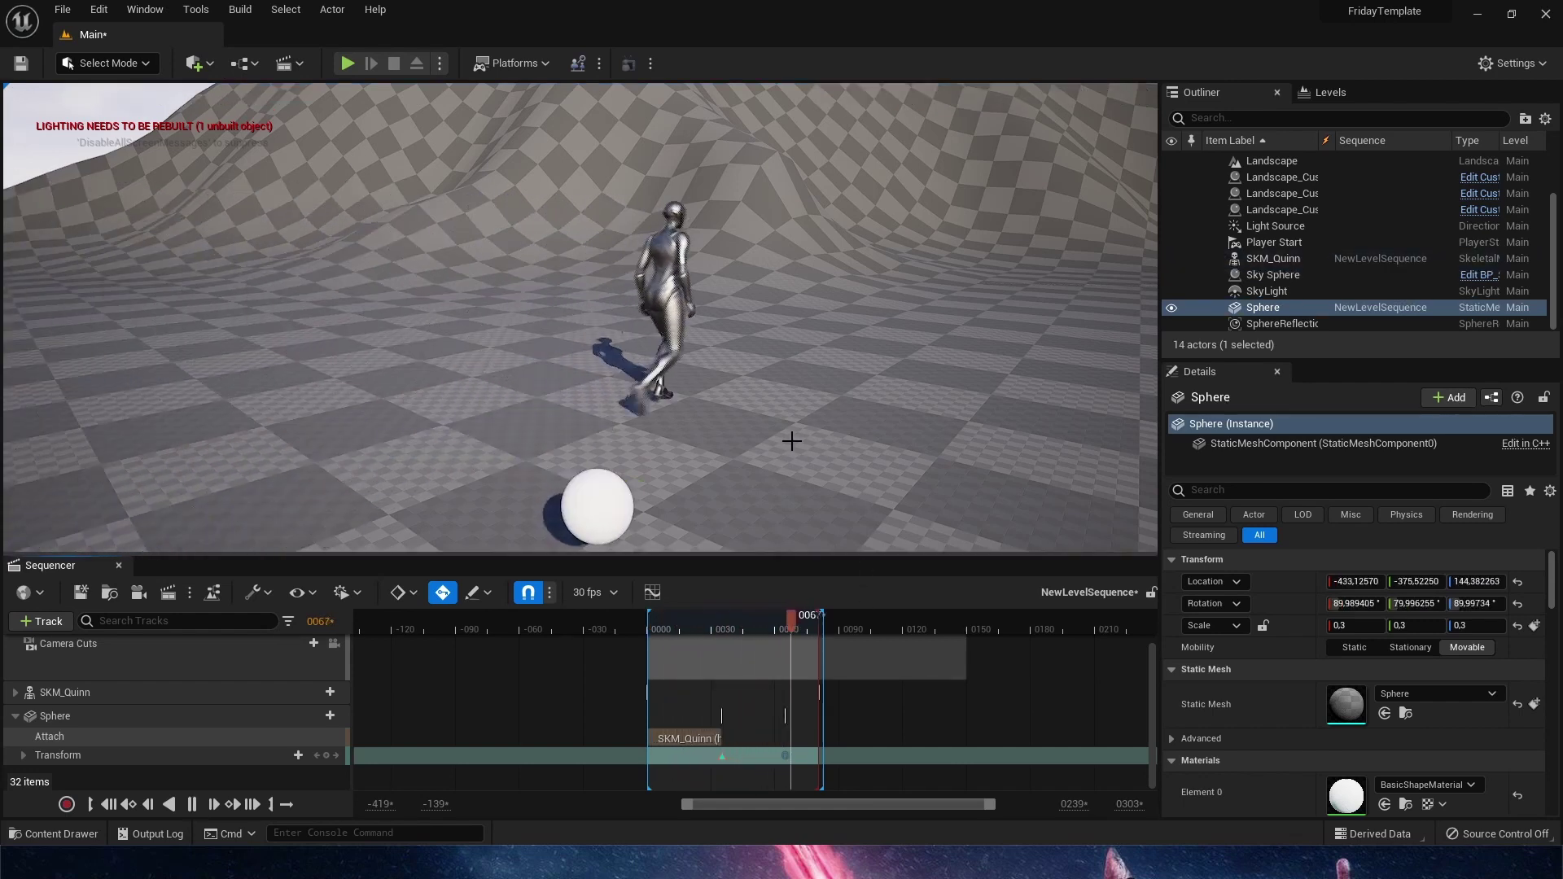
{"action": "key", "text": "space"}
{"action": "key", "text": "space"}
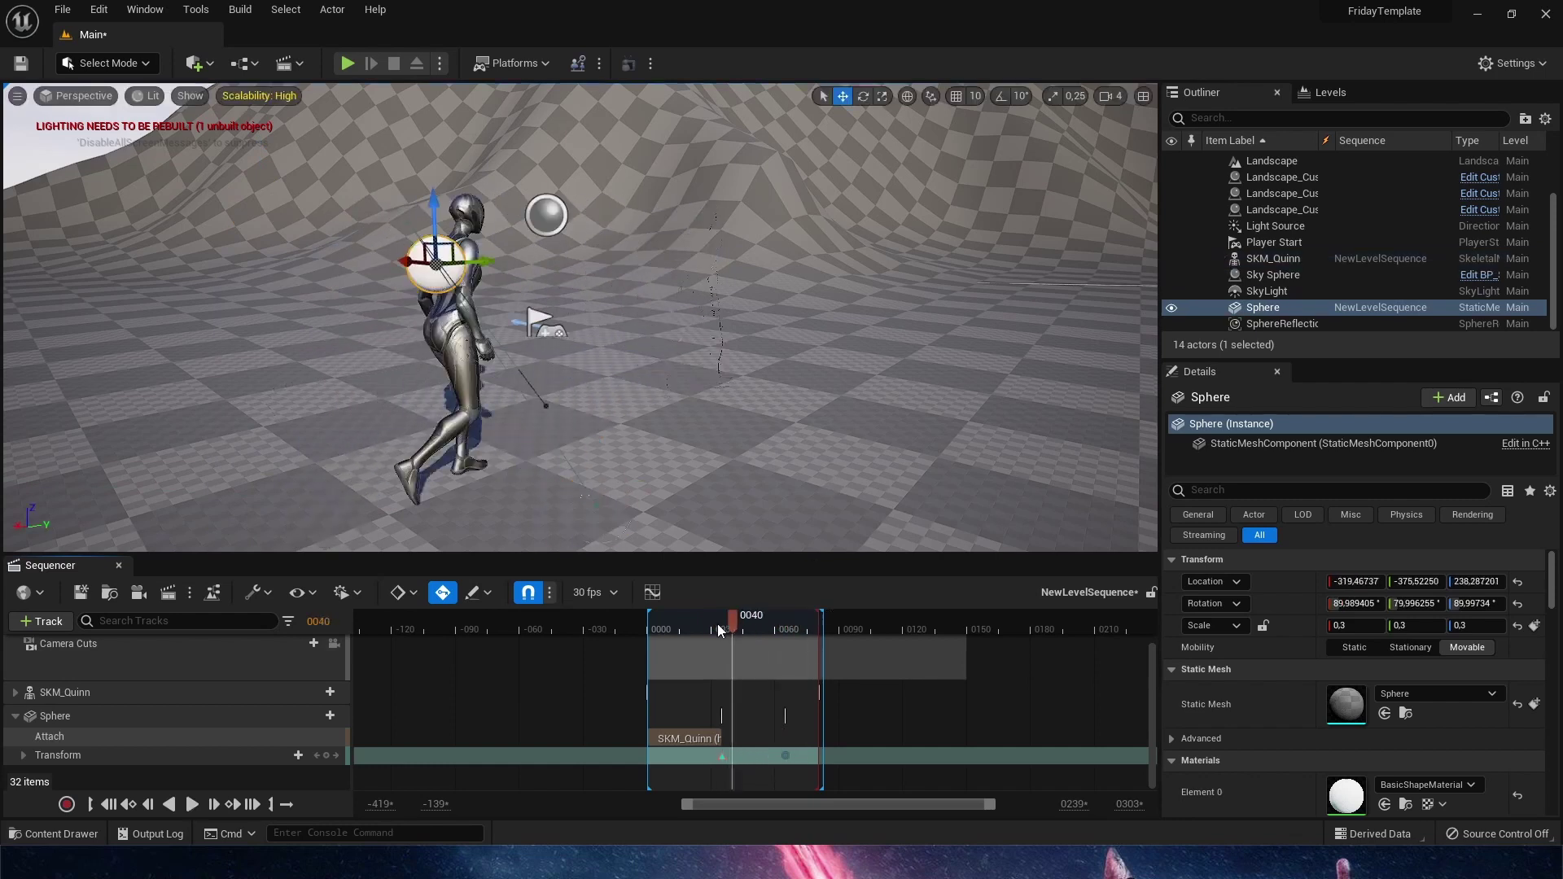
{"action": "key", "text": "space"}
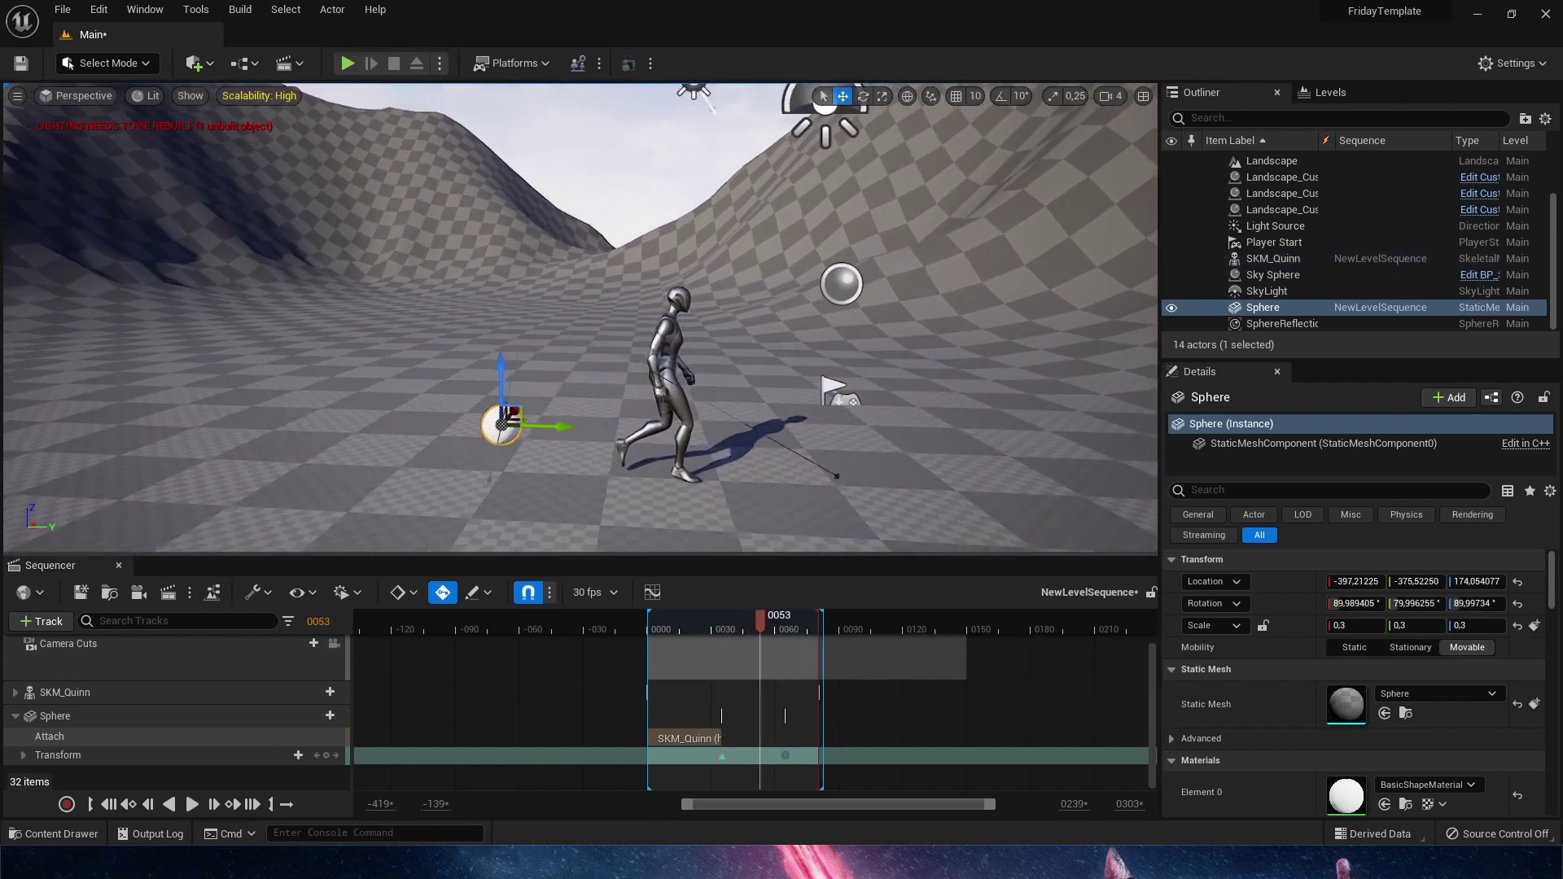
Step: Collapse the Sphere track, enlarge the Sequencer area, and place a Cine Camera Actor on the ground between the sphere and the character
{"action": "left_click", "coordinate": [15, 715]}
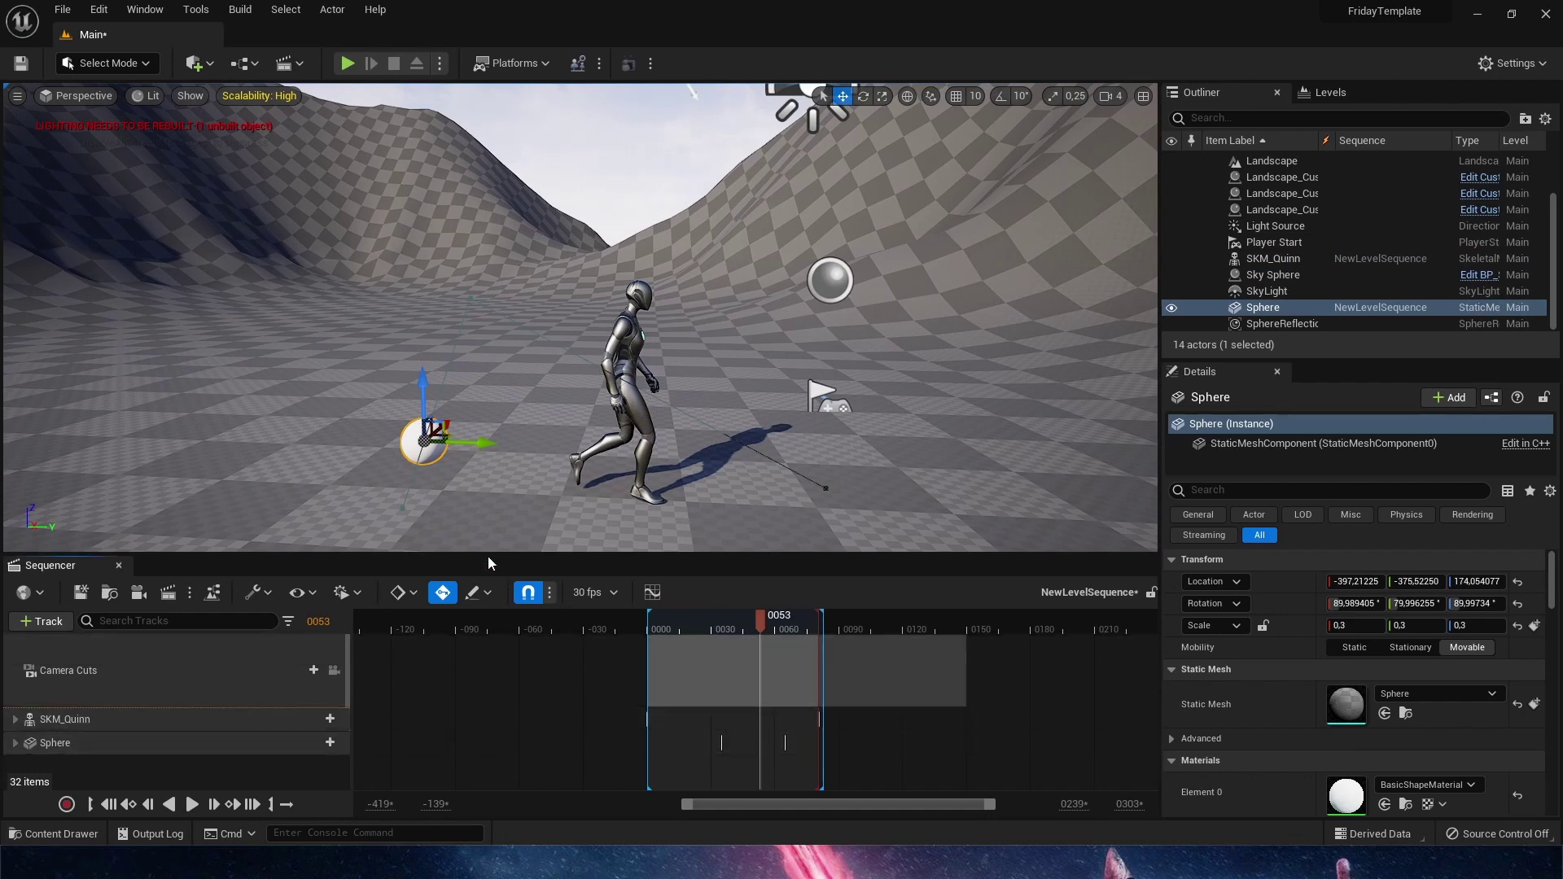
{"action": "left_click_drag", "start_coordinate": [489, 555], "coordinate": [489, 478]}
{"action": "left_click", "coordinate": [208, 70]}
{"action": "mouse_move", "coordinate": [312, 232]}
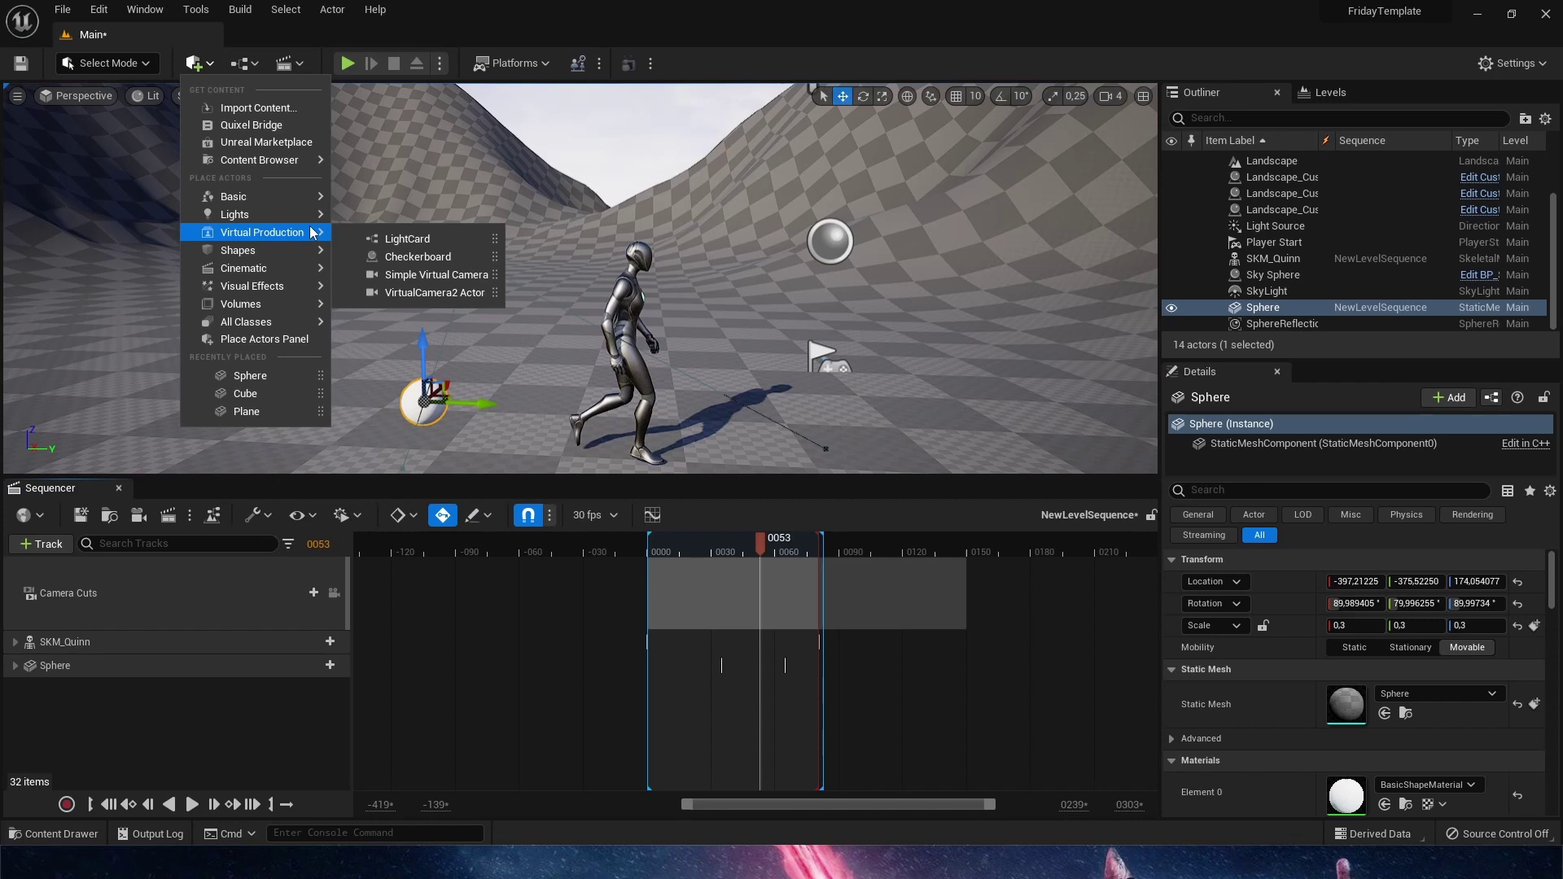
{"action": "mouse_move", "coordinate": [276, 267]}
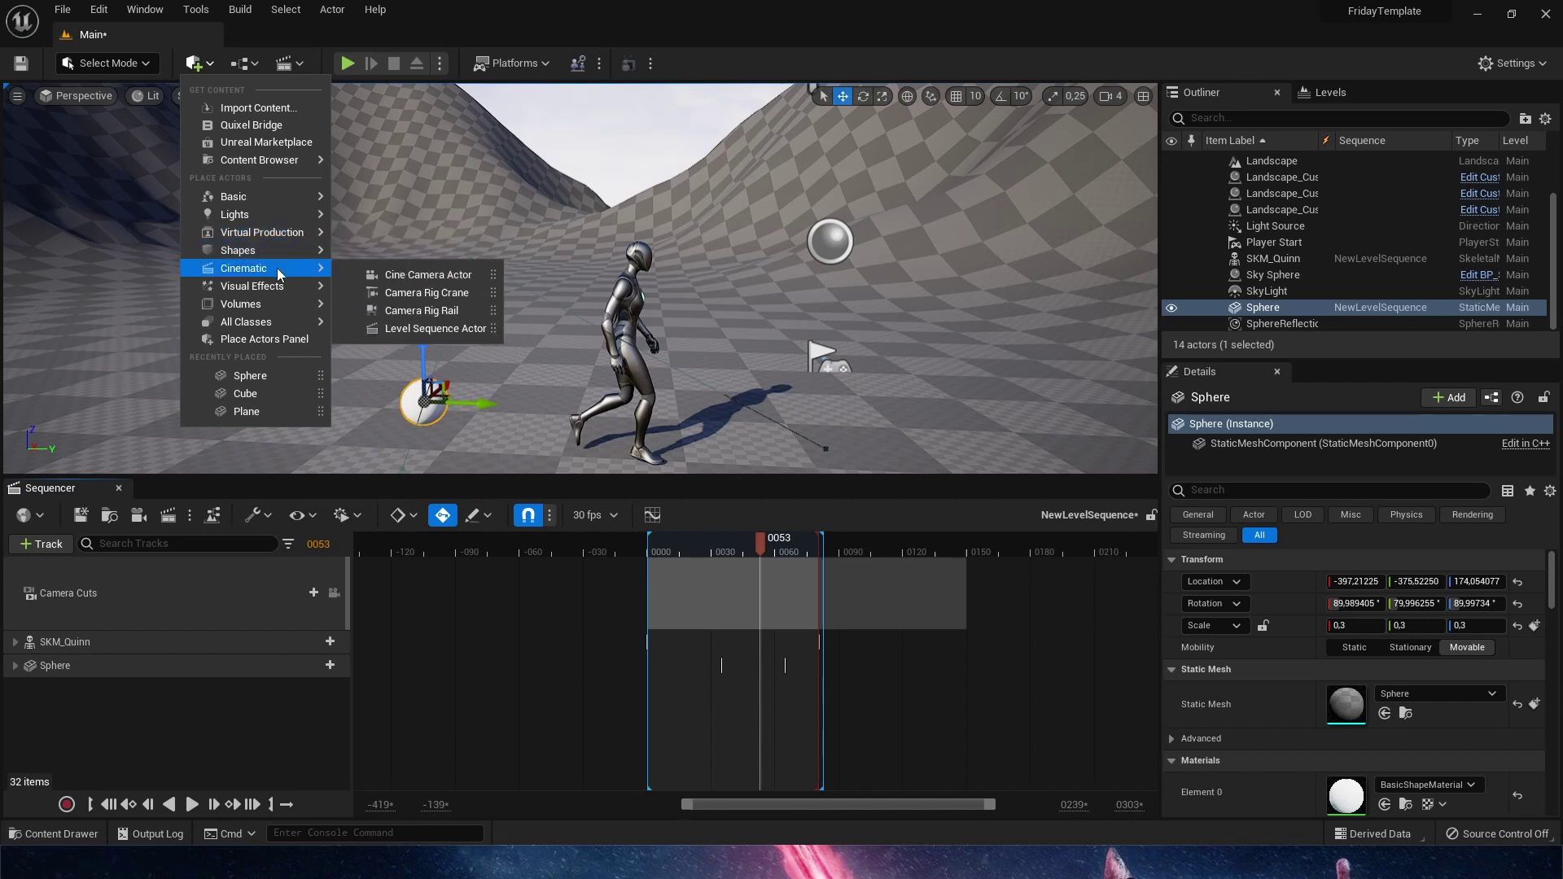
{"action": "left_click_drag", "start_coordinate": [408, 274], "coordinate": [527, 427]}
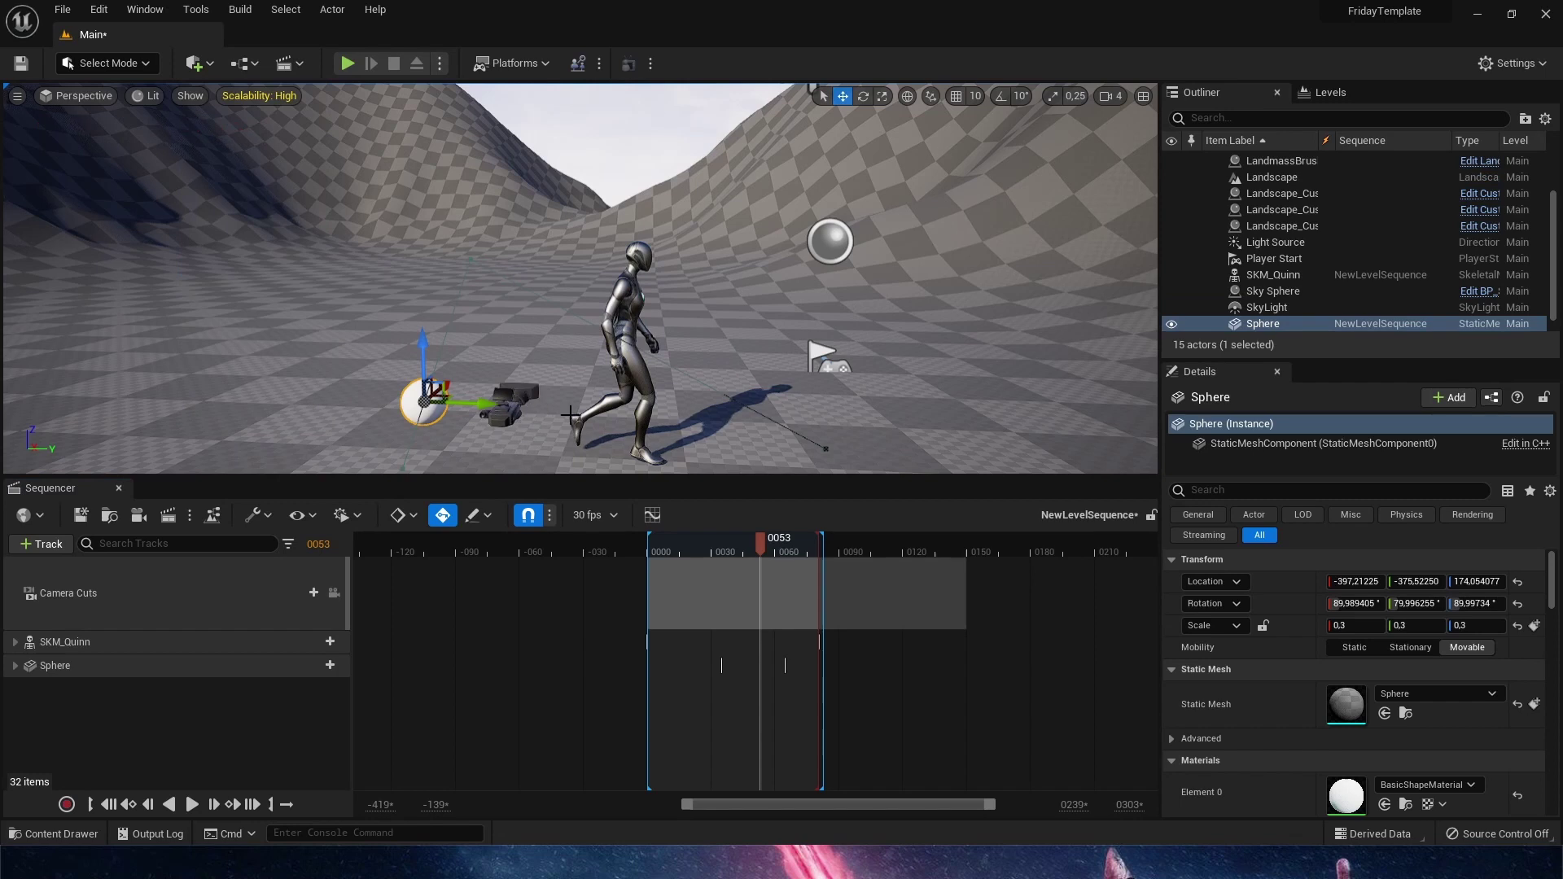
Step: Add CineCameraActor1 to the level sequence as an actor track
{"action": "left_click", "coordinate": [73, 545]}
{"action": "mouse_move", "coordinate": [204, 569]}
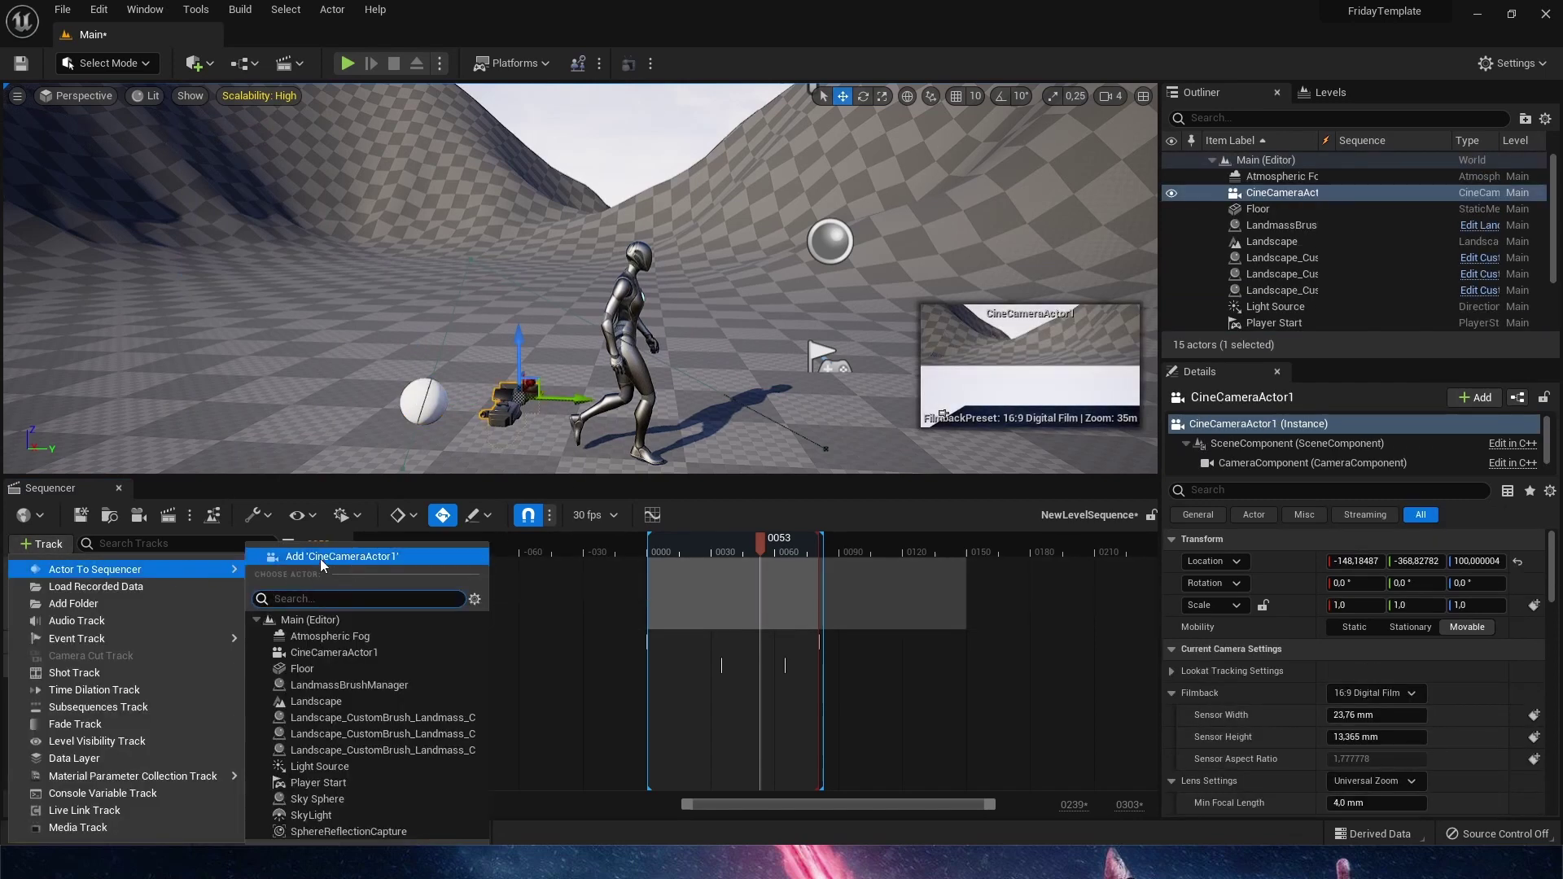
{"action": "left_click", "coordinate": [320, 559]}
Step: Attach CineCameraActor1 to the head bone of SKM_Quinn and set its location to 0 on all axes
{"action": "left_click", "coordinate": [313, 639]}
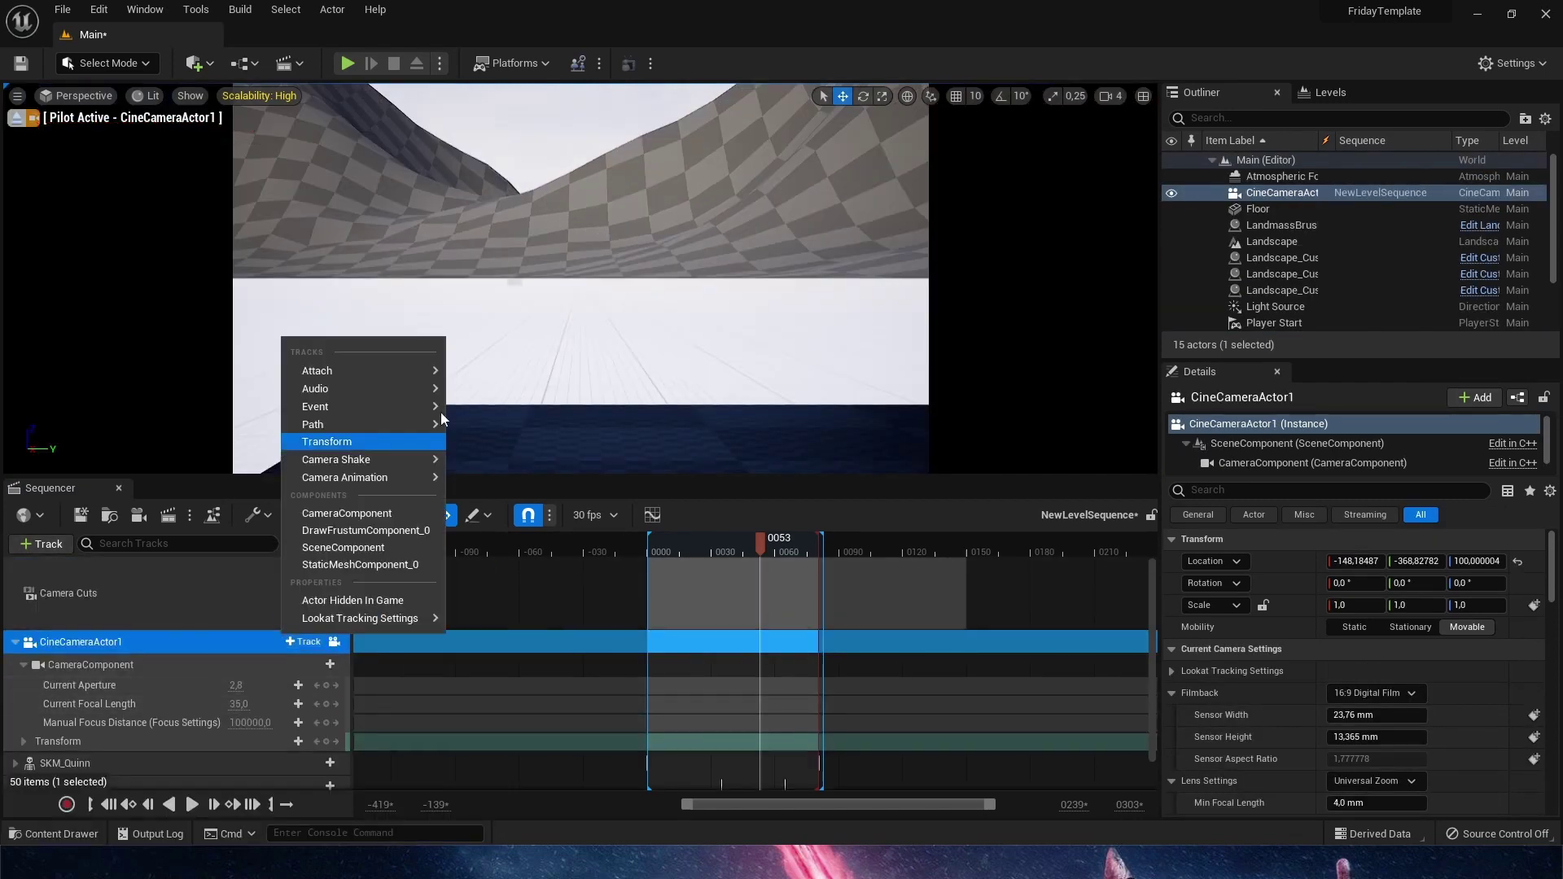
{"action": "mouse_move", "coordinate": [415, 370]}
{"action": "left_click", "coordinate": [525, 431]}
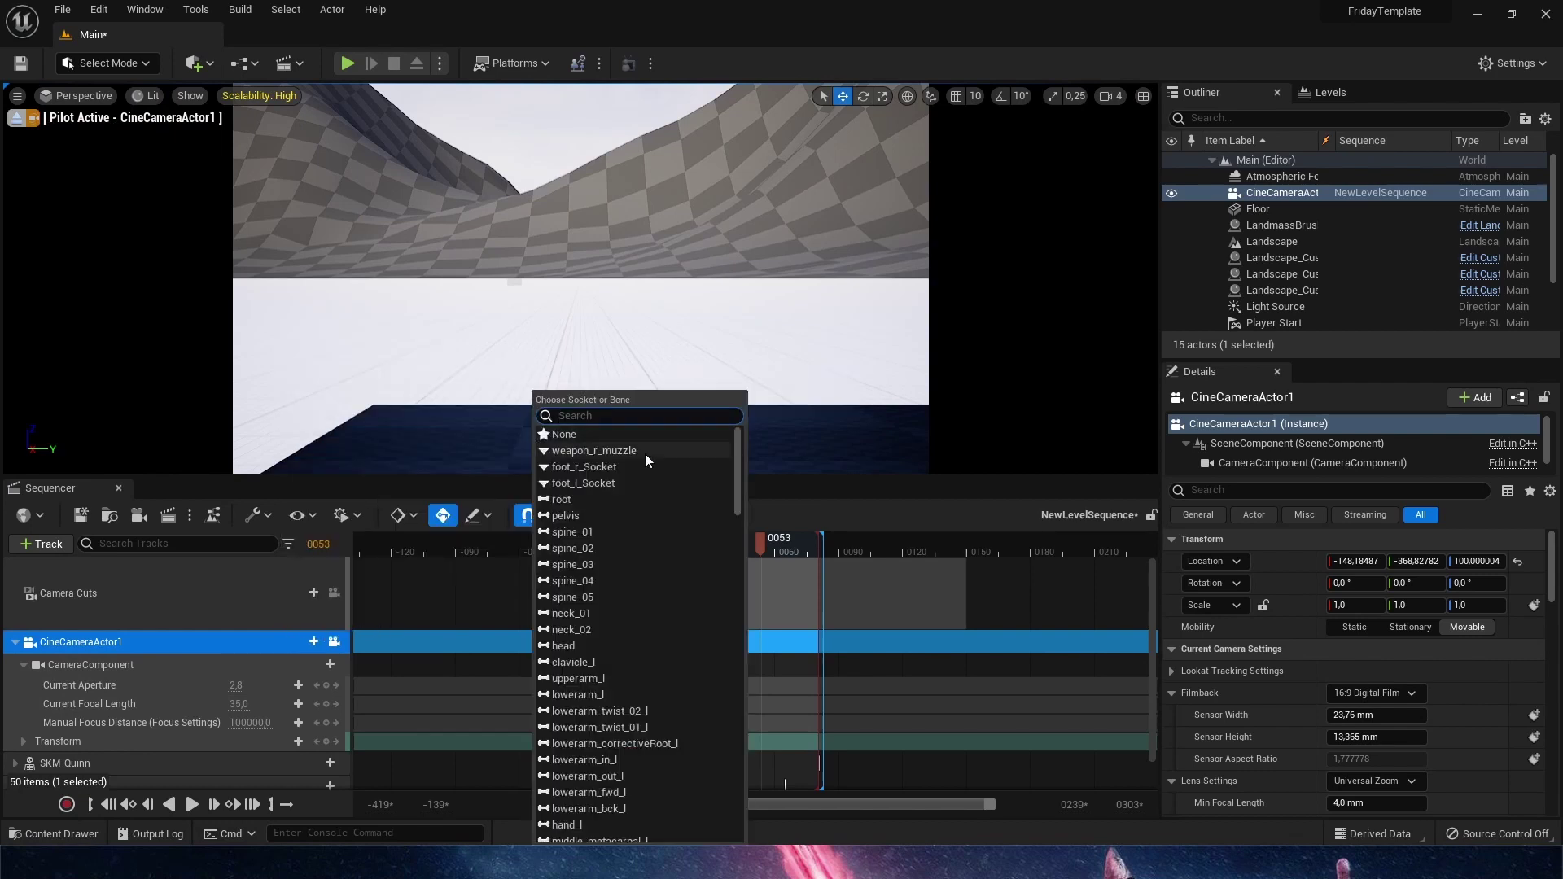
{"action": "left_click", "coordinate": [565, 646]}
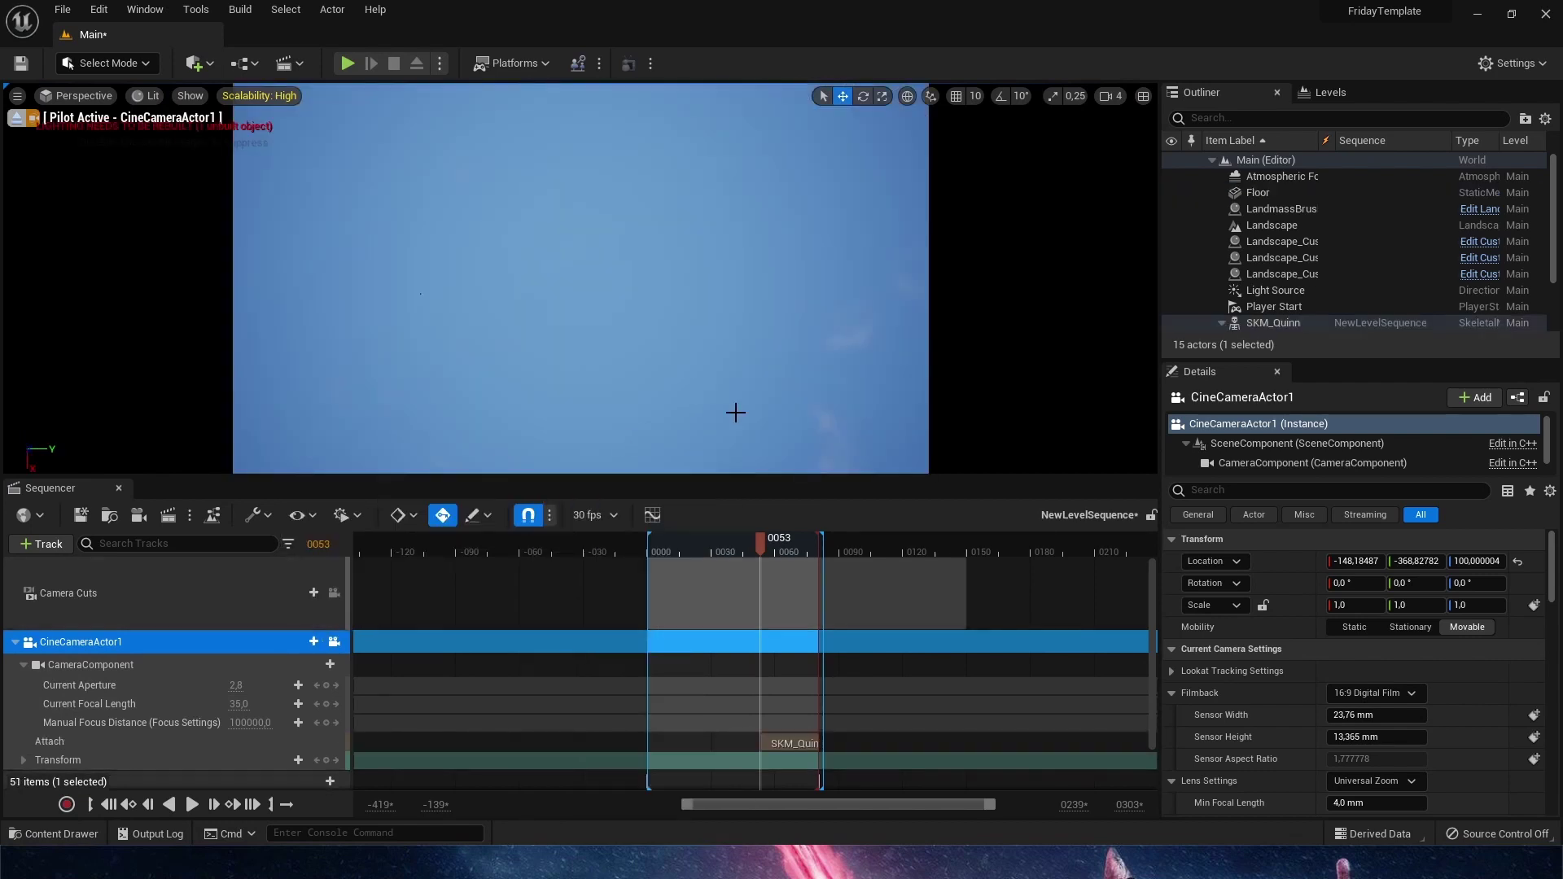
{"action": "left_click", "coordinate": [1358, 564]}
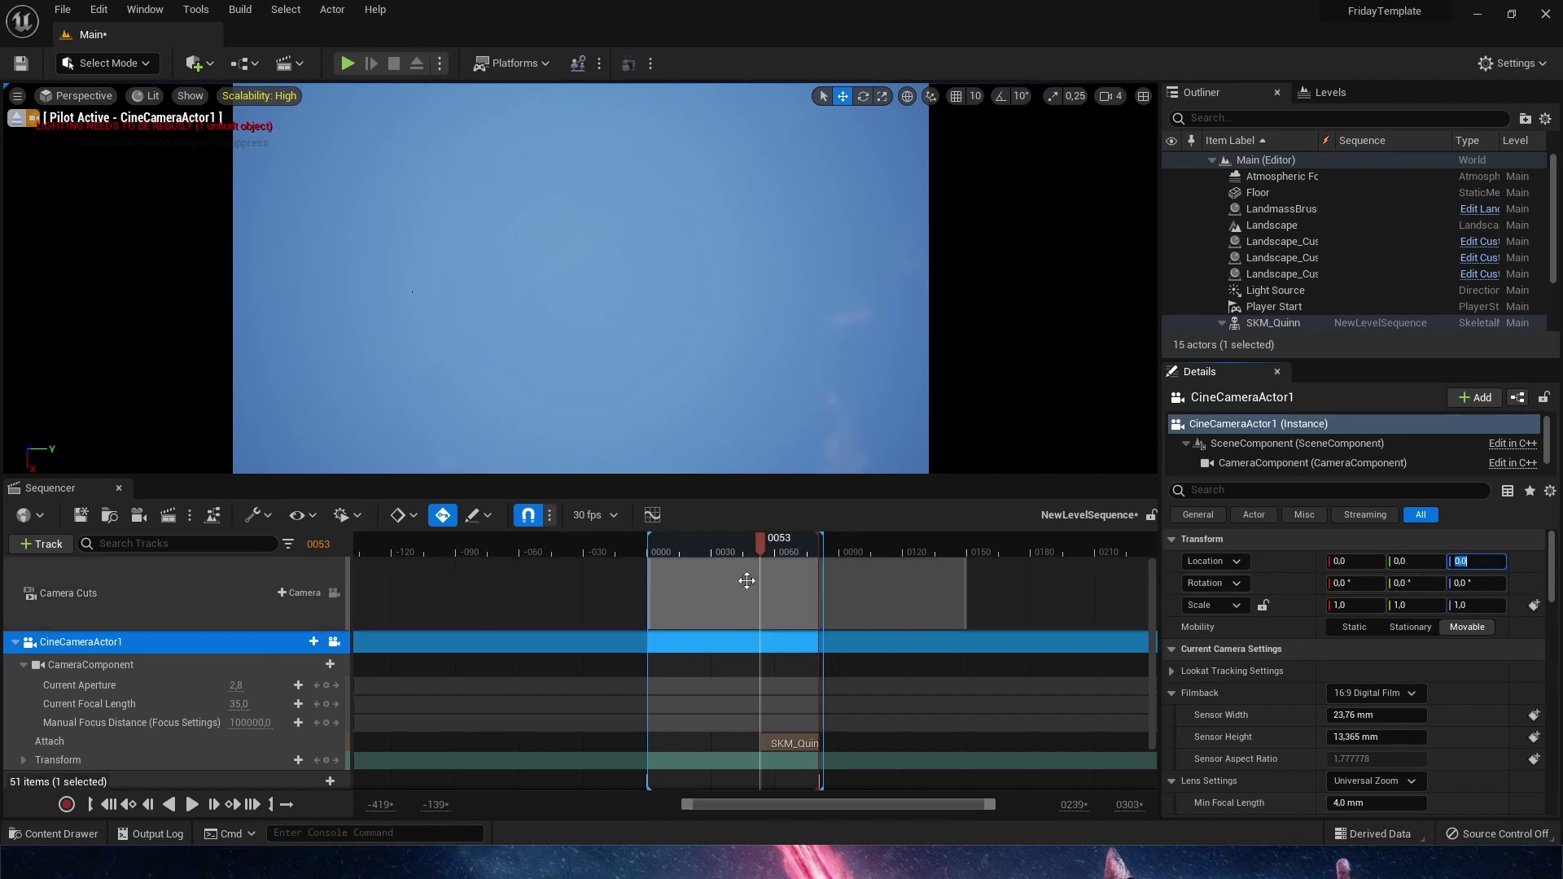
Step: Stop piloting the camera and rotate it to about 87° around Z at the character's head
{"action": "left_click", "coordinate": [16, 118]}
{"action": "right_click_drag", "start_coordinate": [859, 407], "coordinate": [676, 124]}
{"action": "key", "text": "e"}
{"action": "left_click_drag", "start_coordinate": [659, 273], "coordinate": [681, 213]}
{"action": "right_click_drag", "start_coordinate": [692, 236], "coordinate": [888, 171]}
Step: Set CineCameraActor1's rotation to 0 on all axes
{"action": "left_click", "coordinate": [1358, 583]}
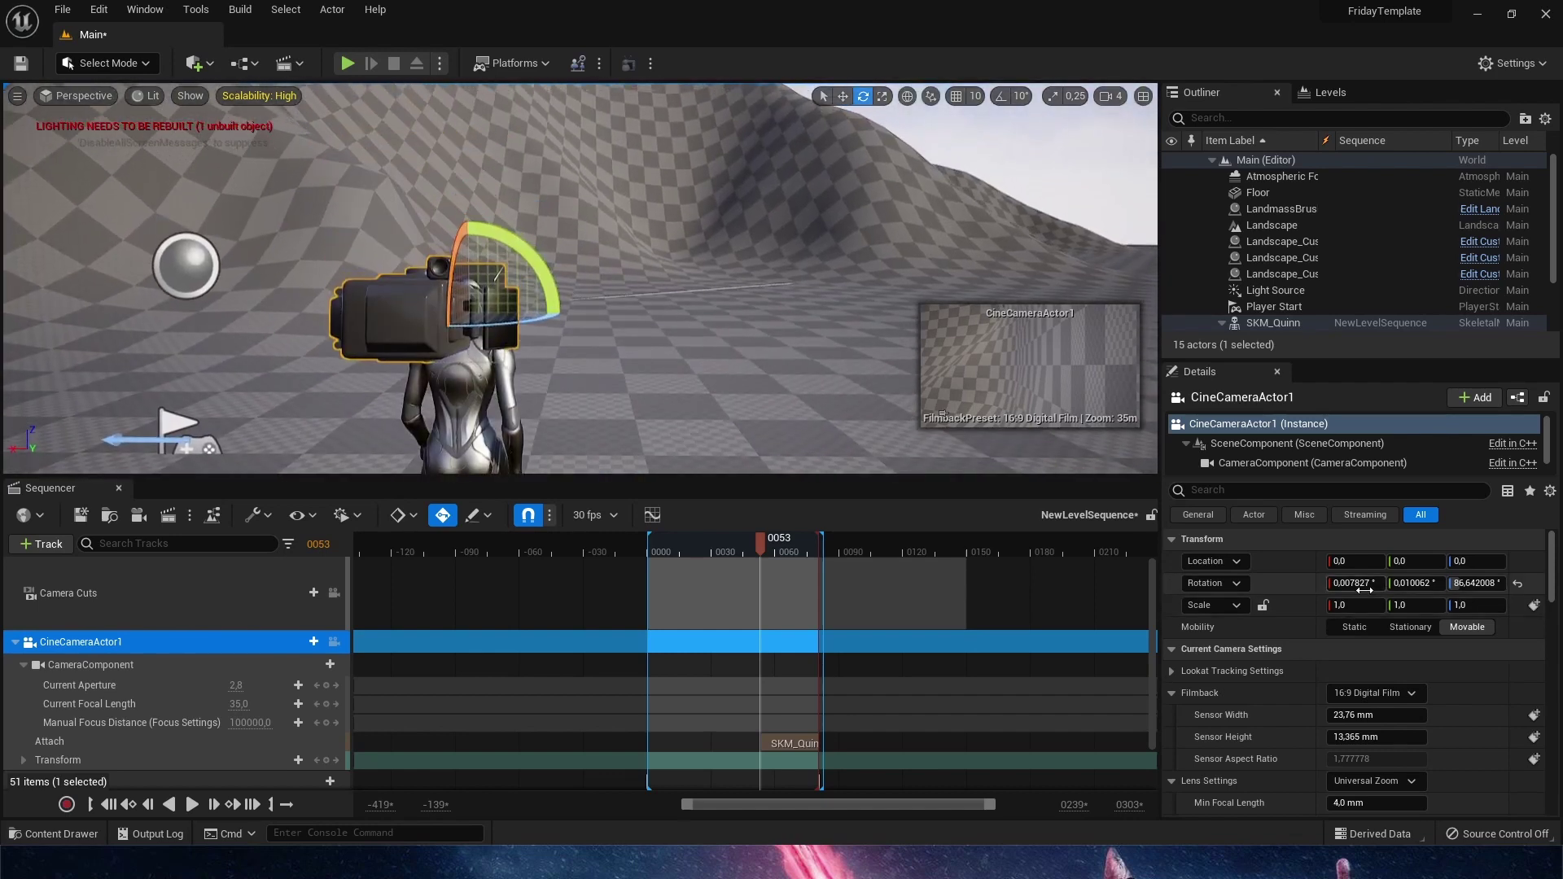
{"action": "type", "text": "0"}
{"action": "key", "text": "Return"}
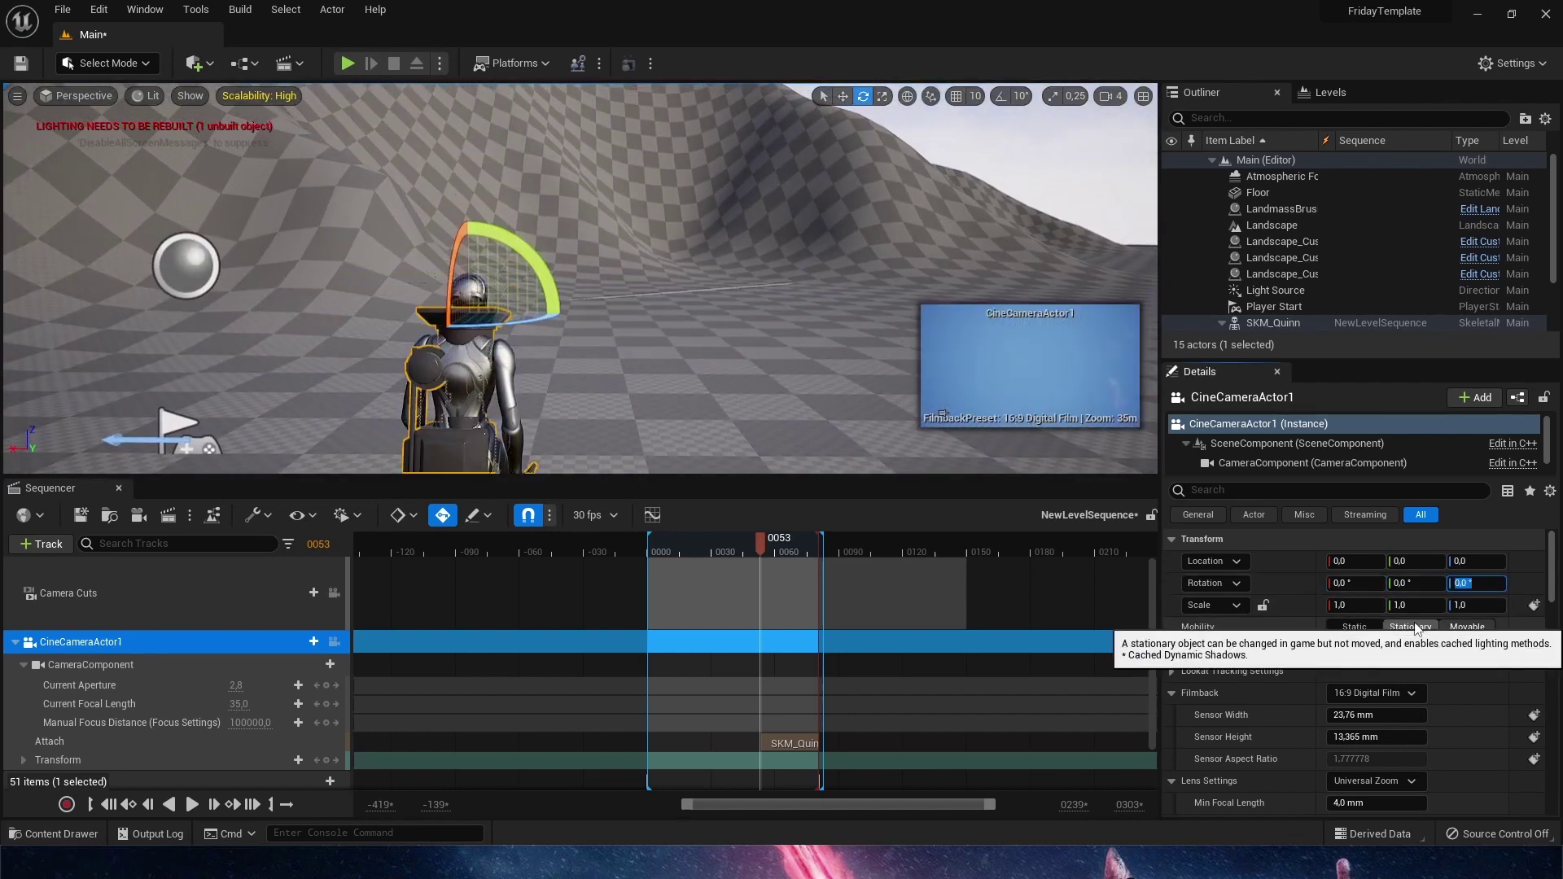
Step: Rotate the attached camera freehand to about -95°, 9° and 79° so it points ahead of the character
{"action": "right_click_drag", "start_coordinate": [673, 367], "coordinate": [501, 213]}
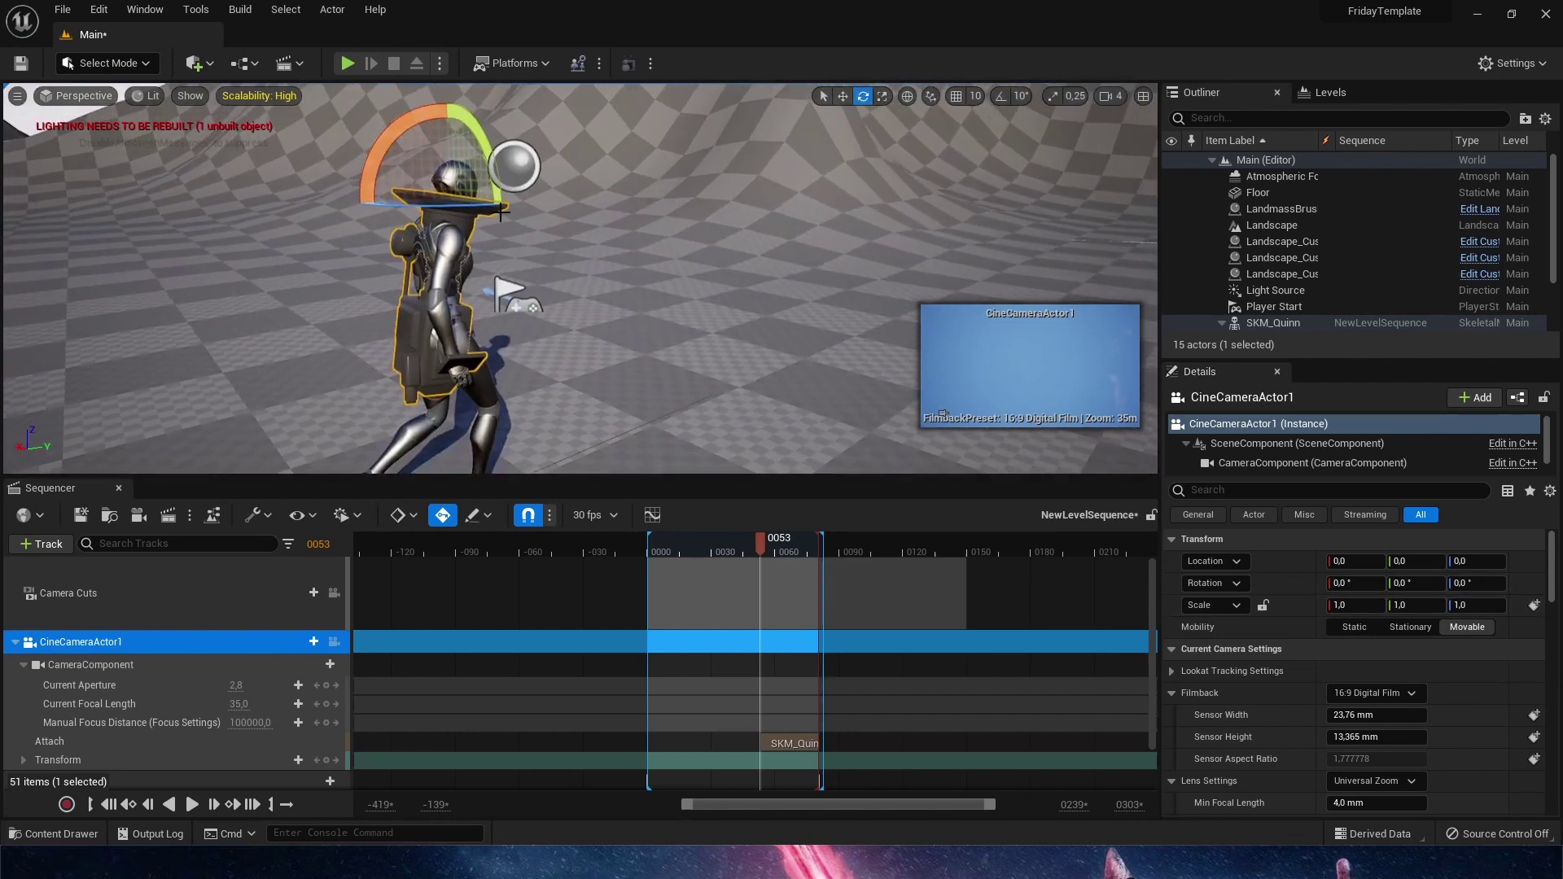
{"action": "left_click_drag", "start_coordinate": [386, 150], "coordinate": [309, 188]}
{"action": "right_click_drag", "start_coordinate": [487, 347], "coordinate": [452, 289]}
{"action": "left_click_drag", "start_coordinate": [585, 277], "coordinate": [575, 261]}
{"action": "left_click_drag", "start_coordinate": [436, 325], "coordinate": [521, 423]}
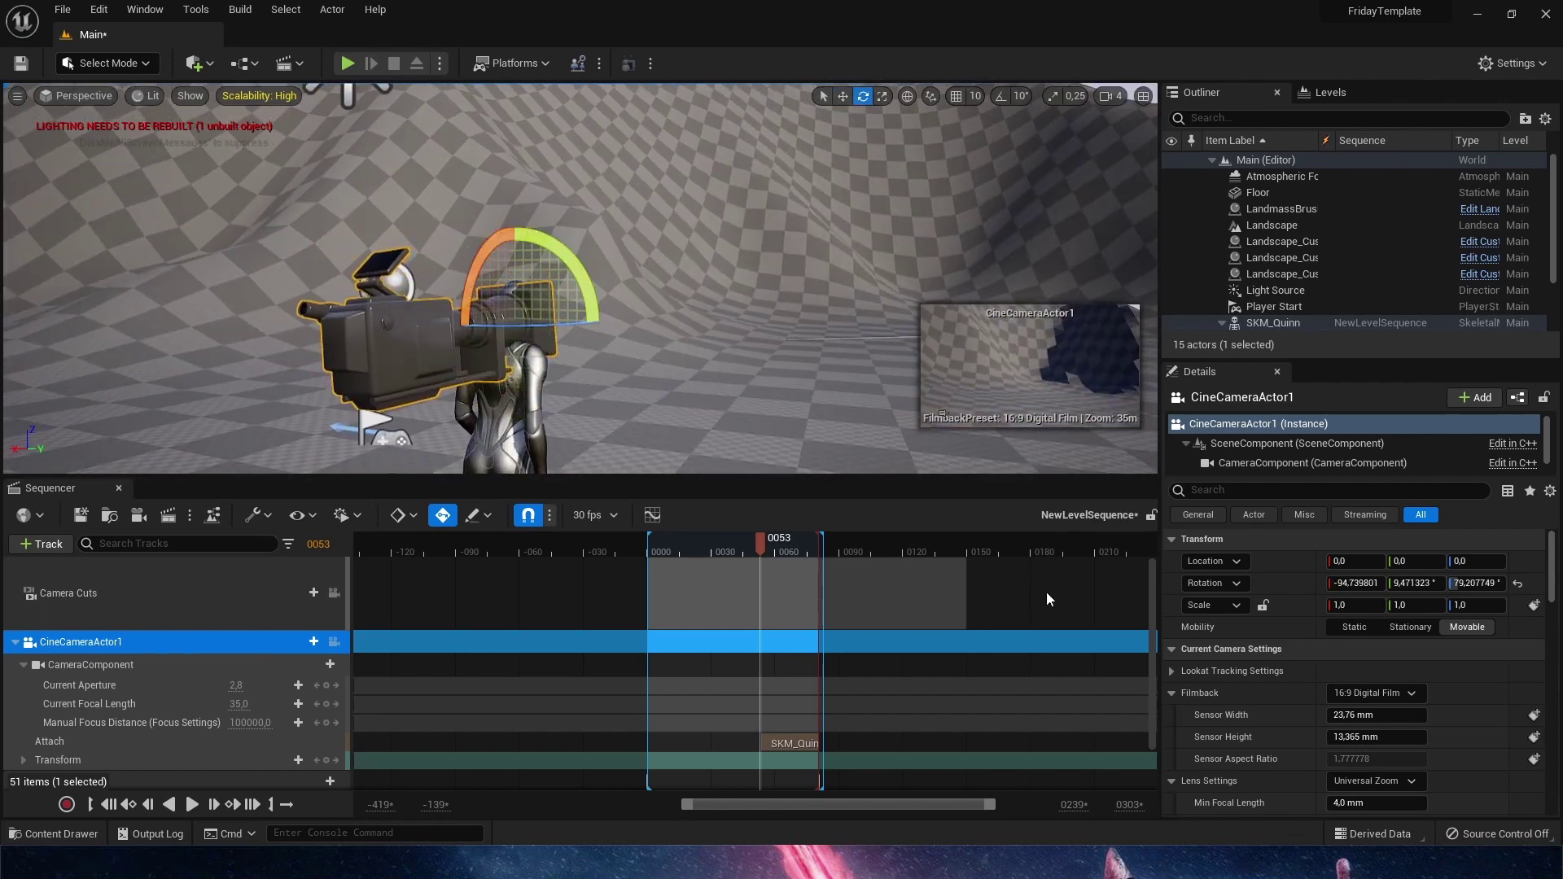
Step: Set the camera's X rotation to -90° and its Y rotation to 0°
{"action": "left_click", "coordinate": [1374, 586]}
{"action": "type", "text": "-90"}
{"action": "key", "text": "Tab"}
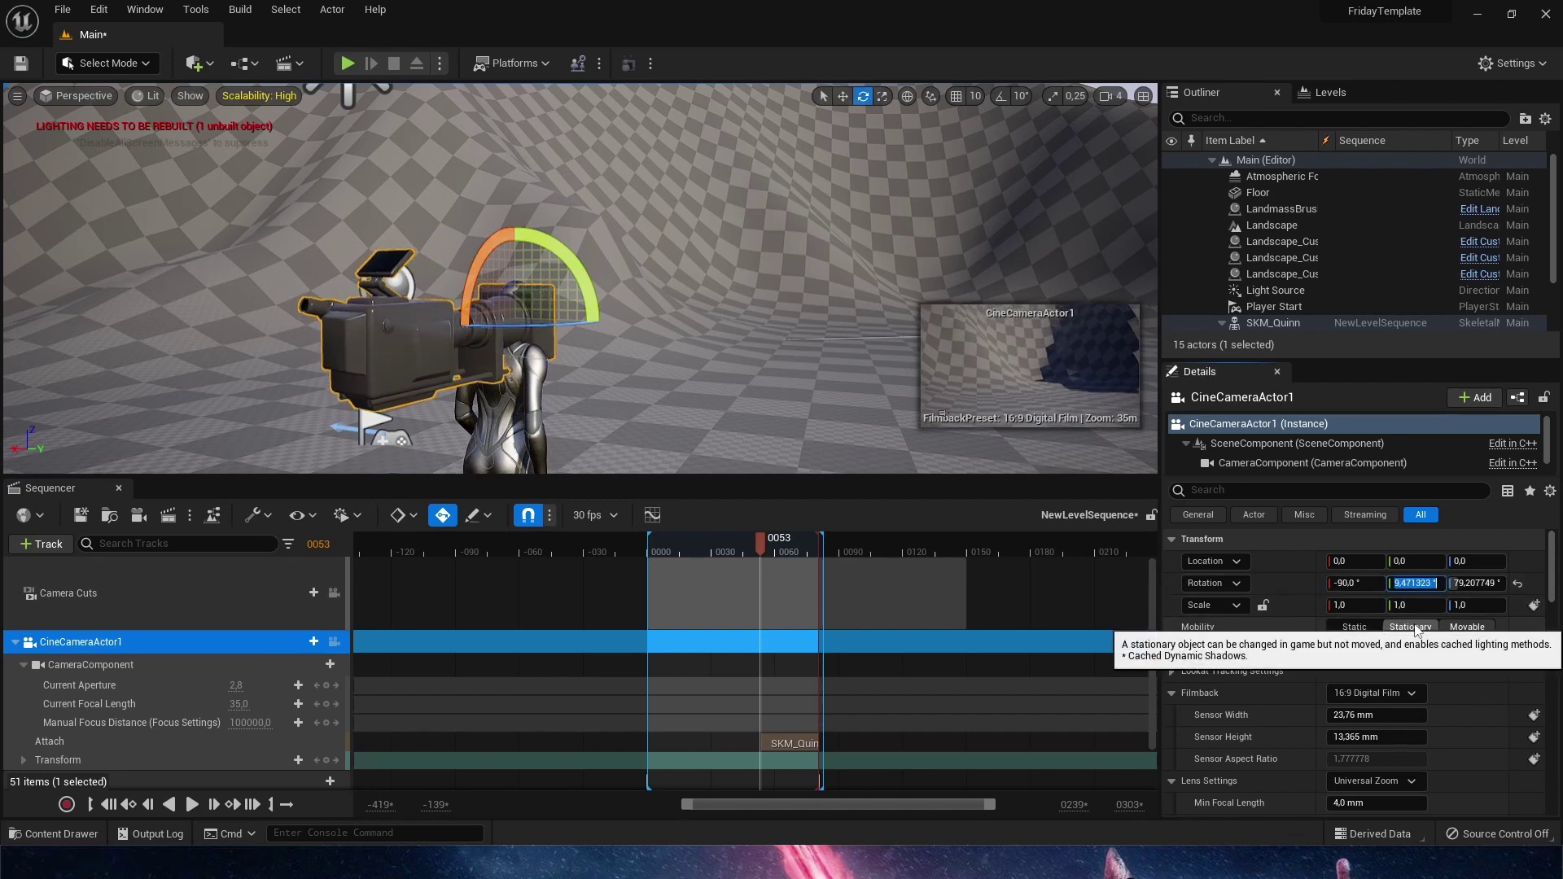
{"action": "type", "text": "0"}
{"action": "key", "text": "Return"}
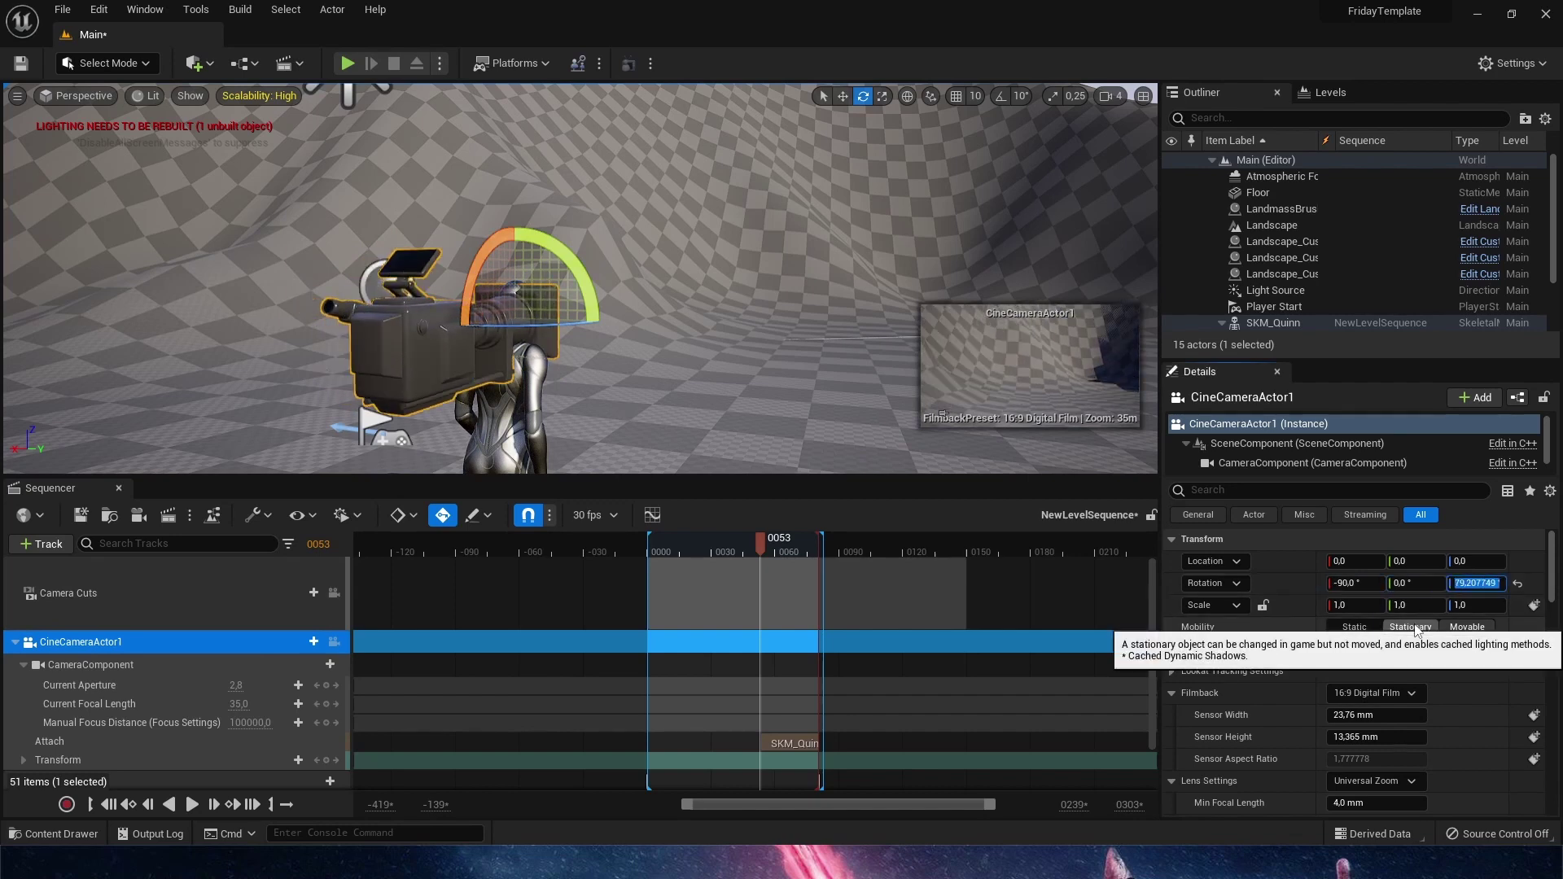
Step: Try a Z rotation of 0° on the camera and undo it
{"action": "type", "text": "0"}
{"action": "key", "text": "Return"}
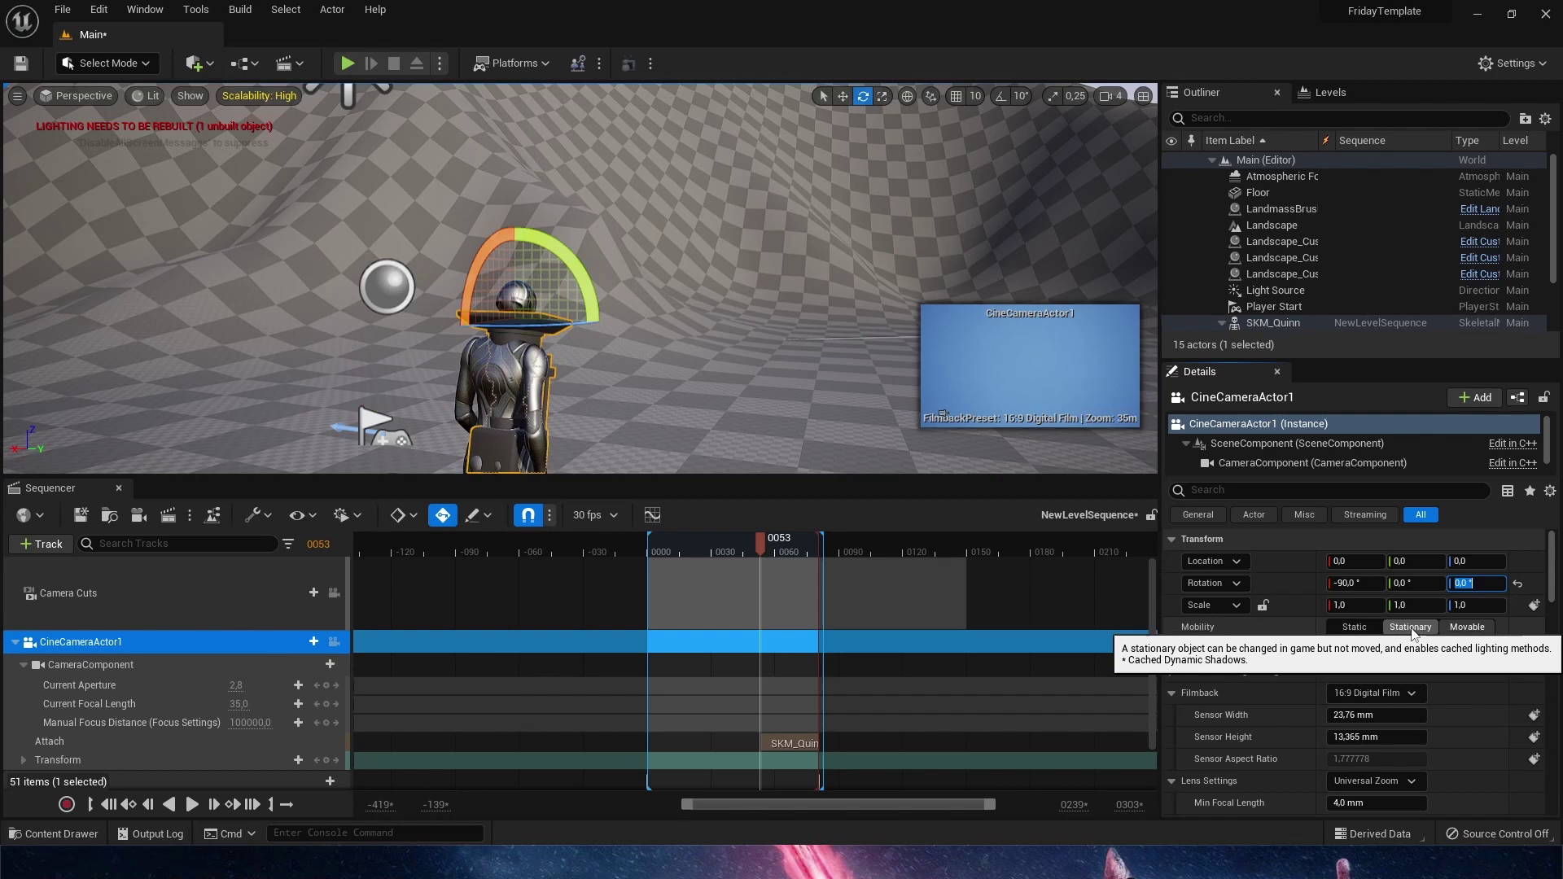
{"action": "key", "text": "ctrl+z"}
Step: Rotate the camera around Z to tilt its view toward the ground ahead, and reduce its Current Focal Length to about 14.35
{"action": "middle_click_drag", "start_coordinate": [767, 277], "coordinate": [513, 271]}
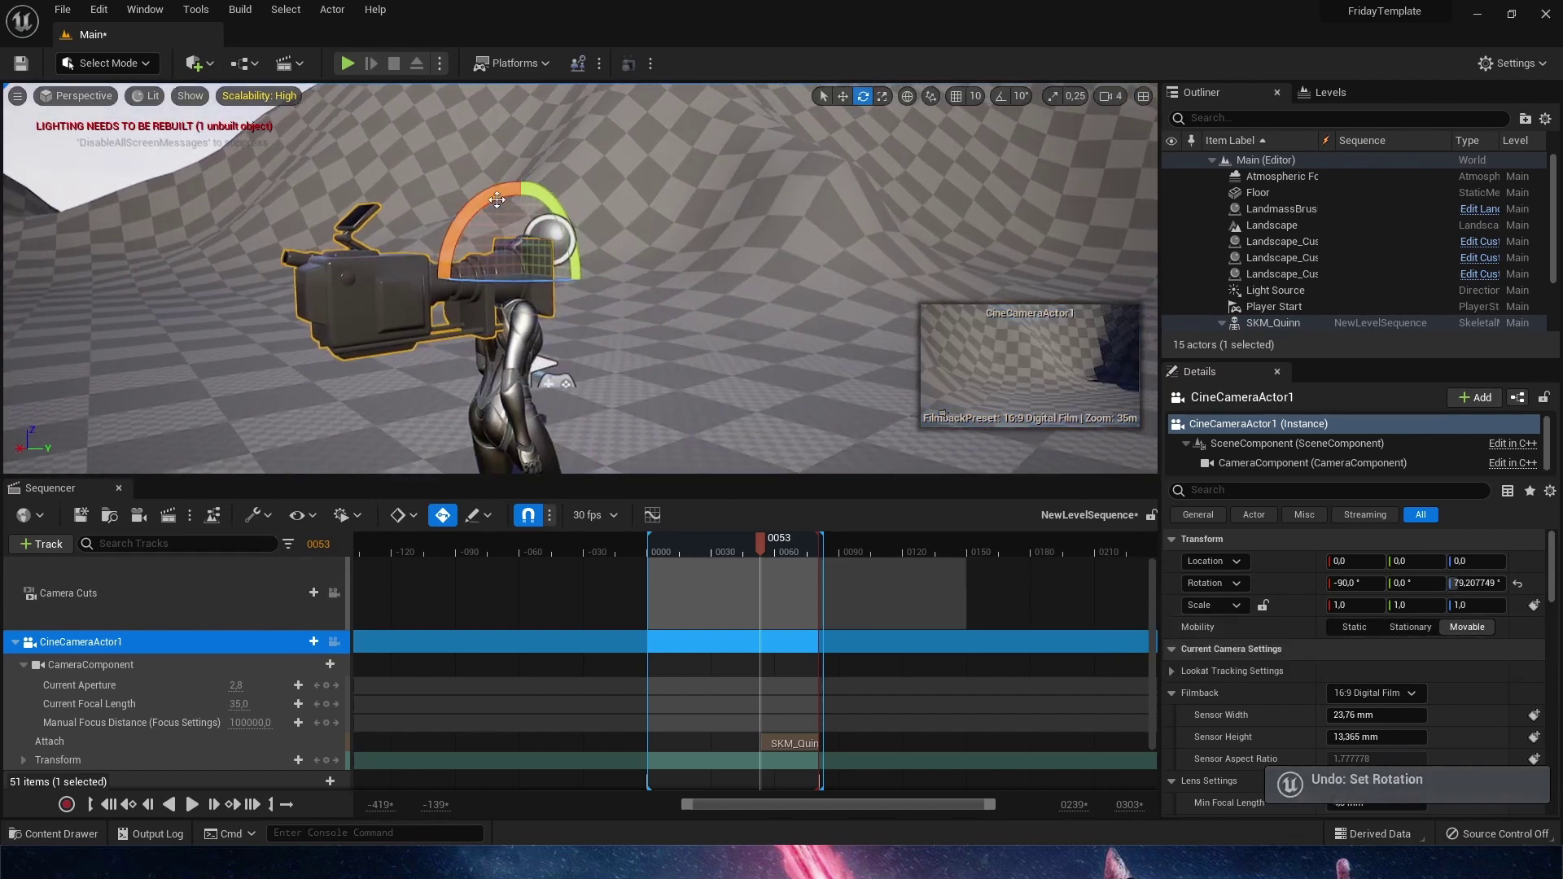
{"action": "left_click_drag", "start_coordinate": [456, 212], "coordinate": [534, 182]}
{"action": "scroll", "coordinate": [1384, 766], "scroll_direction": "down", "scroll_amount": 3}
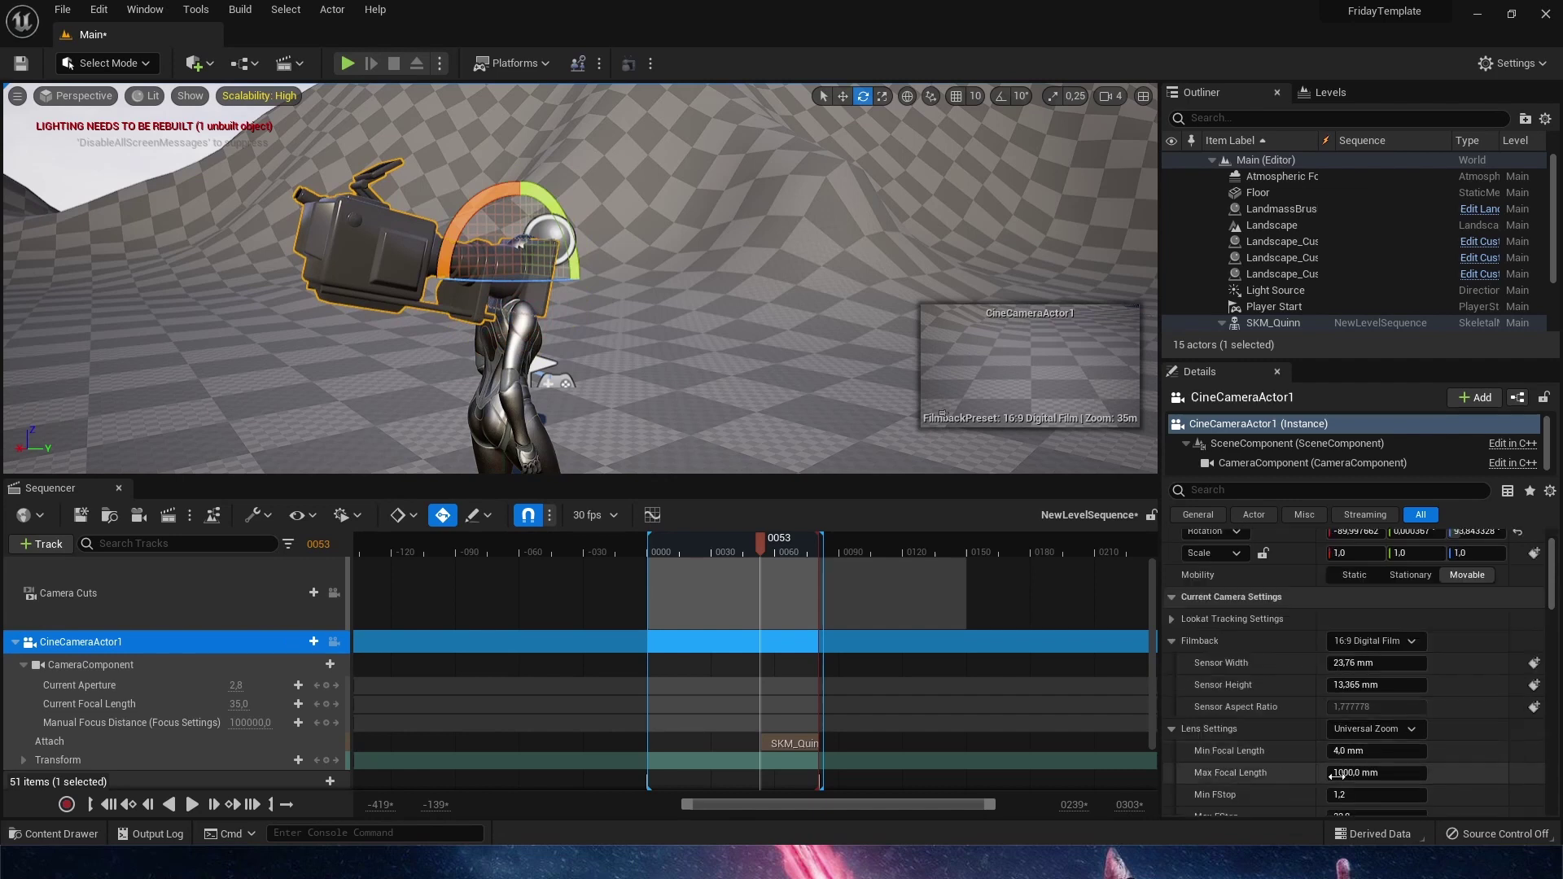
{"action": "scroll", "coordinate": [1380, 786], "scroll_direction": "down", "scroll_amount": 3}
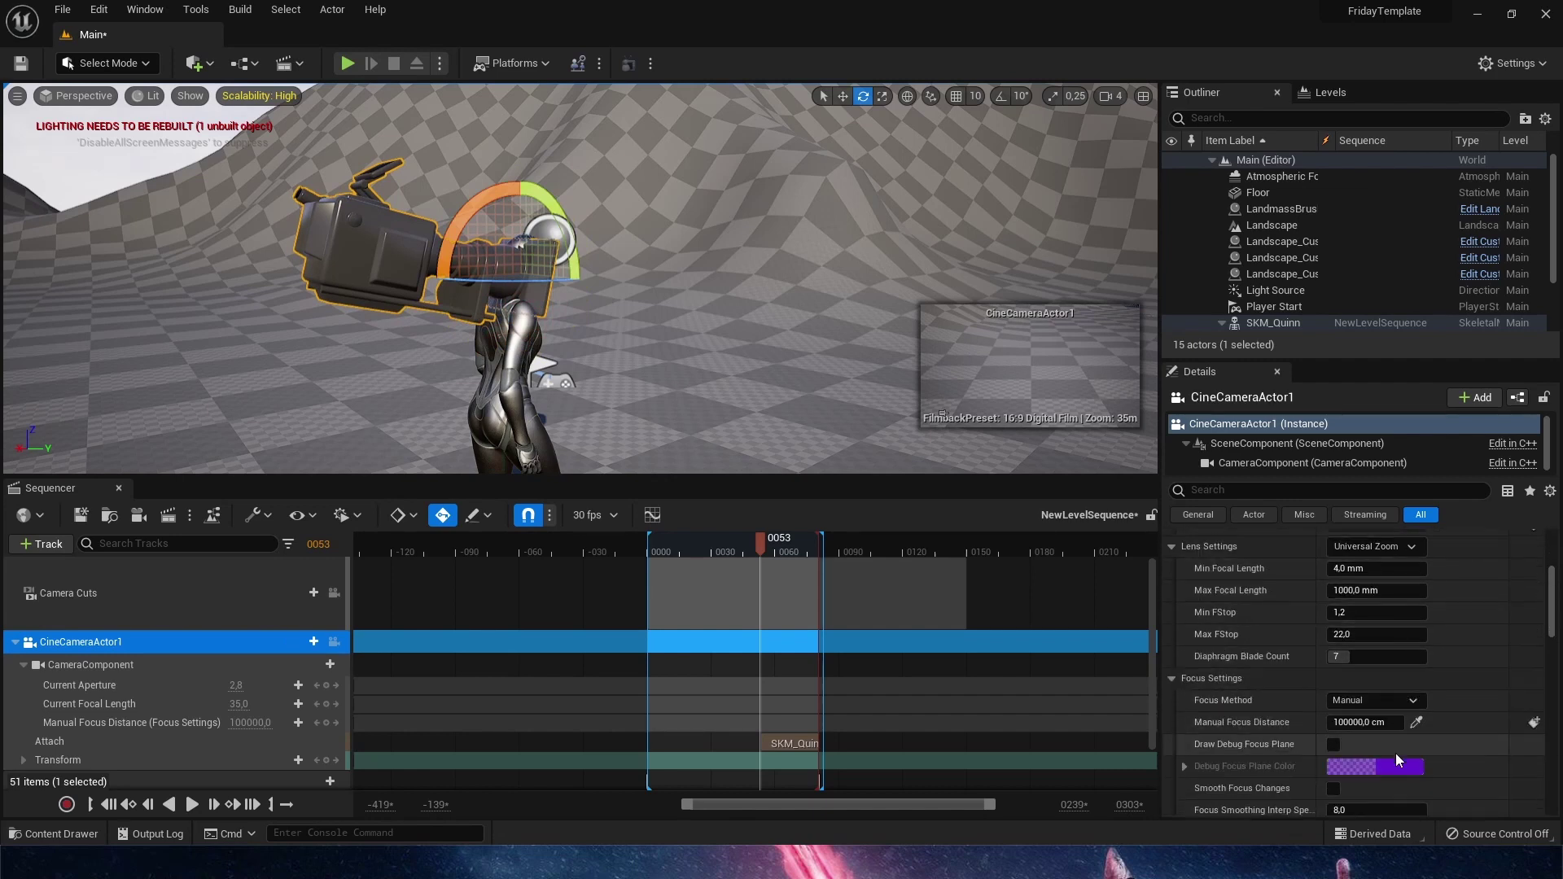
{"action": "scroll", "coordinate": [1376, 770], "scroll_direction": "down", "scroll_amount": 1}
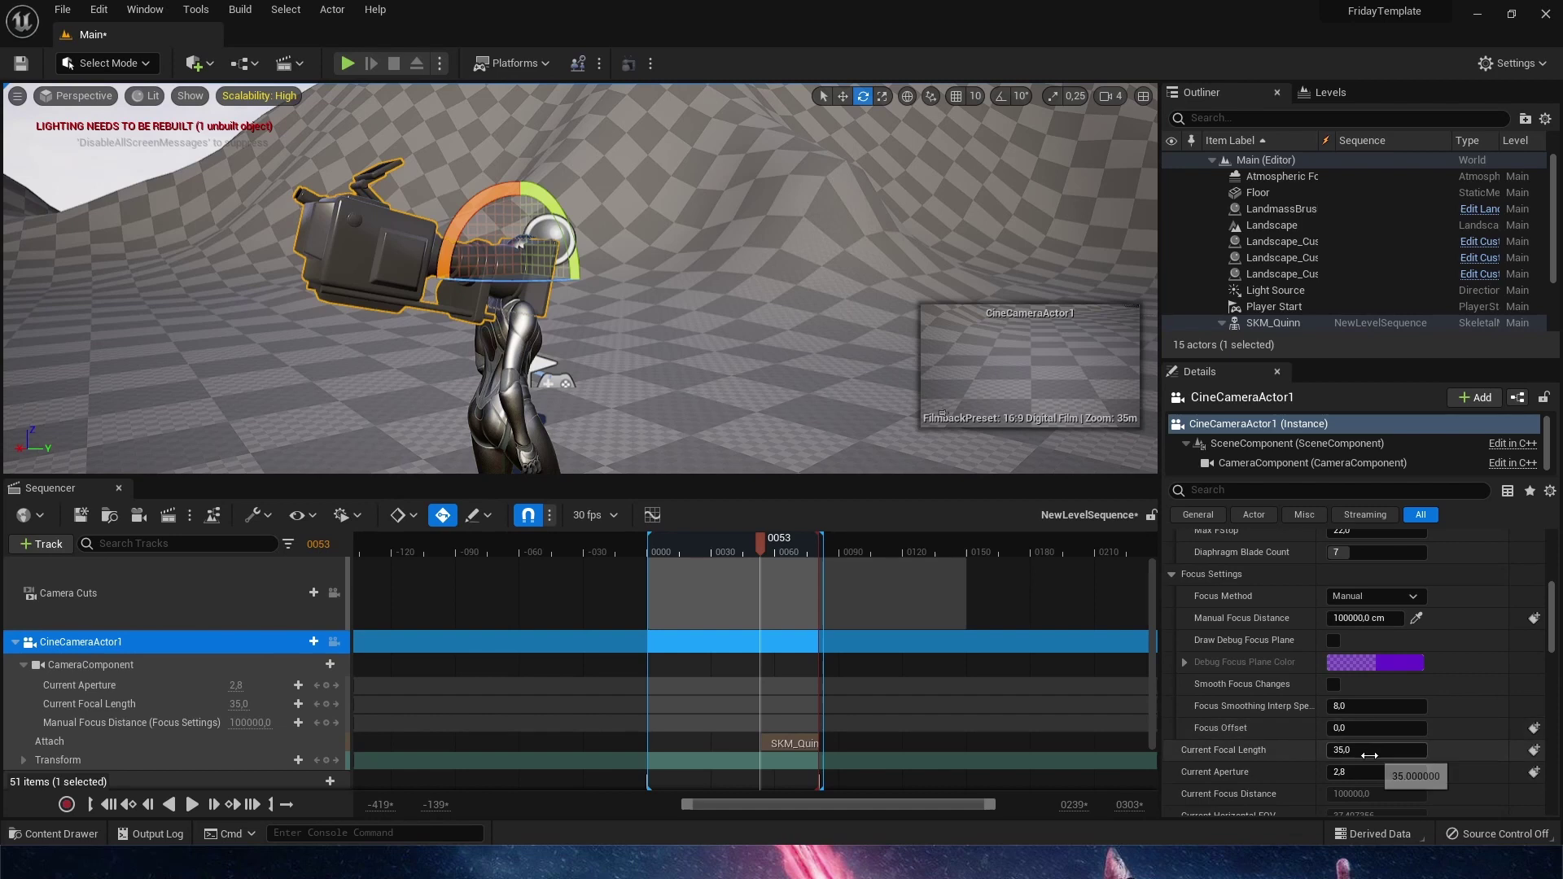
{"action": "left_click_drag", "start_coordinate": [1377, 750], "coordinate": [1335, 750]}
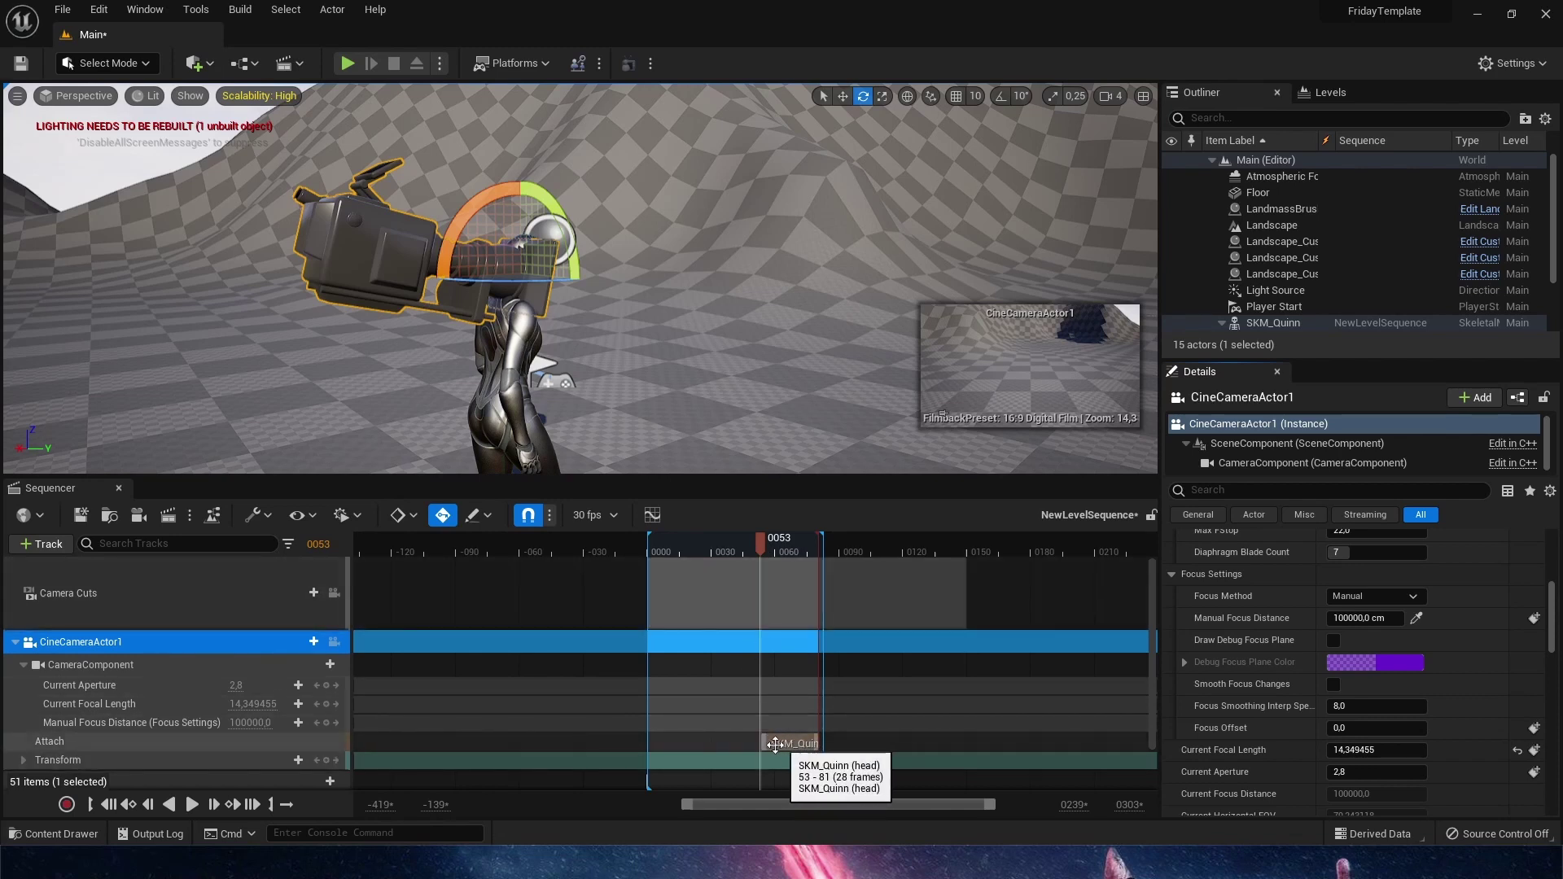
Step: Move and extend the camera's Attach section so it runs from frame 0 to the end of the playback range
{"action": "left_click_drag", "start_coordinate": [773, 552], "coordinate": [679, 568]}
{"action": "left_click_drag", "start_coordinate": [774, 743], "coordinate": [708, 735]}
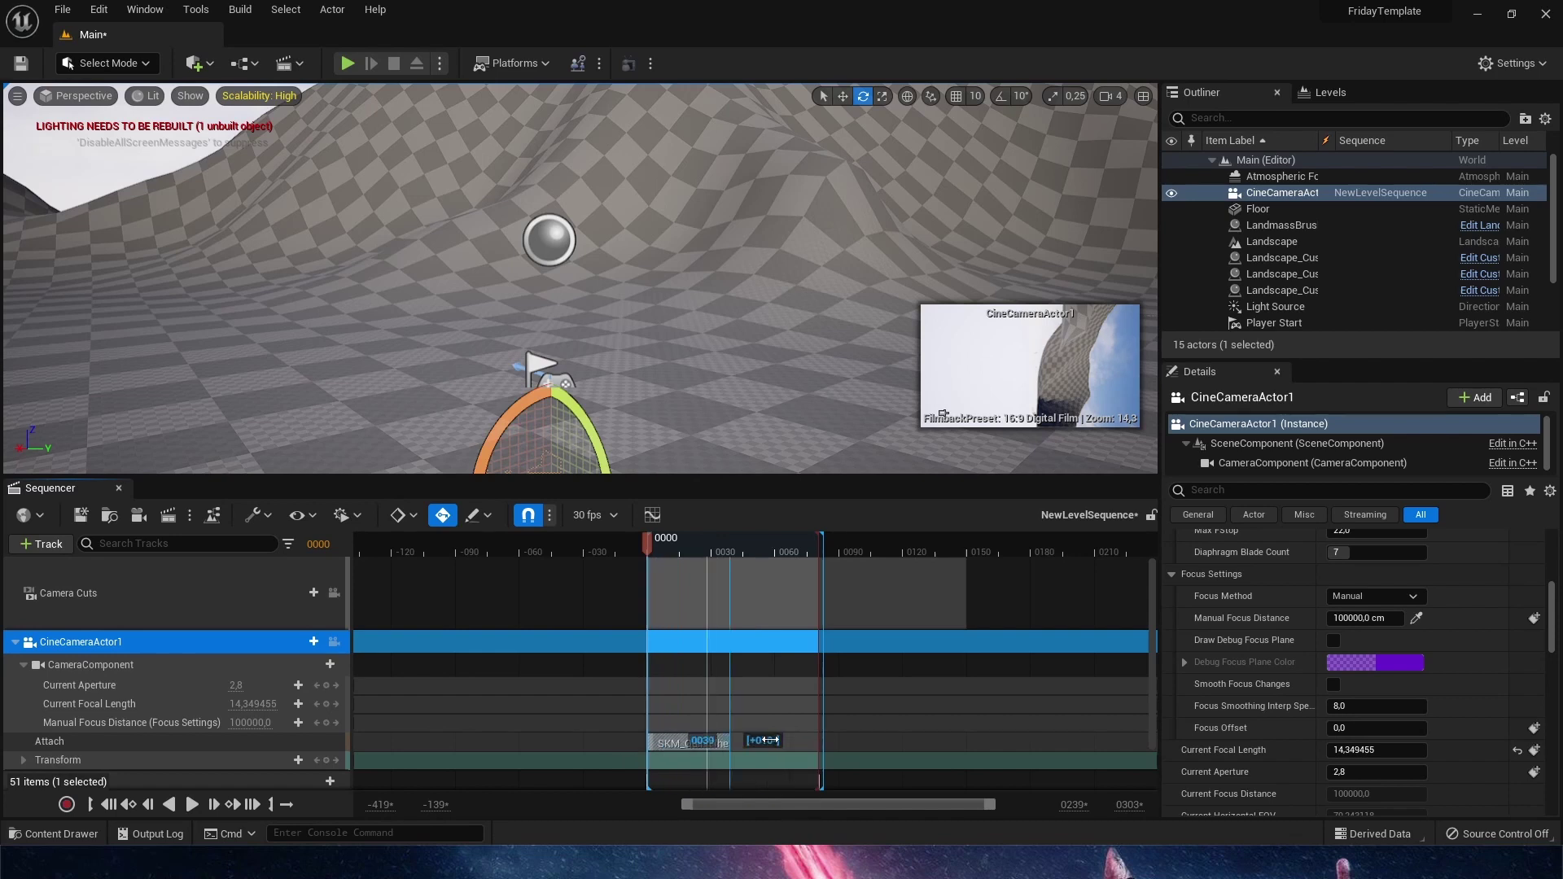
{"action": "left_click_drag", "start_coordinate": [648, 549], "coordinate": [718, 554]}
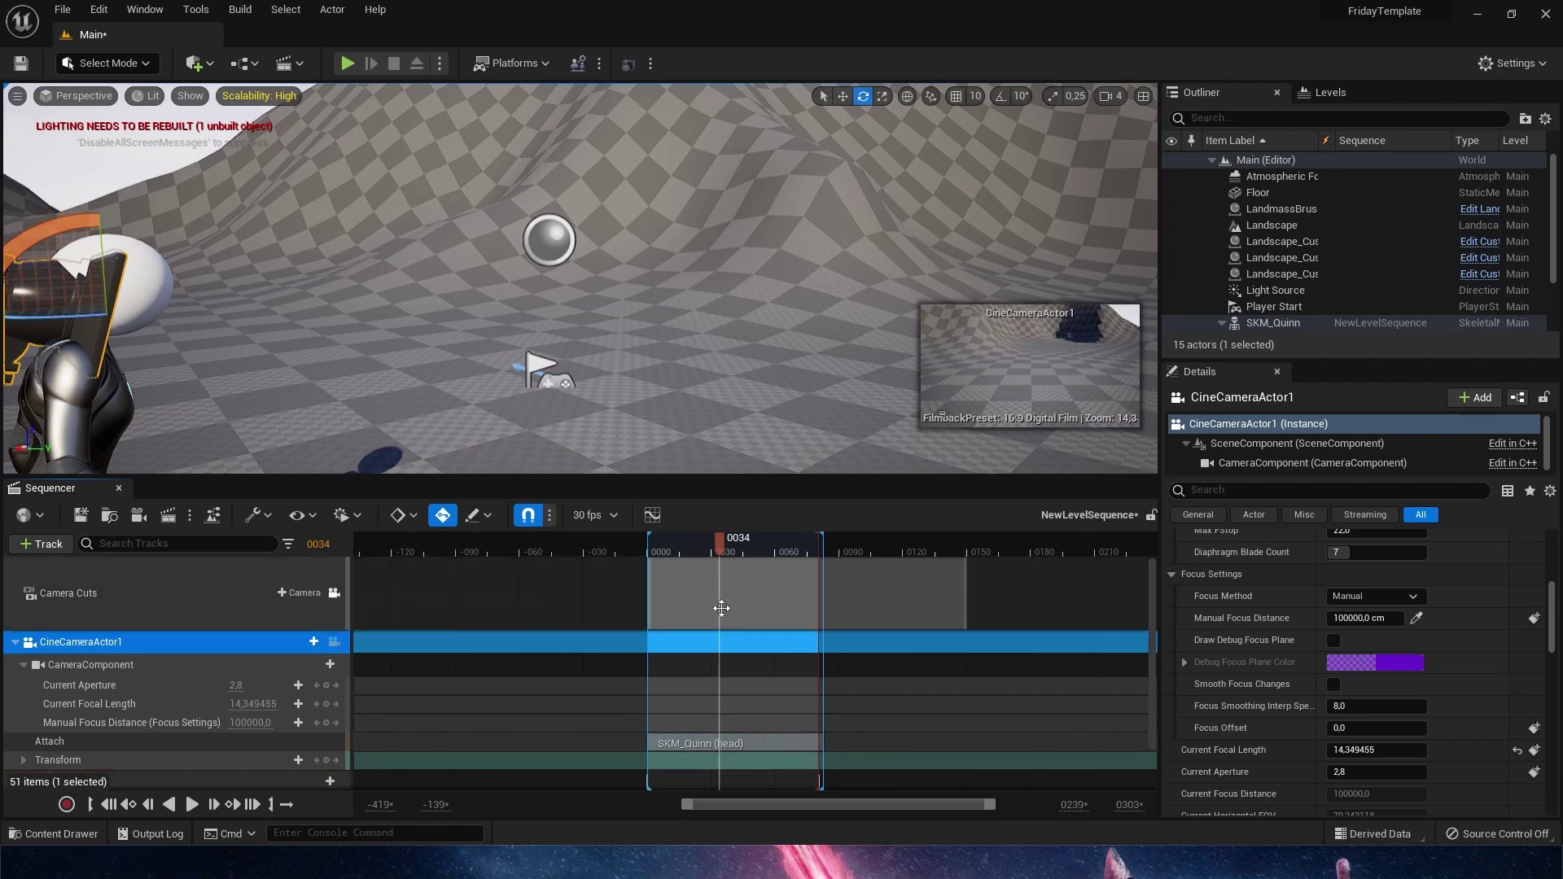
Step: Set the Camera Binding ID of the Camera Cuts section to CineCameraActor1
{"action": "right_click", "coordinate": [673, 611]}
{"action": "mouse_move", "coordinate": [766, 305]}
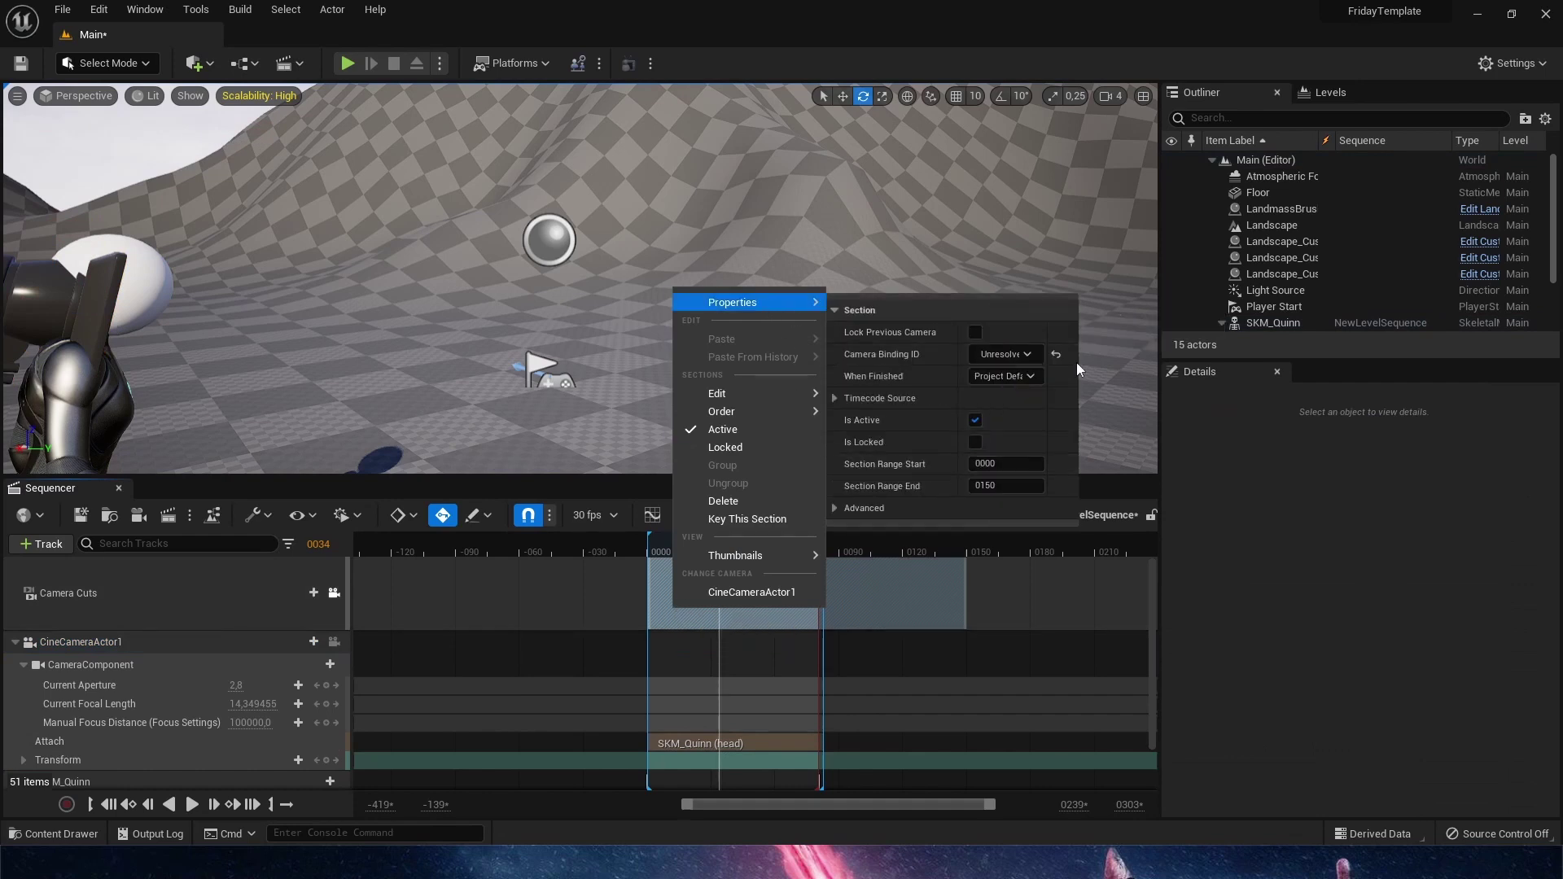
{"action": "left_click", "coordinate": [1014, 356]}
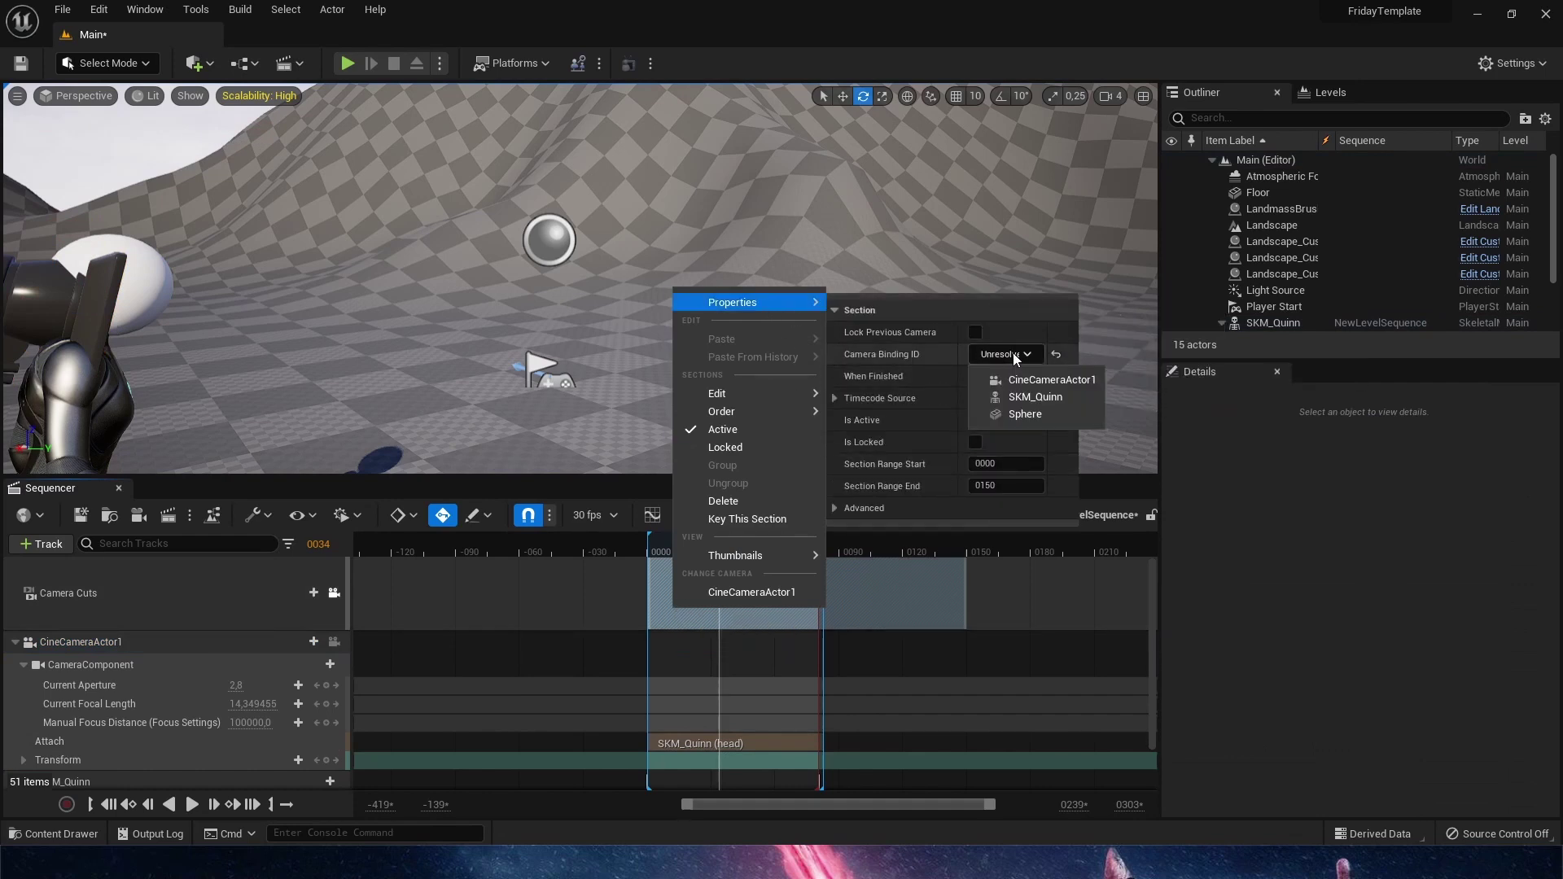
{"action": "left_click", "coordinate": [1026, 380]}
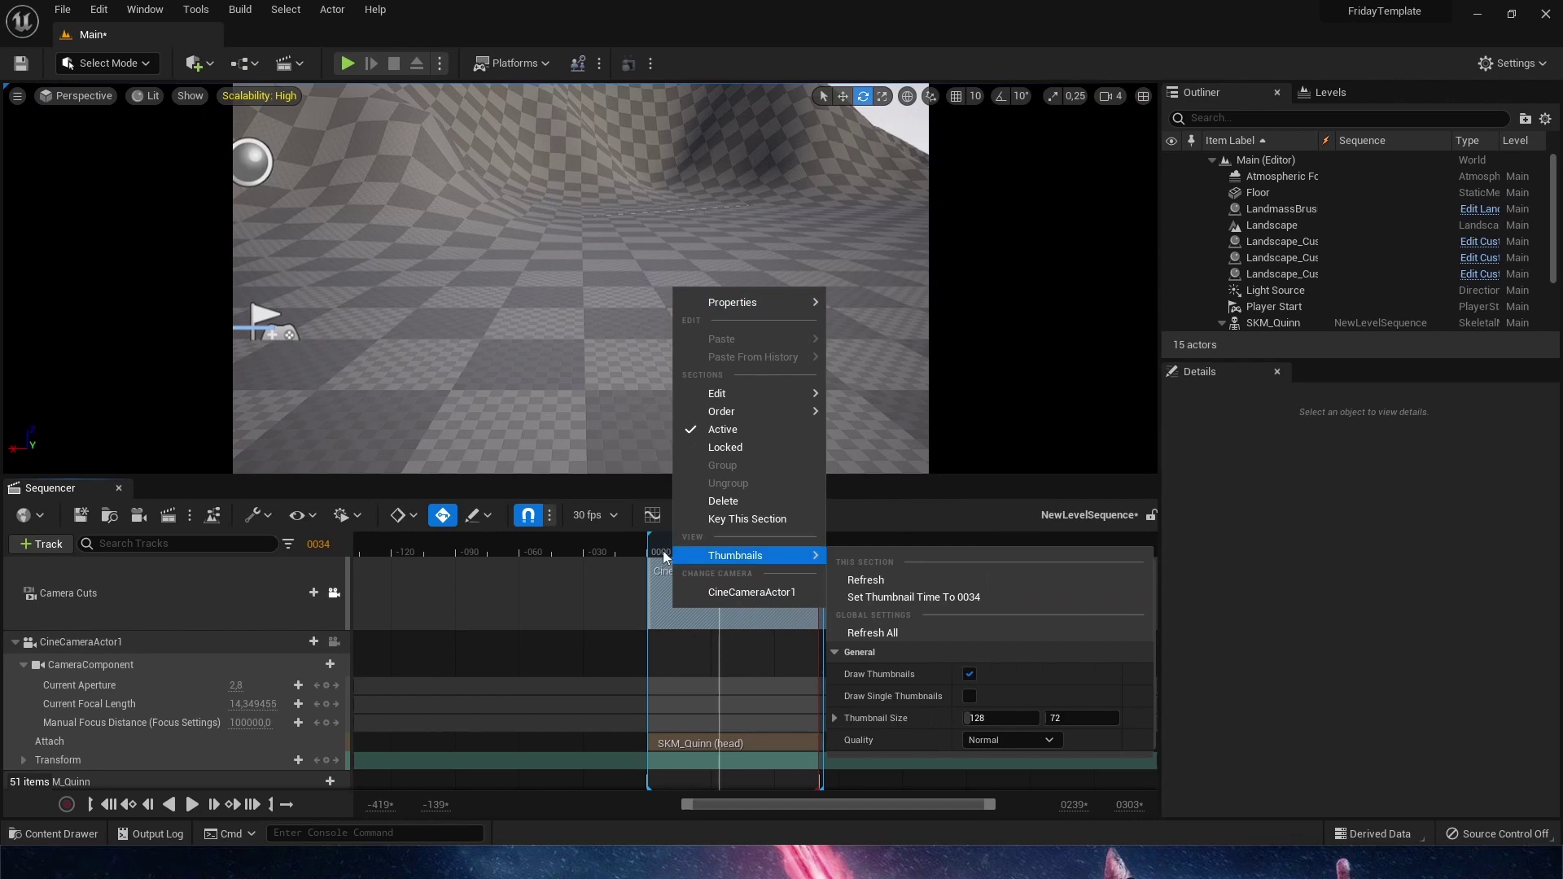
Step: Play the sequence from near the start to examine the walk through the head-mounted camera
{"action": "left_click", "coordinate": [673, 557]}
{"action": "left_click_drag", "start_coordinate": [673, 557], "coordinate": [667, 556]}
{"action": "key", "text": "space"}
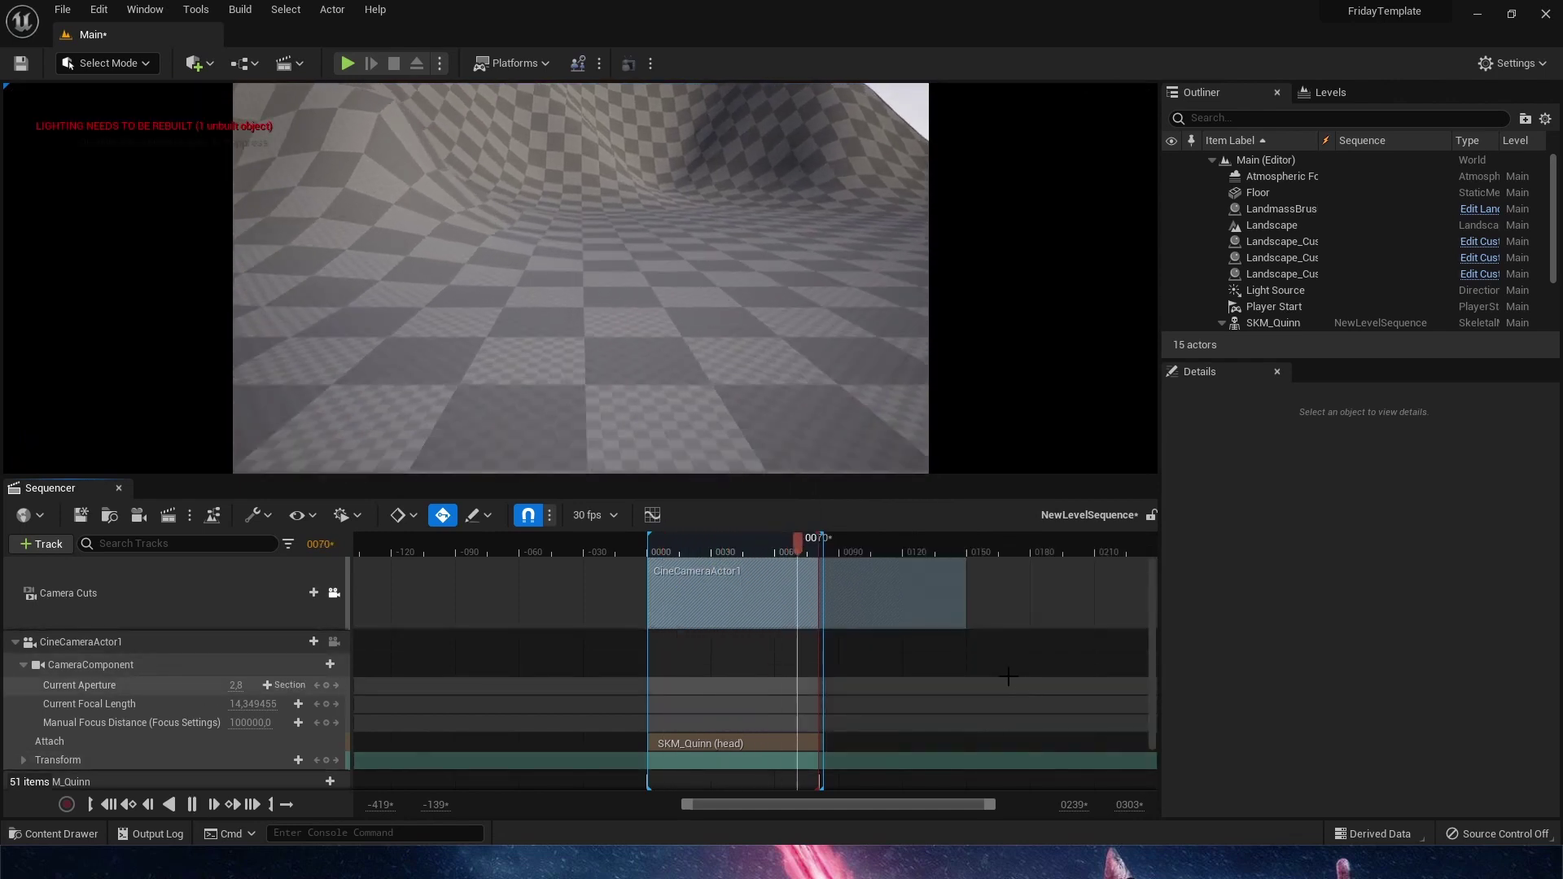
{"action": "left_click_drag", "start_coordinate": [789, 545], "coordinate": [654, 568]}
{"action": "key", "text": "space"}
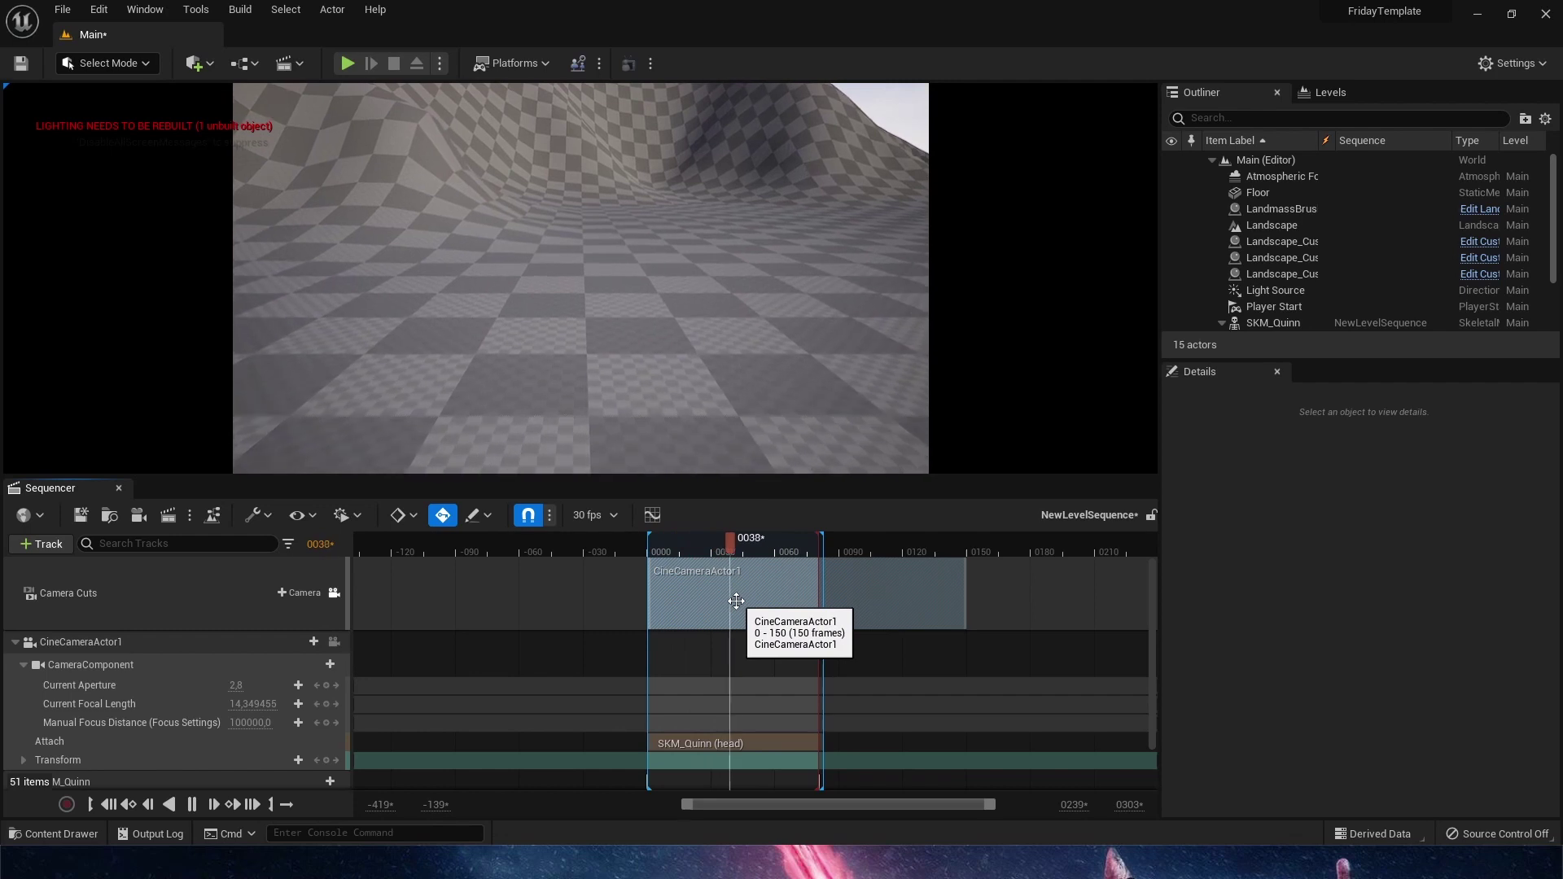
{"action": "key", "text": "space"}
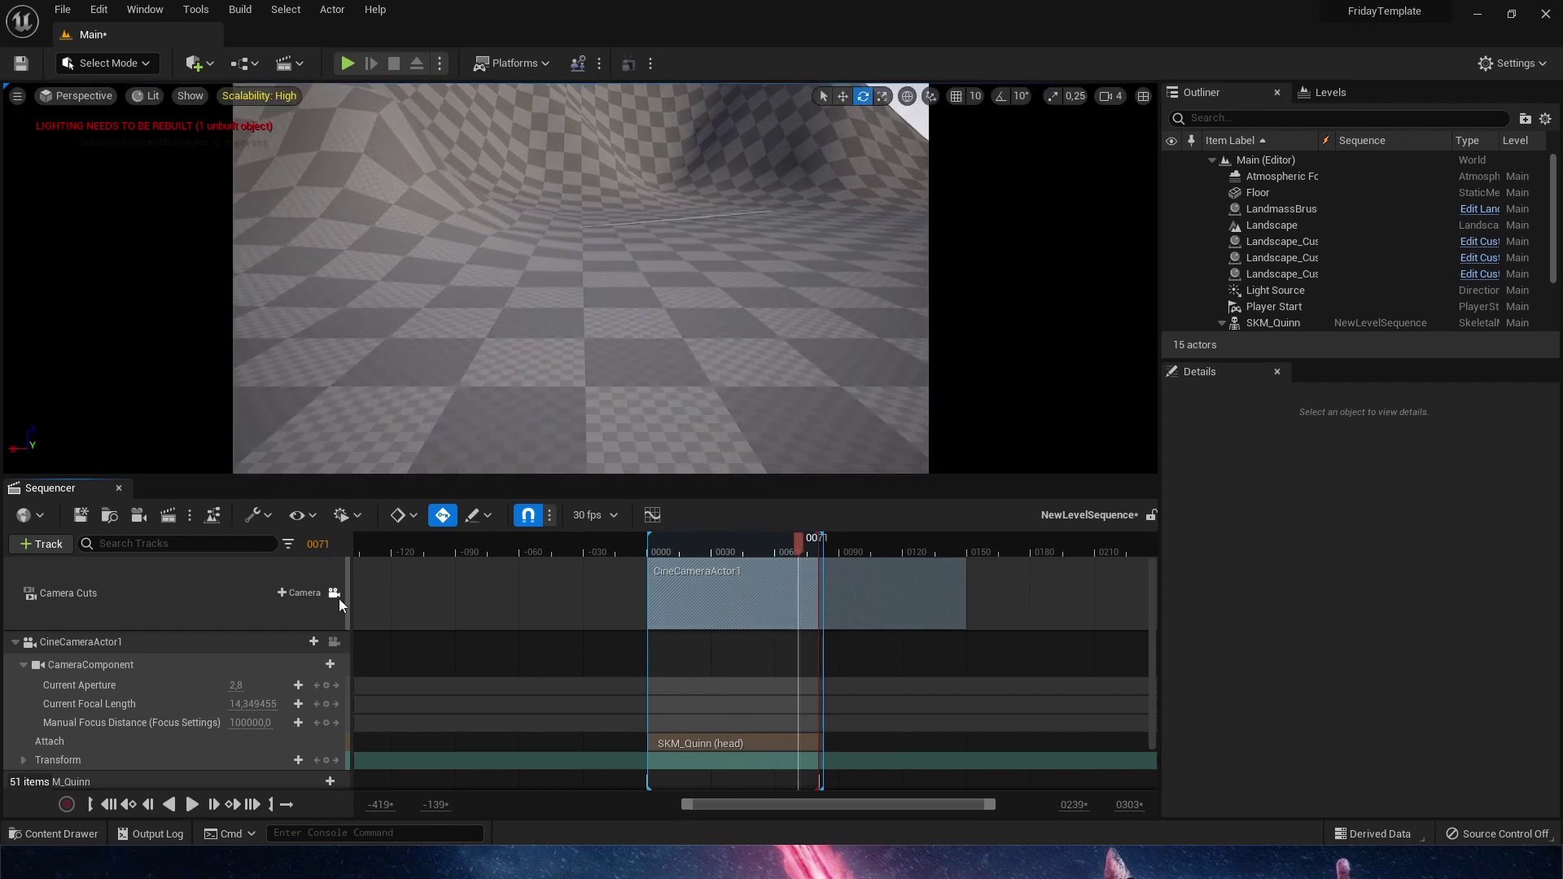
Step: Unlock the viewport from Camera Cuts and move CineCameraActor1 back along Y to behind the character, checking the view around frame 54
{"action": "left_click", "coordinate": [335, 594]}
{"action": "right_click_drag", "start_coordinate": [537, 178], "coordinate": [407, 177]}
{"action": "right_click_drag", "start_coordinate": [537, 176], "coordinate": [542, 173]}
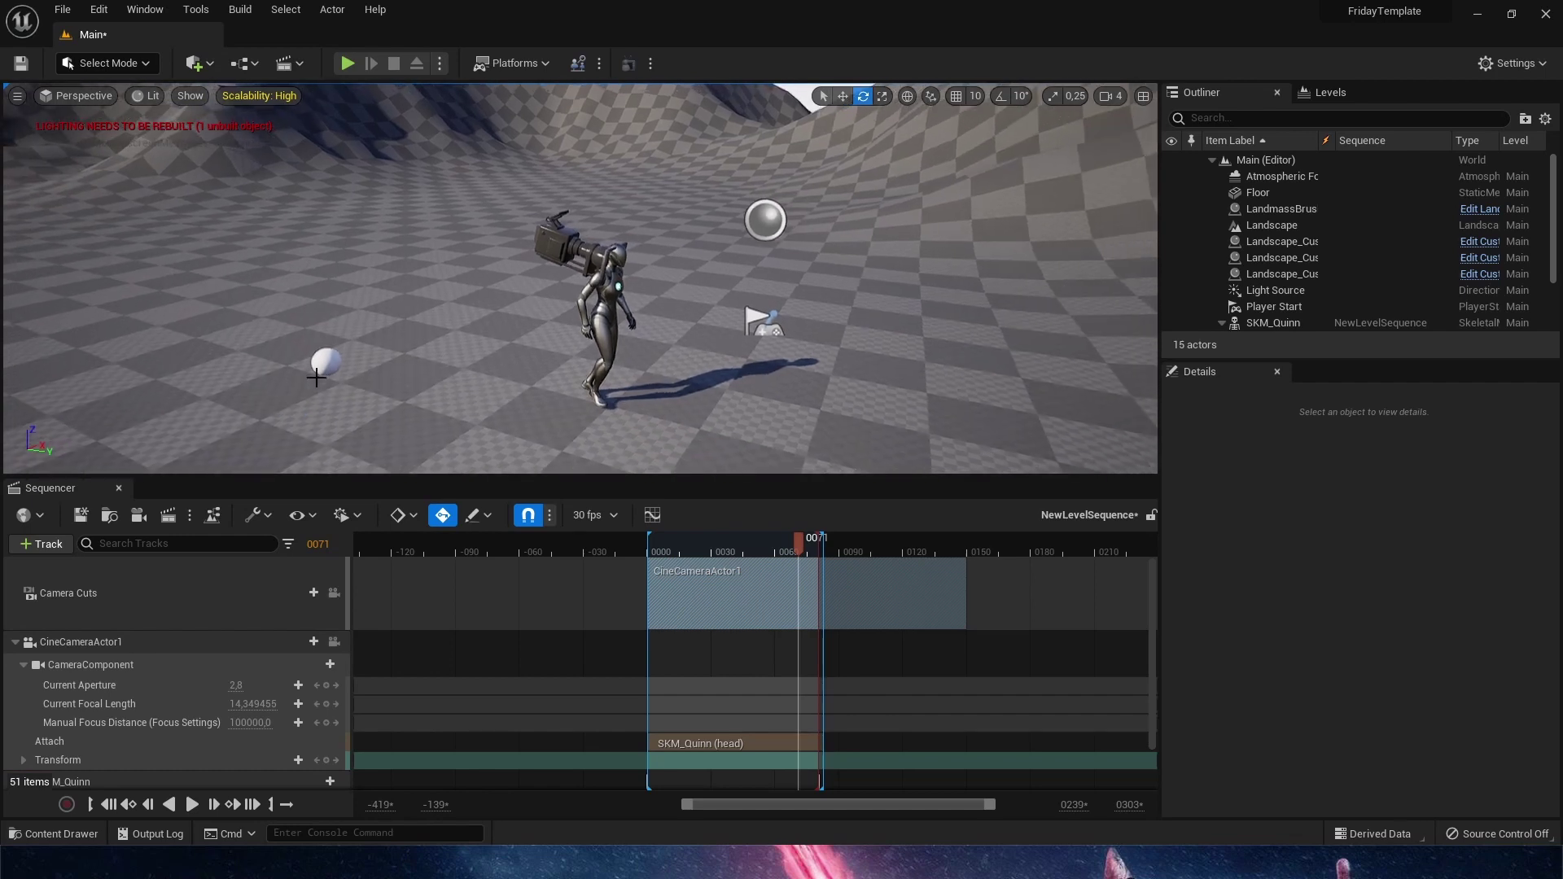
{"action": "left_click", "coordinate": [325, 361]}
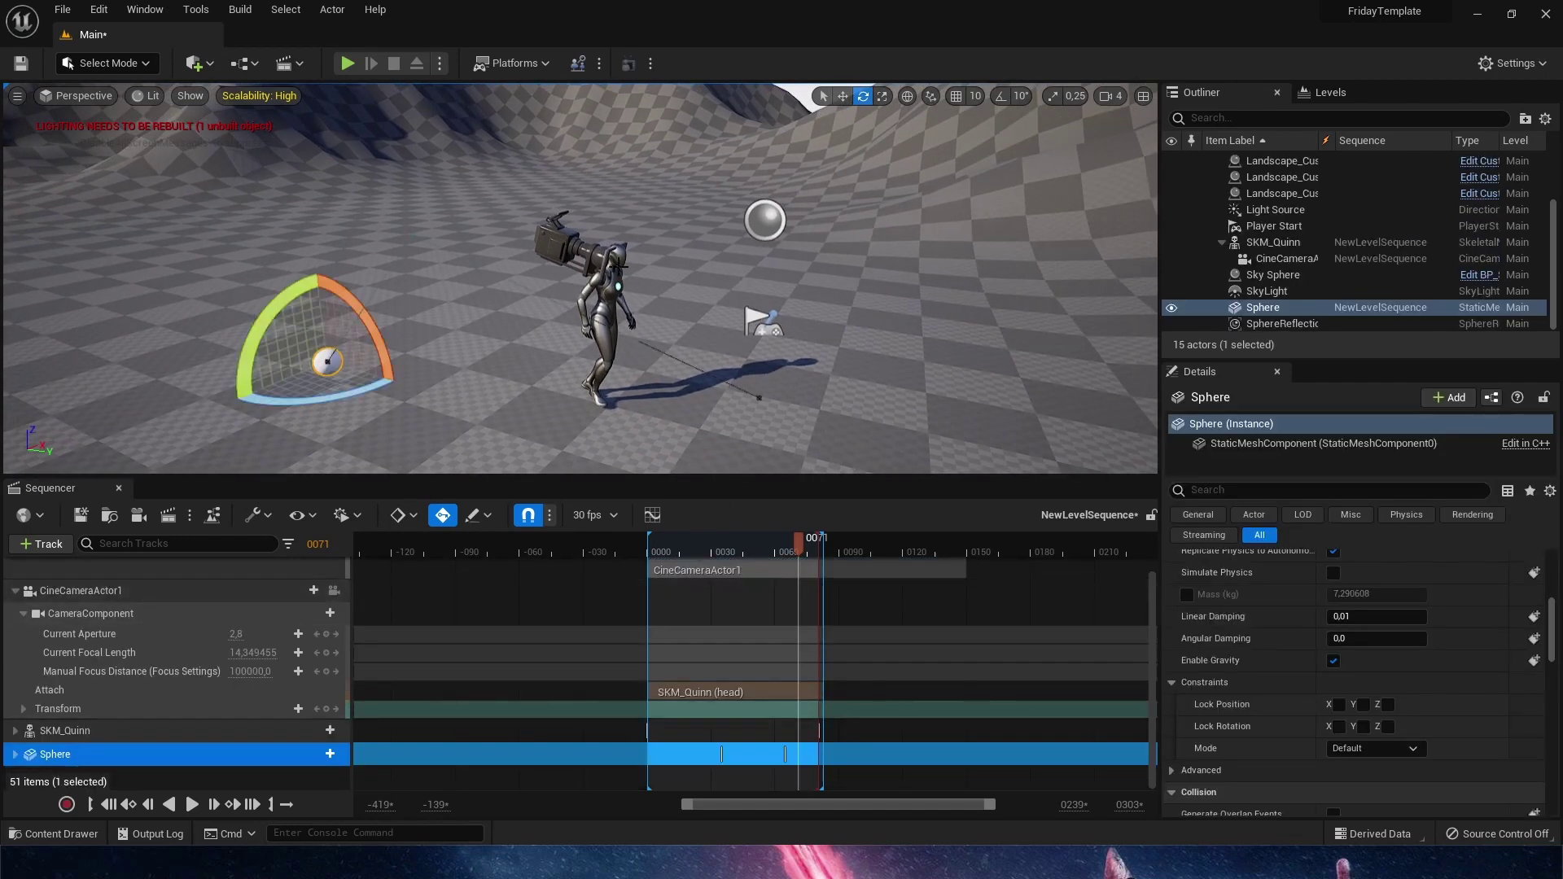
{"action": "left_click", "coordinate": [619, 266]}
{"action": "key", "text": "w"}
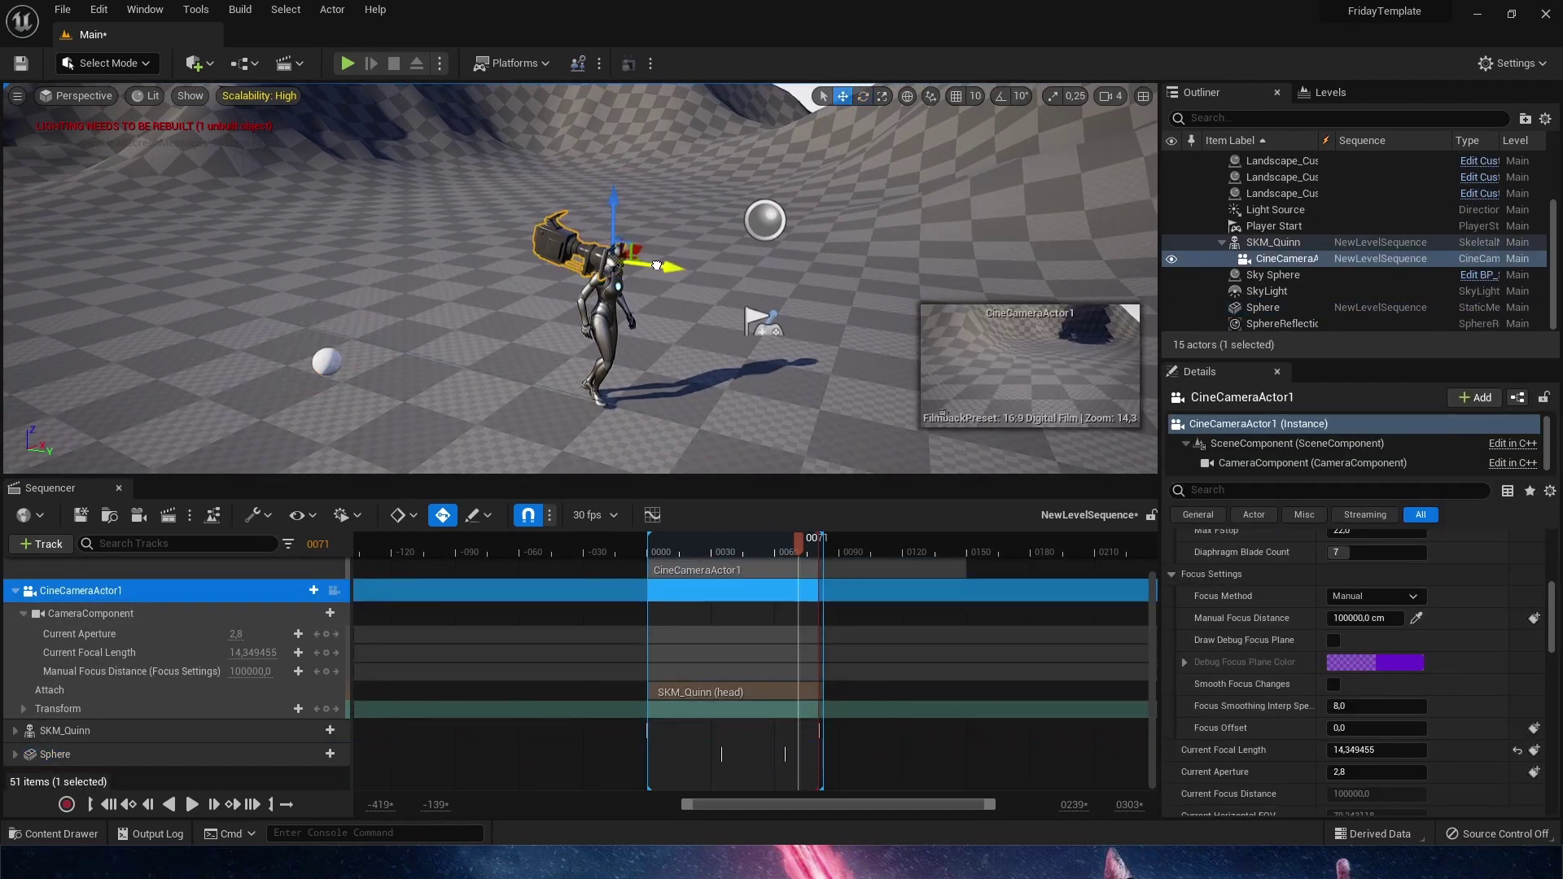
{"action": "left_click_drag", "start_coordinate": [657, 266], "coordinate": [549, 260]}
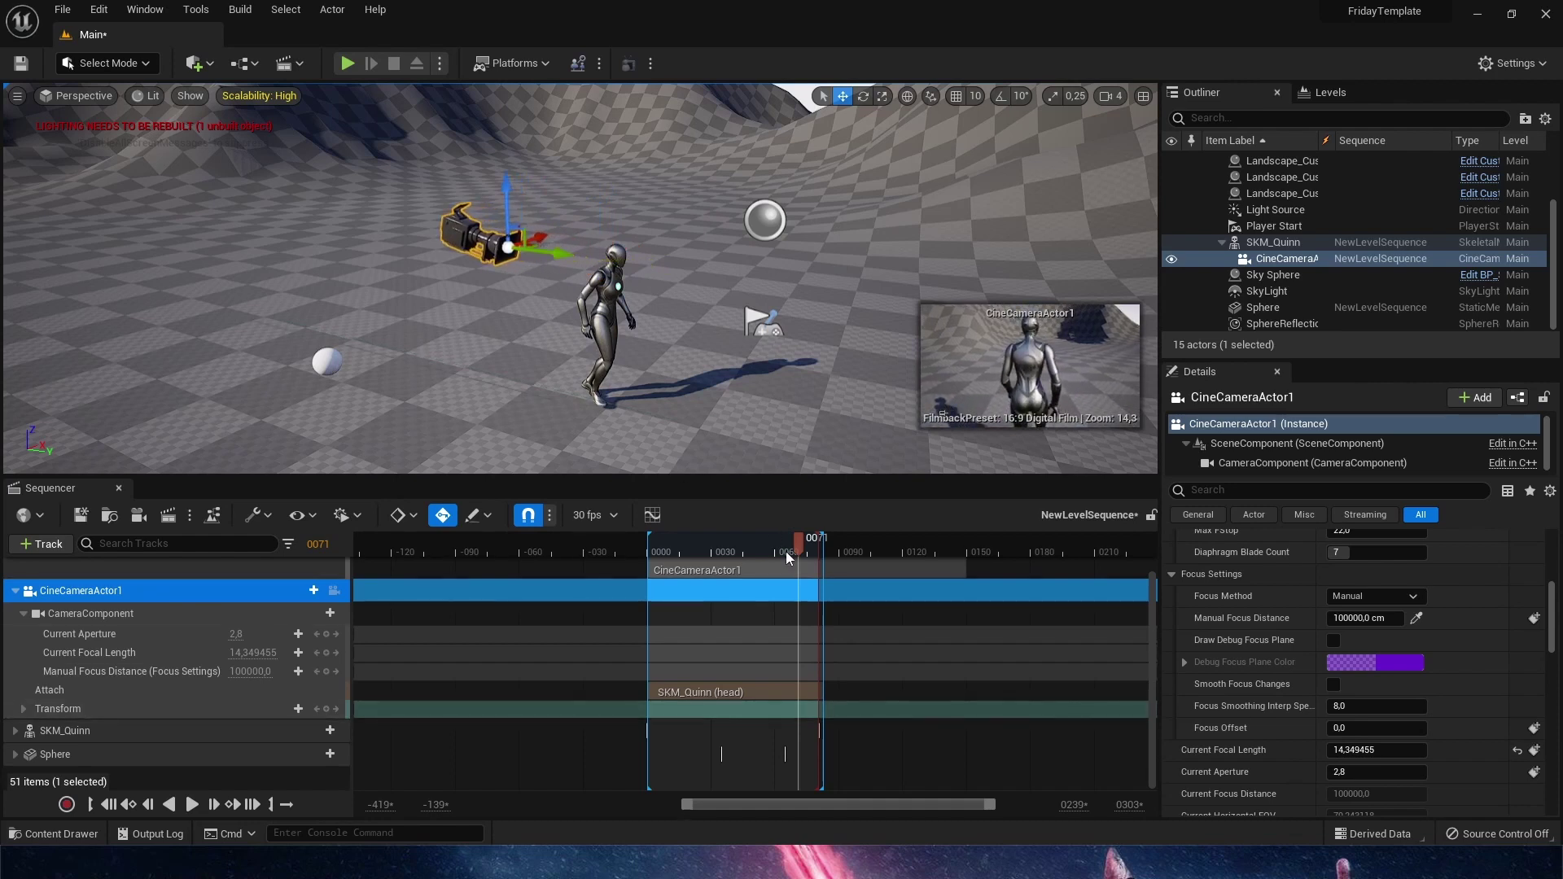
{"action": "mouse_move", "coordinate": [787, 553]}
{"action": "left_mouse_down"}
{"action": "mouse_move", "coordinate": [652, 544]}
{"action": "mouse_move", "coordinate": [763, 542]}
{"action": "left_mouse_up"}
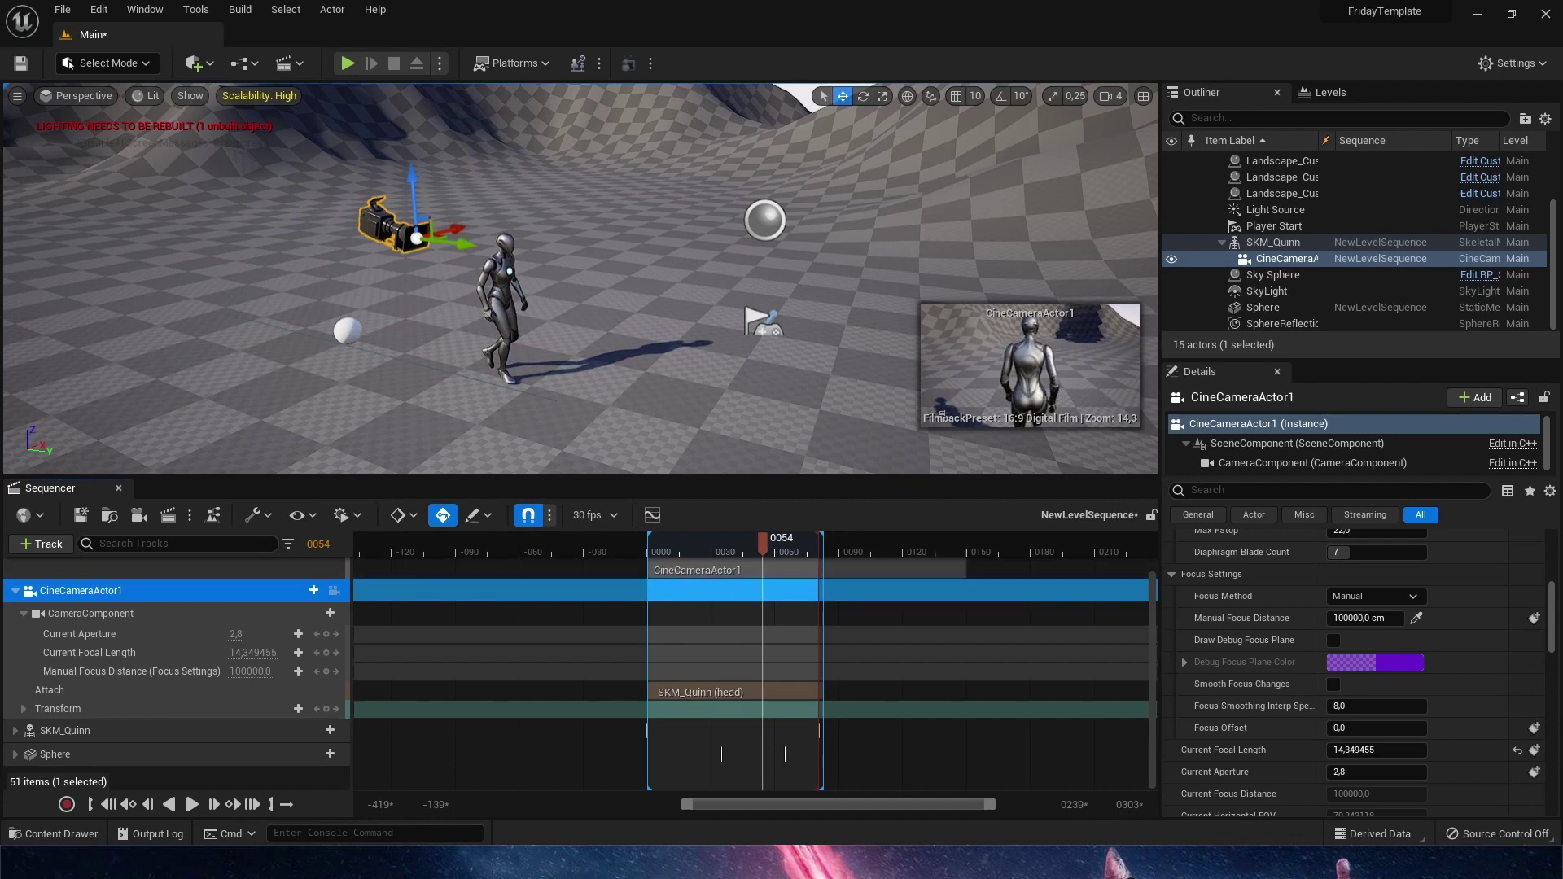